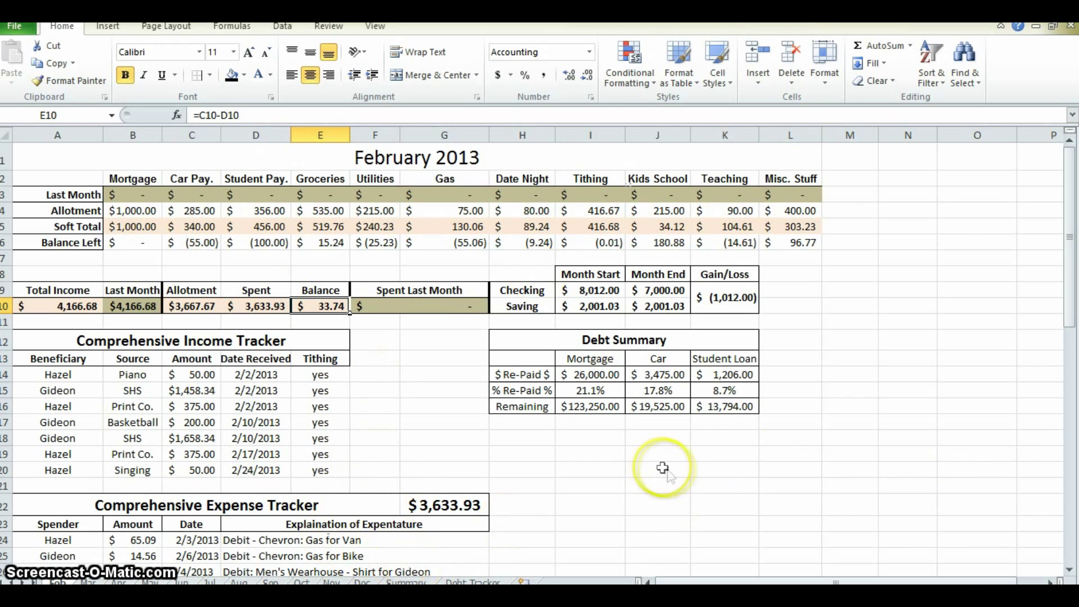
Step: Switch between the February 2013 and January 2013 workbooks, ending on the formatted January budget
key("ctrl+Tab")
scroll(835, 433, "up", 1)
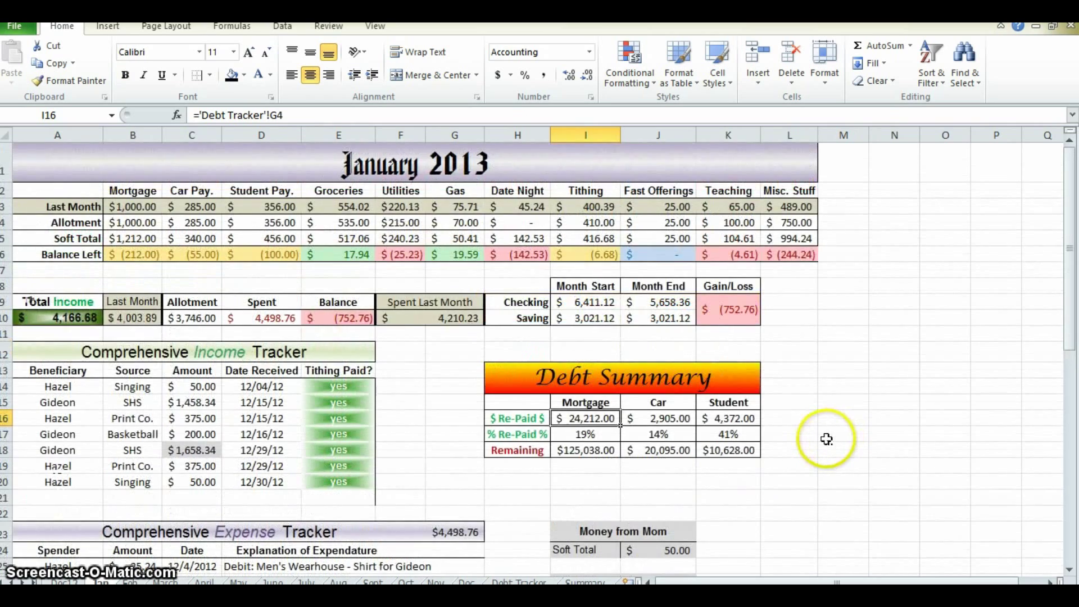
key("ctrl+Tab")
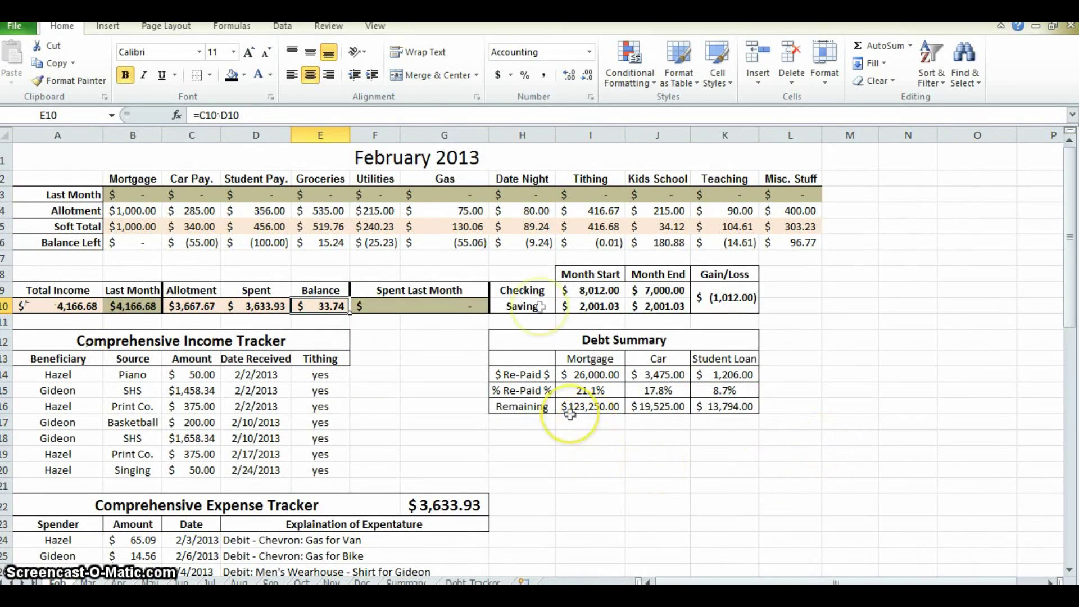
key("alt+Tab")
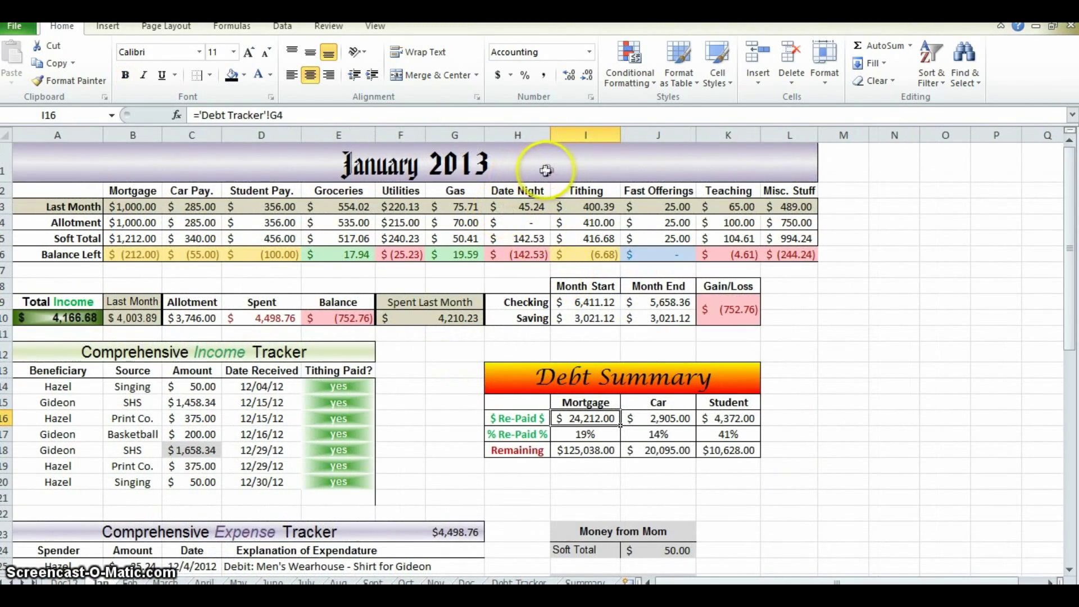
Step: Fill the merged February 2013 title cell A1 with dark blue
key("alt+Tab")
left_click(484, 162)
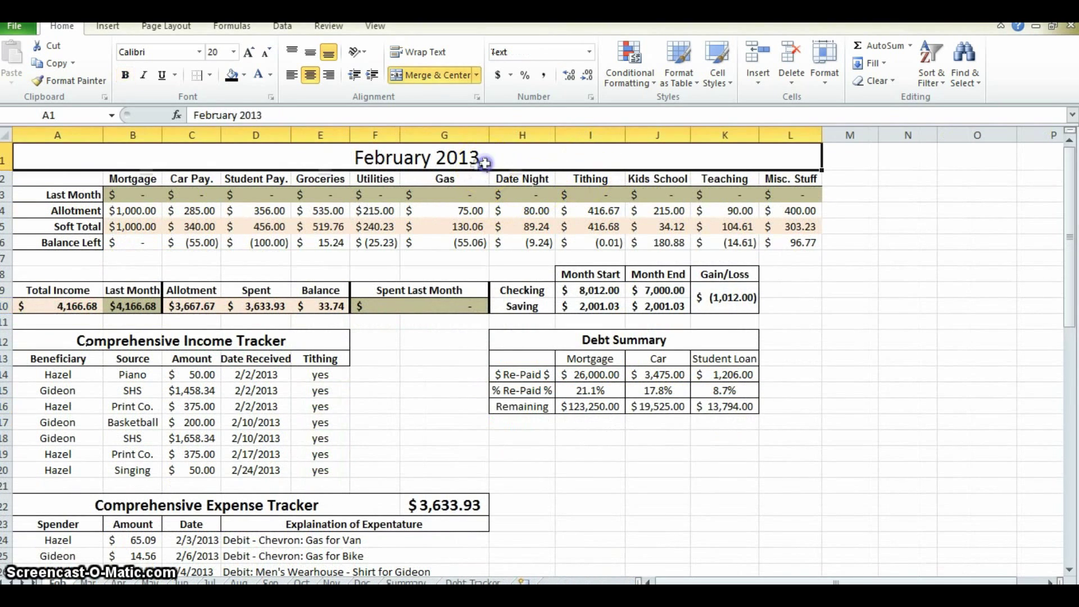
left_click(244, 74)
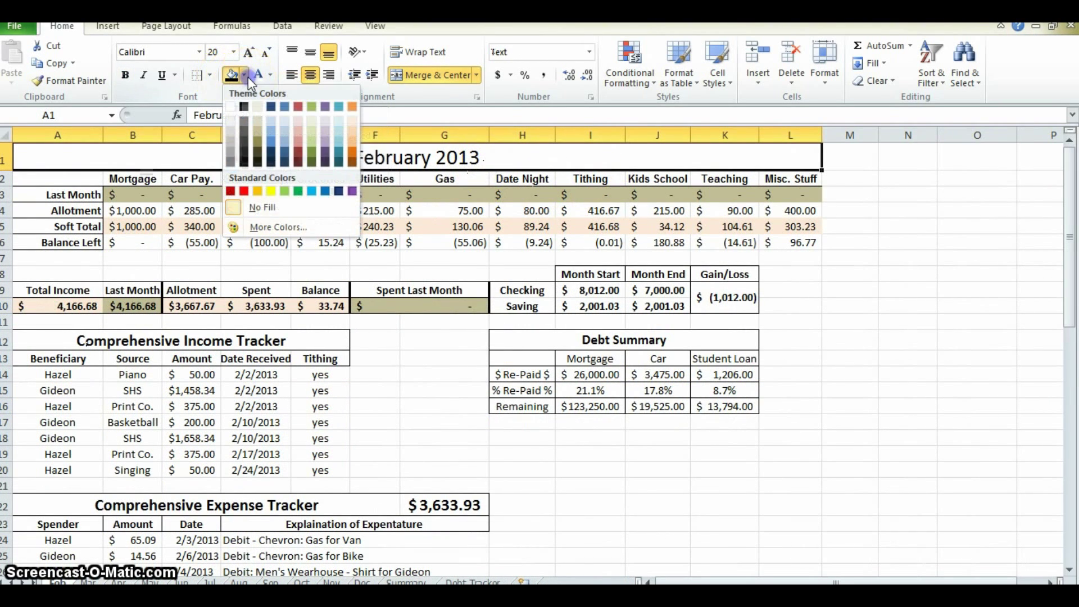
left_click(281, 147)
left_click(859, 373)
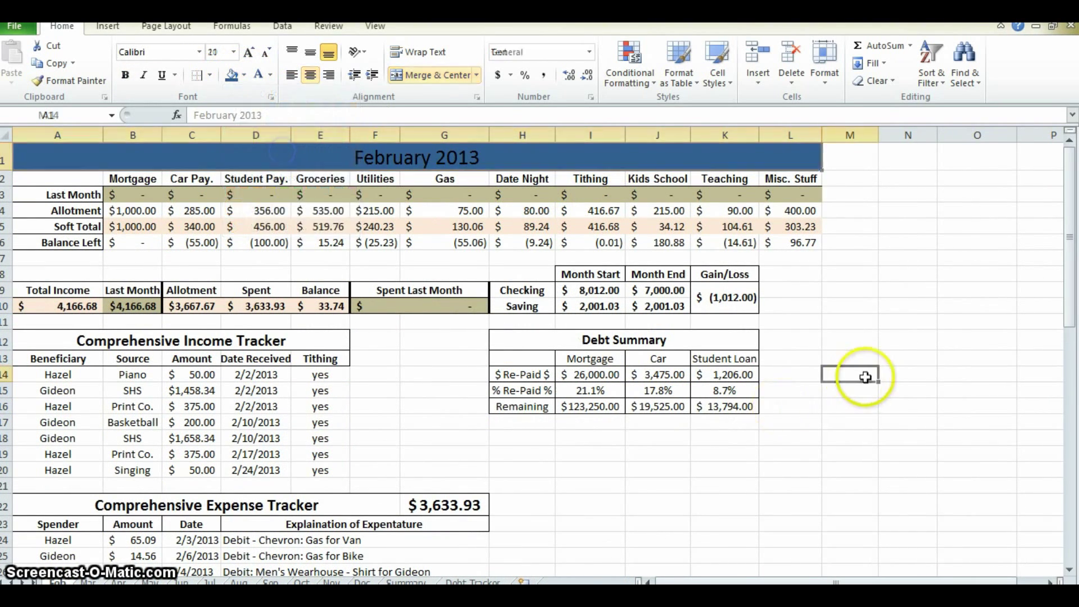
Step: Make the February 2013 title text white
left_click(483, 157)
left_click(270, 75)
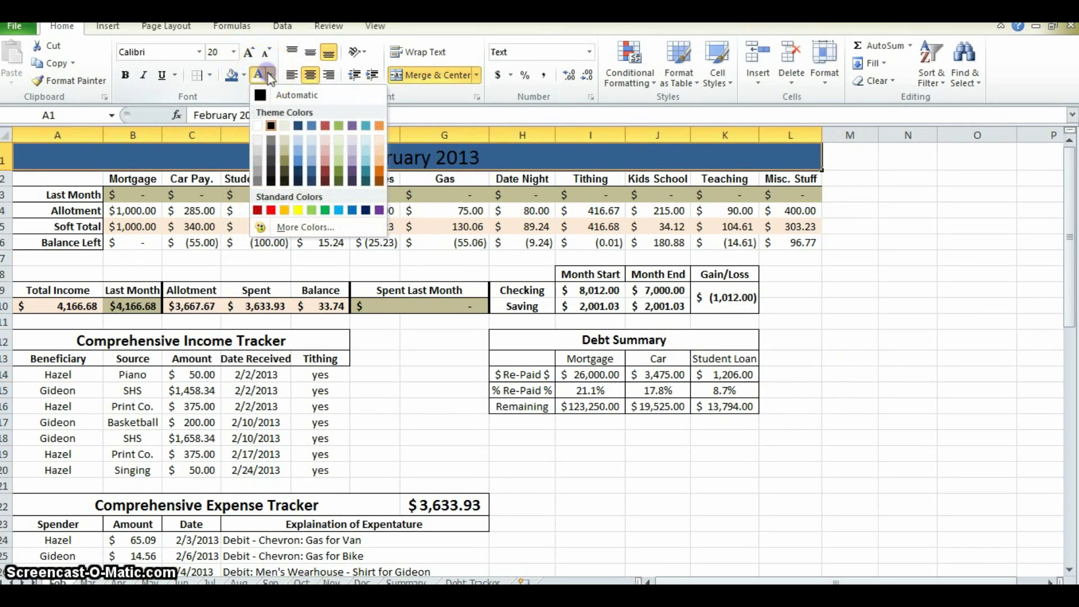
left_click(259, 153)
left_click(1031, 354)
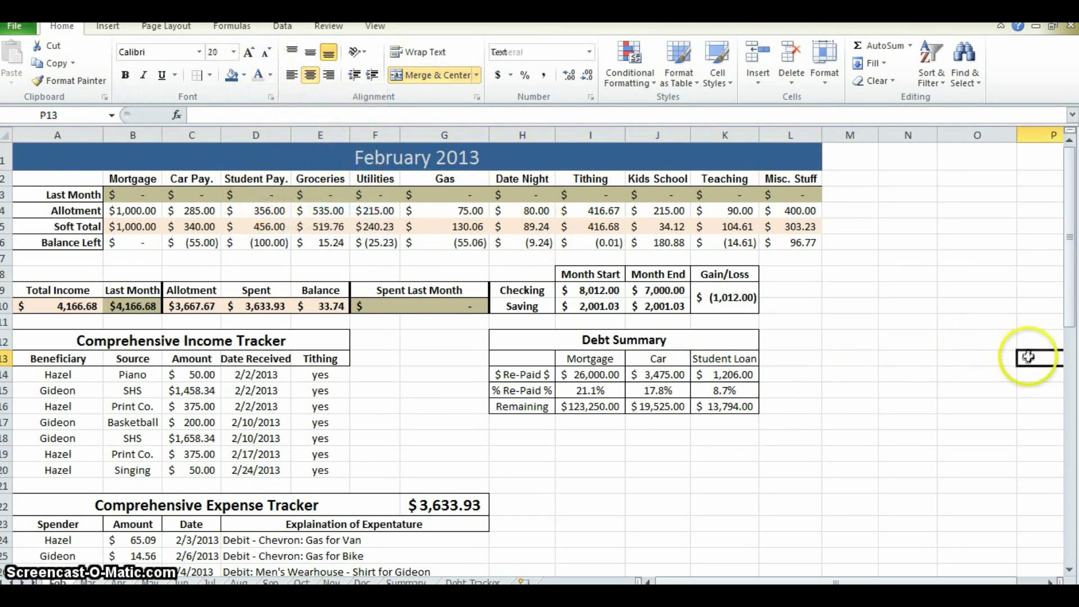
left_click(497, 152)
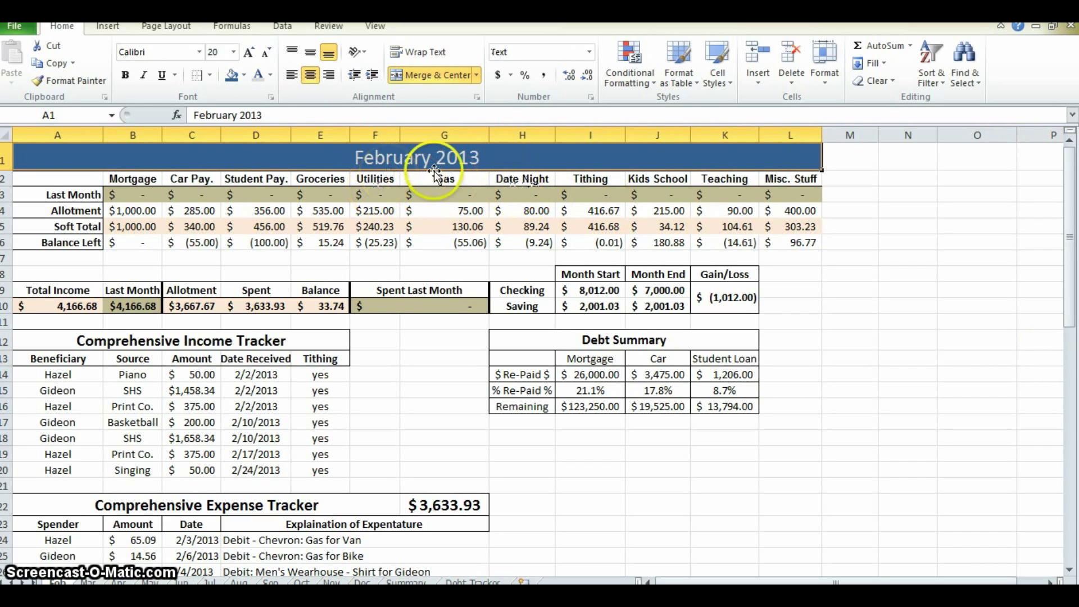
Step: Give title cell A1 a black-to-dark-blue gradient fill using the lower-left variant
right_click(501, 161)
left_click(548, 308)
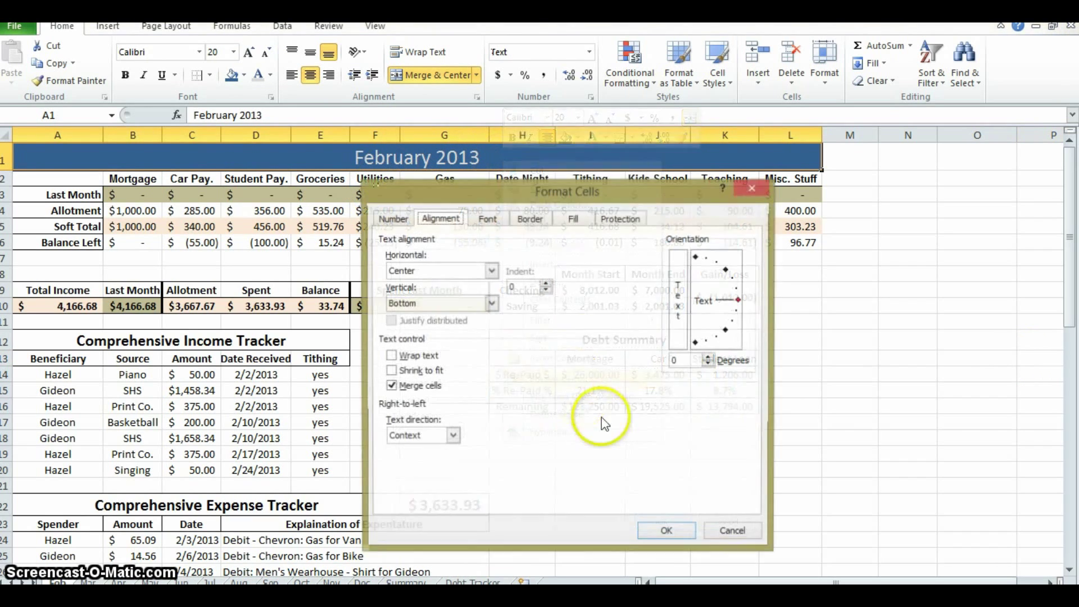
left_click(579, 223)
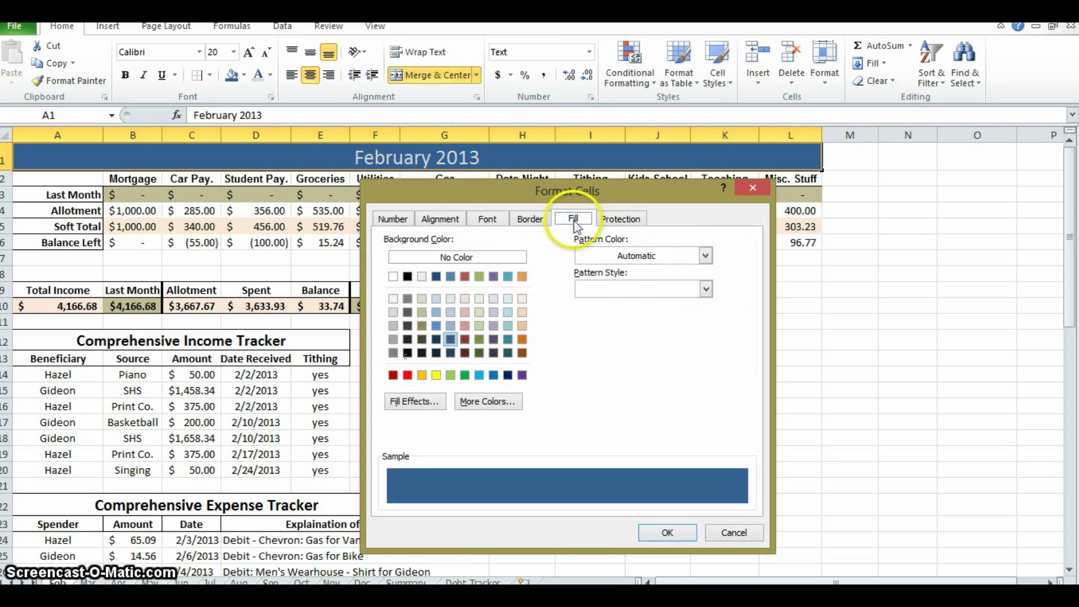
left_click(430, 406)
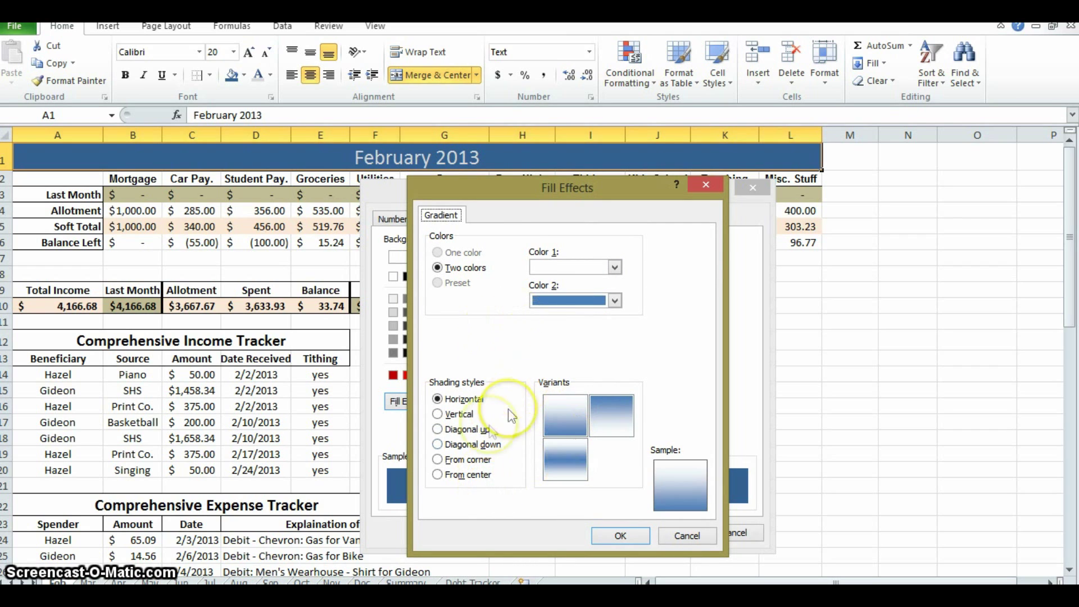
left_click(561, 459)
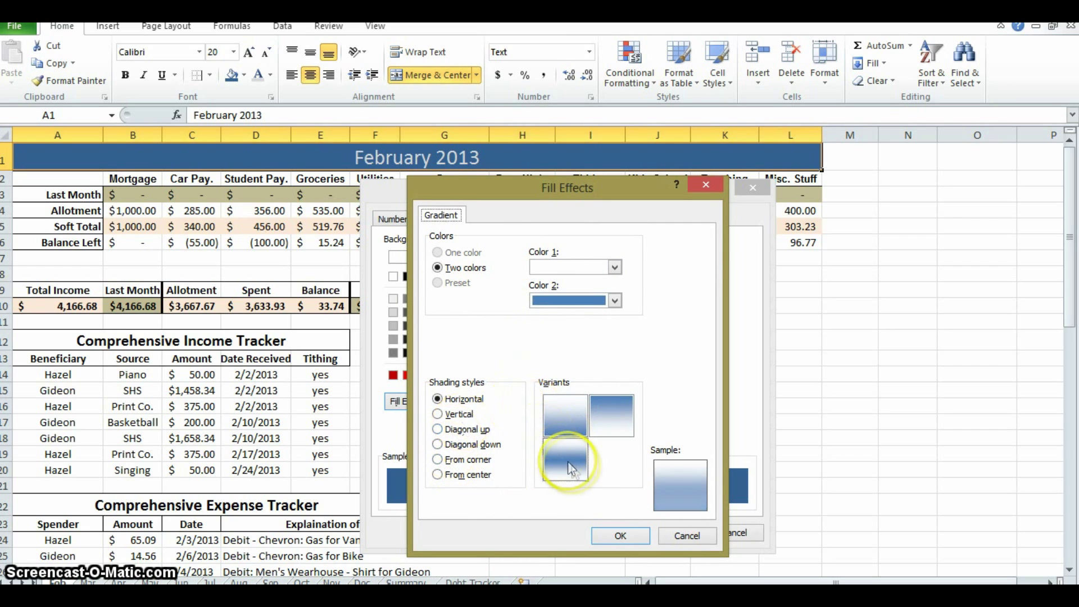
left_click(615, 300)
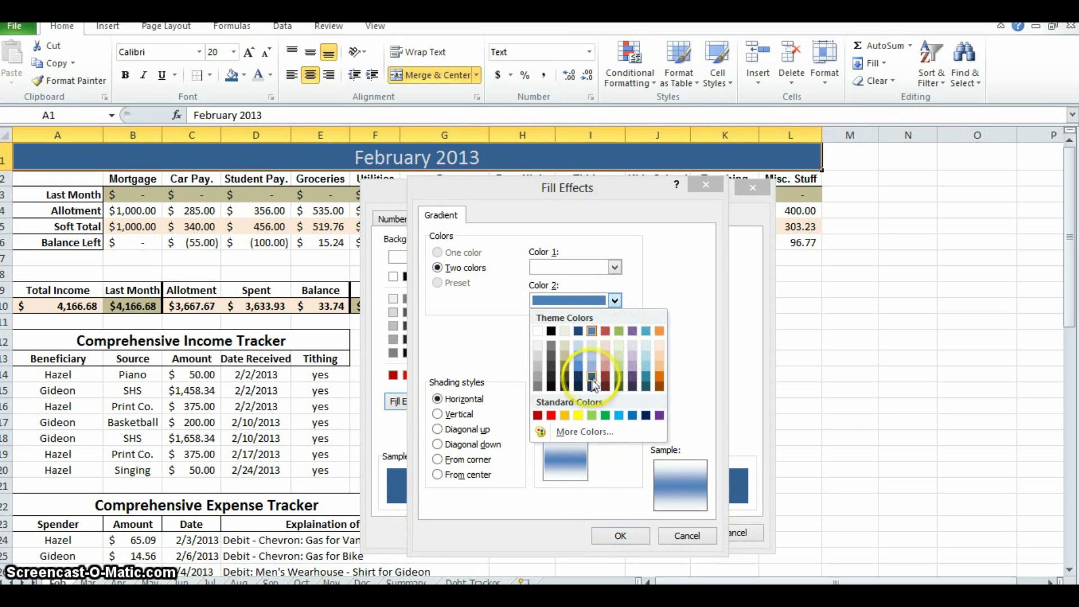
left_click(578, 362)
left_click(615, 267)
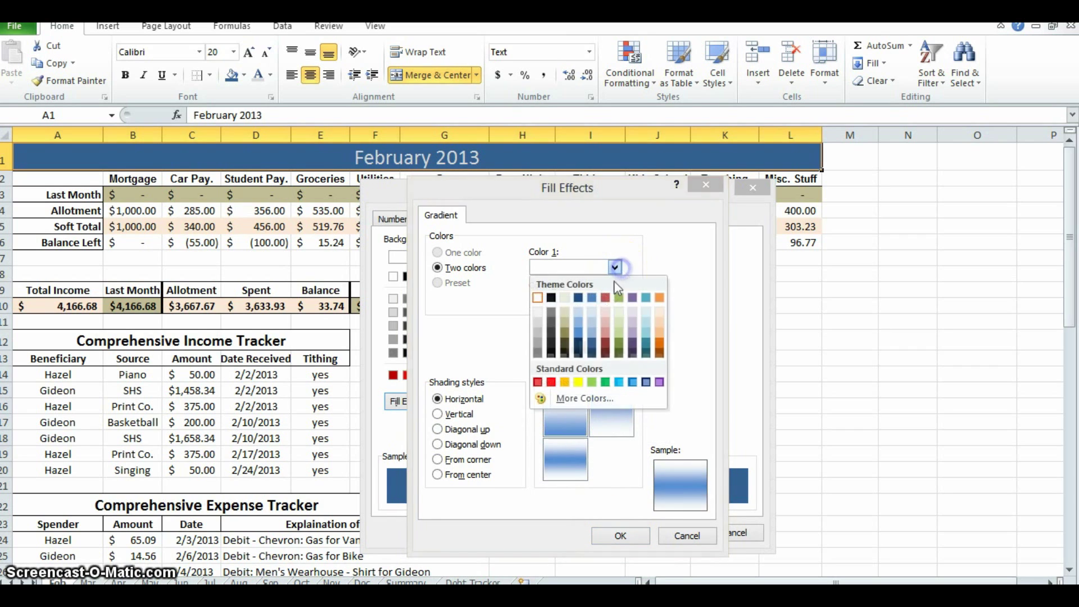
left_click(559, 301)
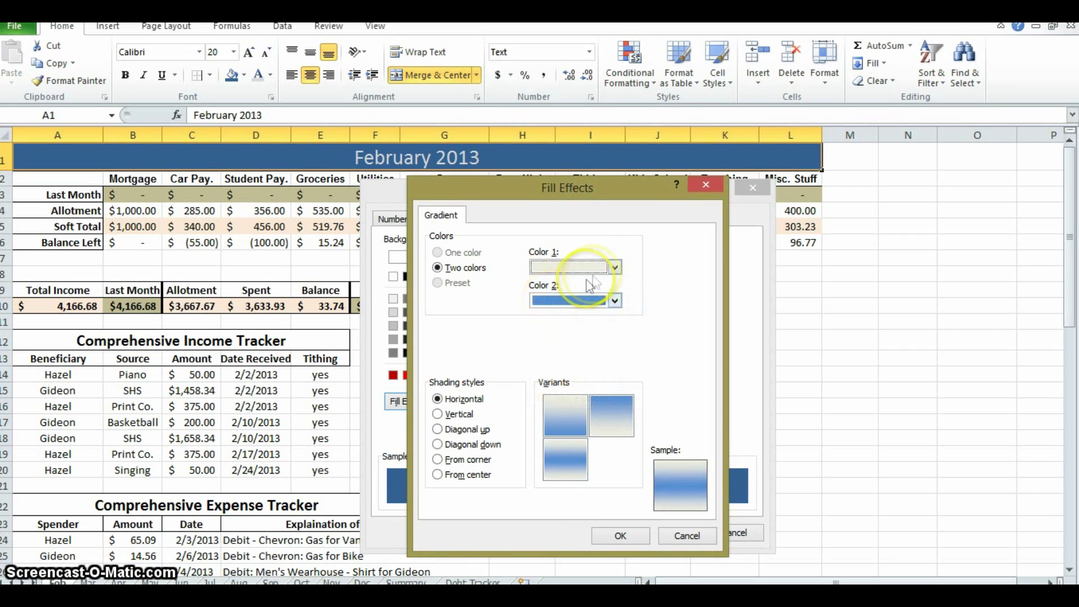
left_click(615, 267)
left_click(551, 298)
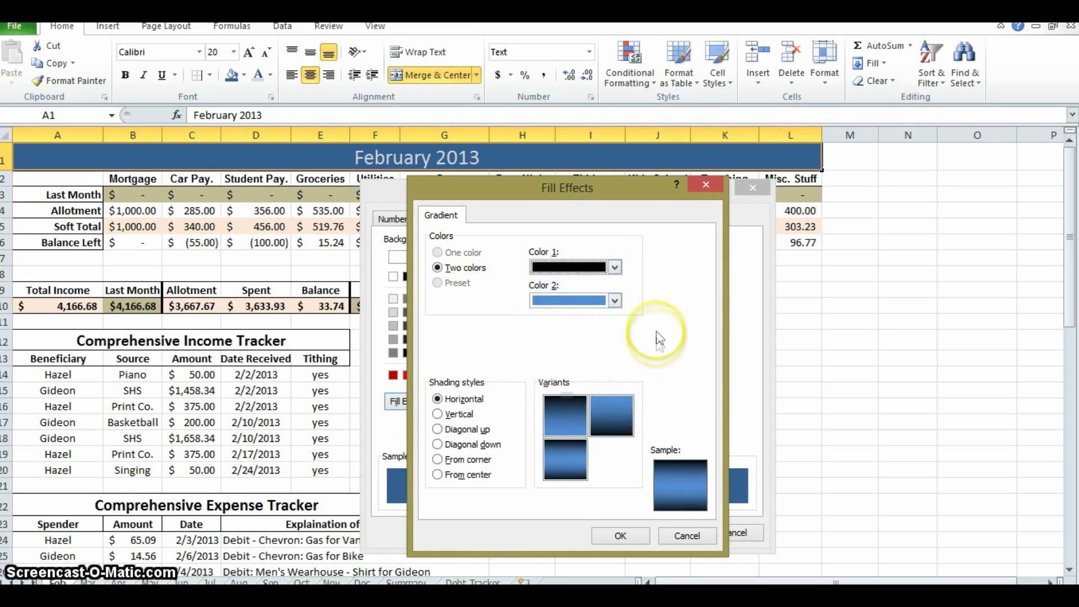
left_click(565, 454)
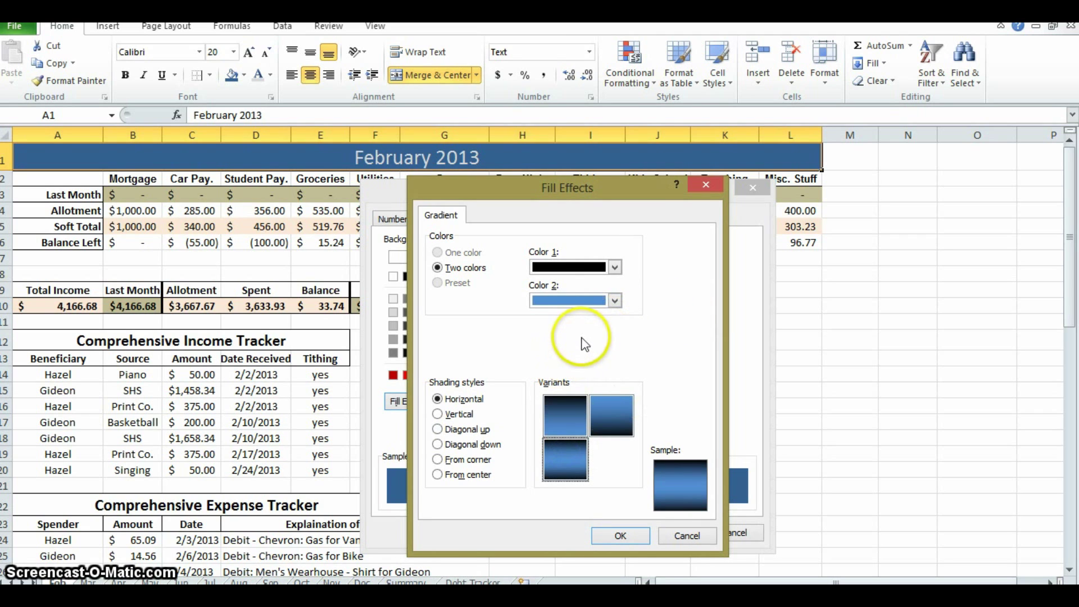
left_click(621, 534)
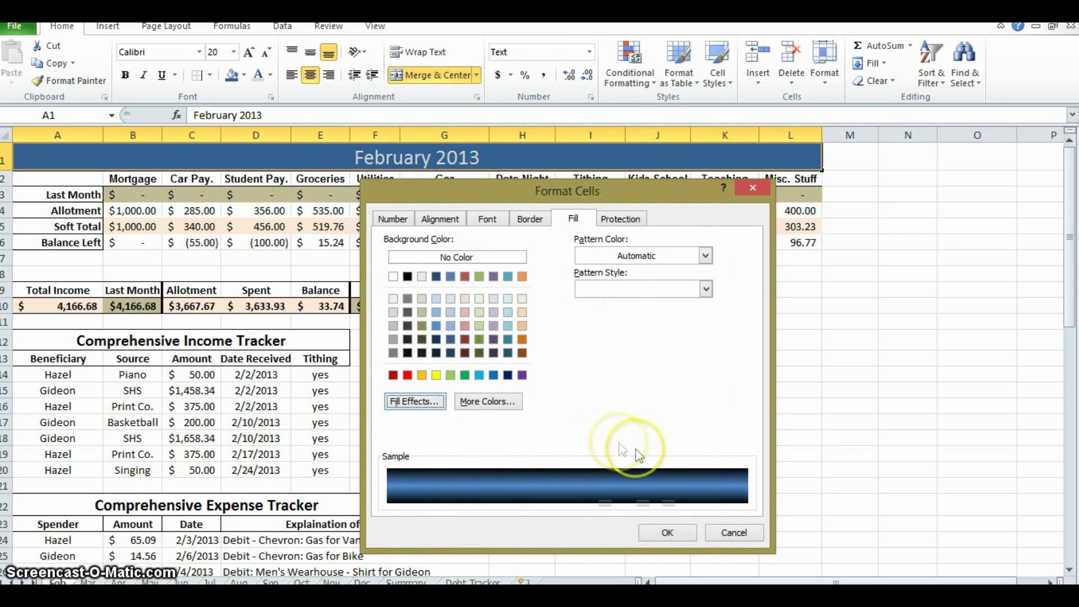
Step: Set the title font colour to white and apply the formatting
left_click(458, 219)
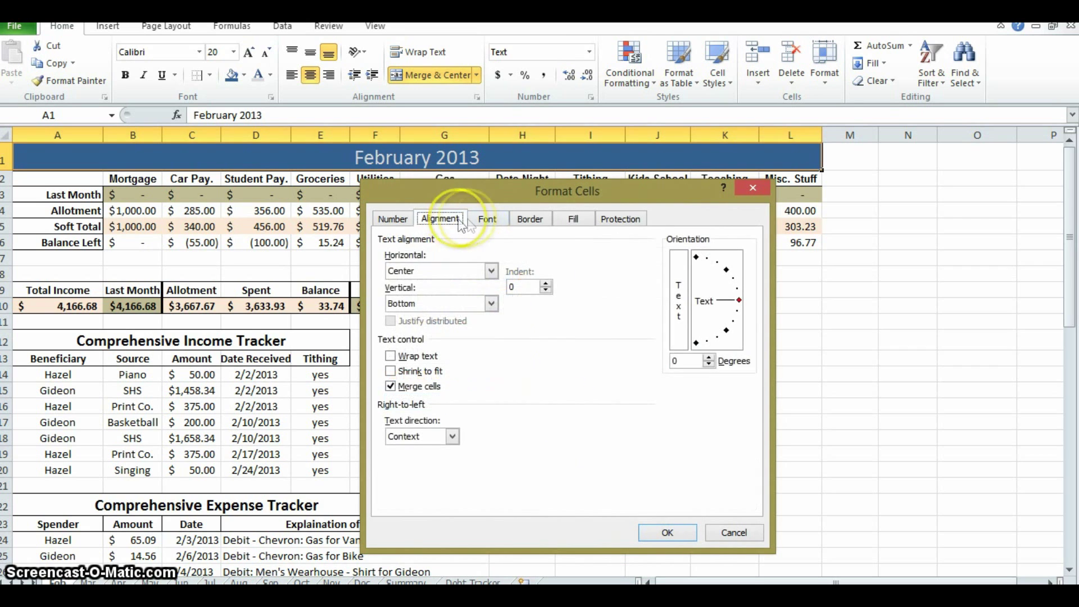
left_click(484, 221)
left_click(611, 351)
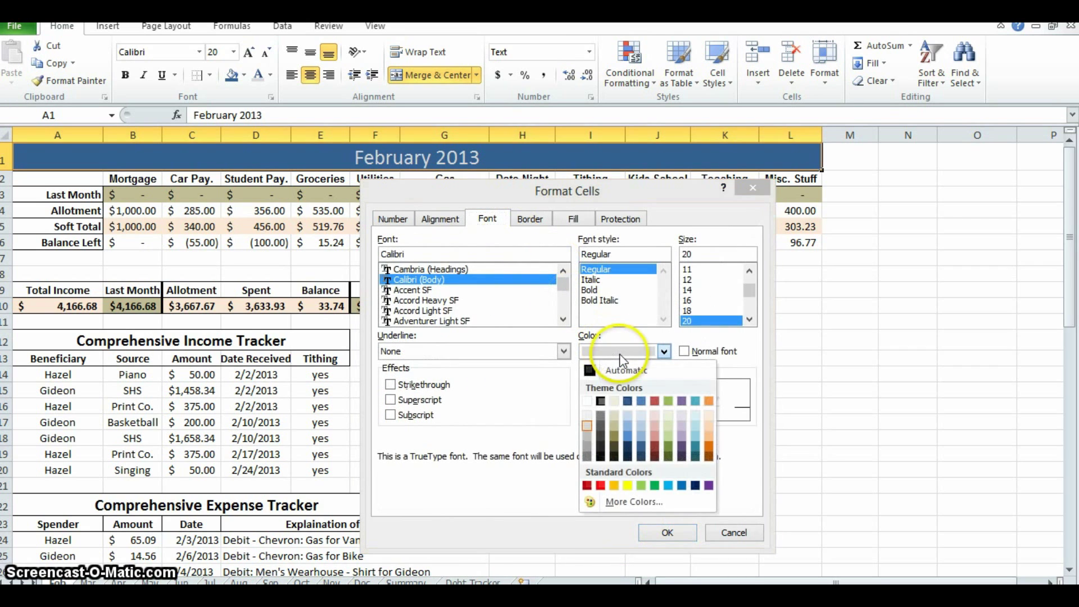
left_click(587, 400)
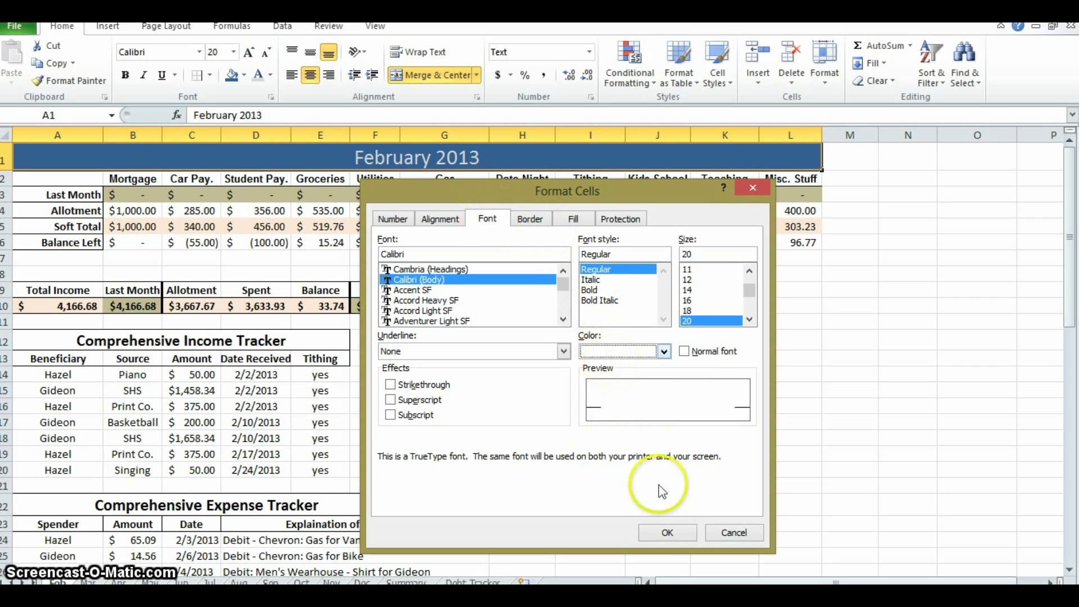
left_click(667, 531)
left_click(904, 406)
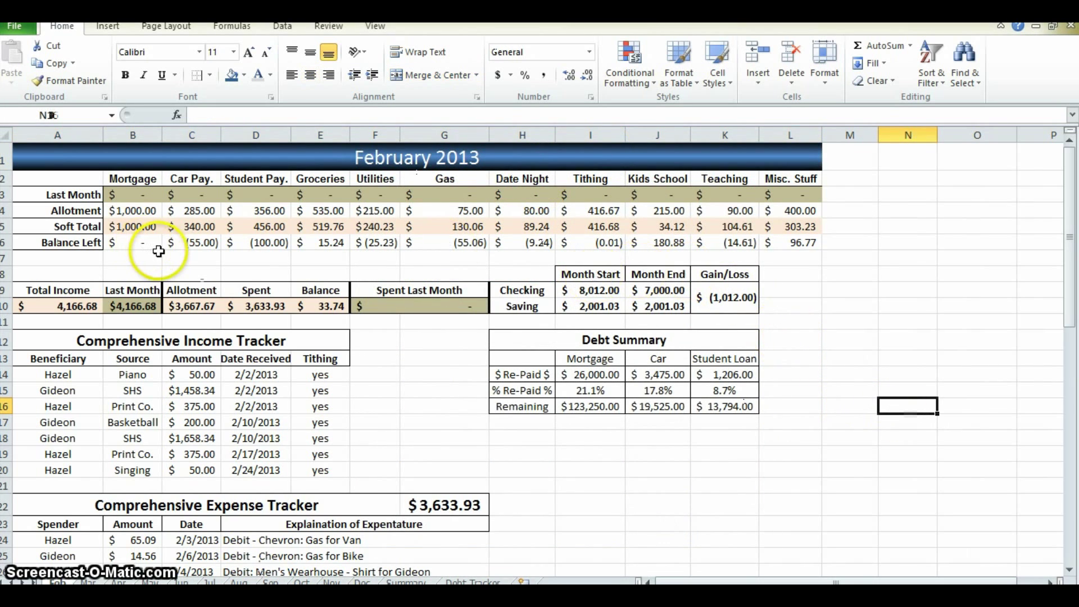
key("ctrl+Page_Up")
left_click_drag(787, 254, 118, 254)
left_click(922, 335)
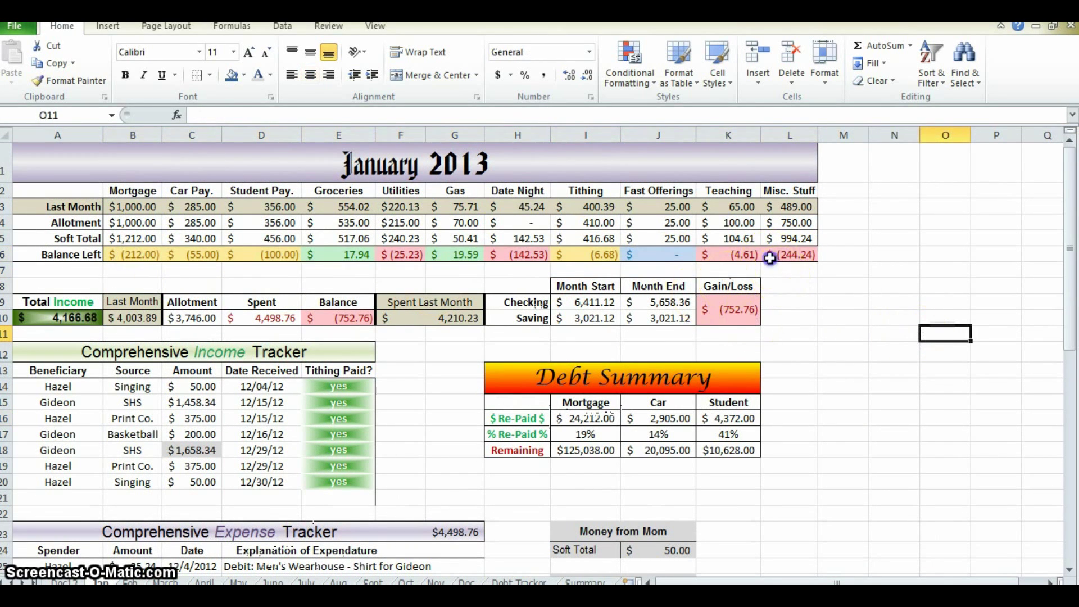
left_click_drag(770, 258, 115, 255)
left_click(838, 316)
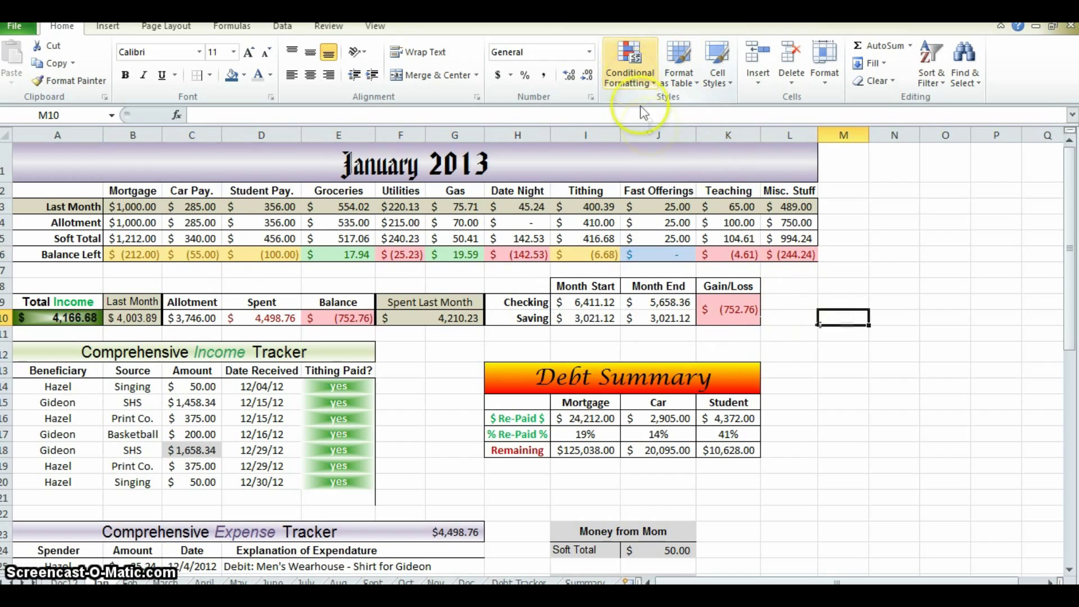
key("ctrl+Page_Down")
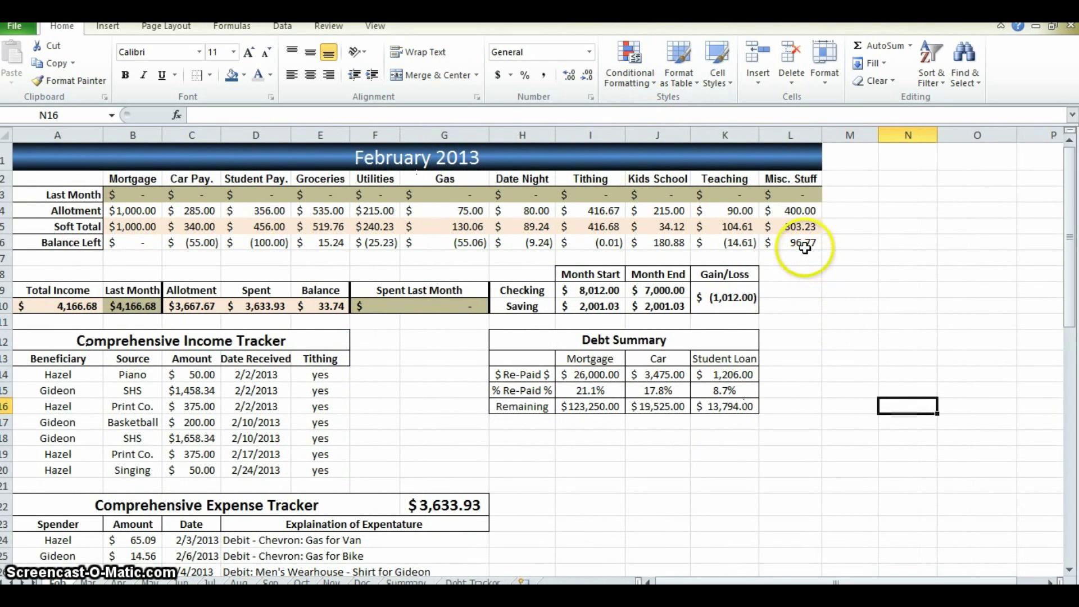
left_click_drag(804, 248, 165, 244)
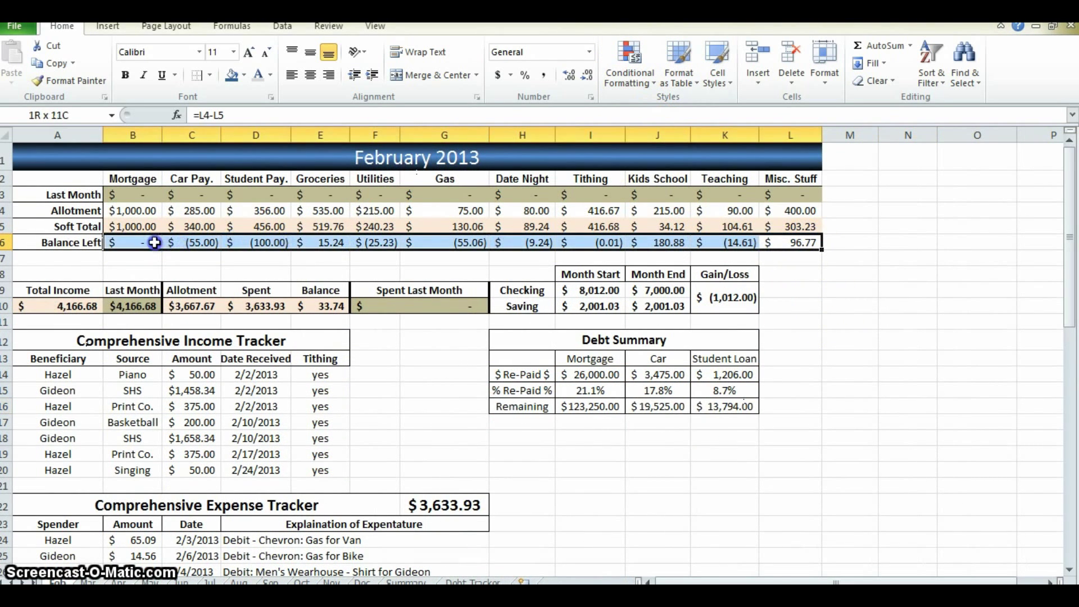
left_click(357, 270)
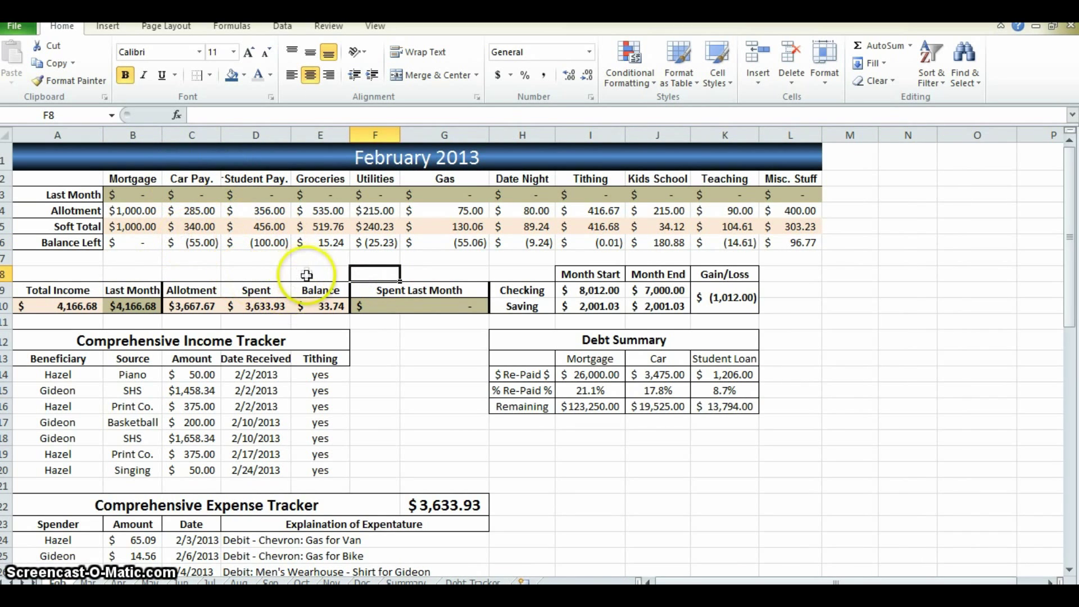
key("ctrl+Page_Up")
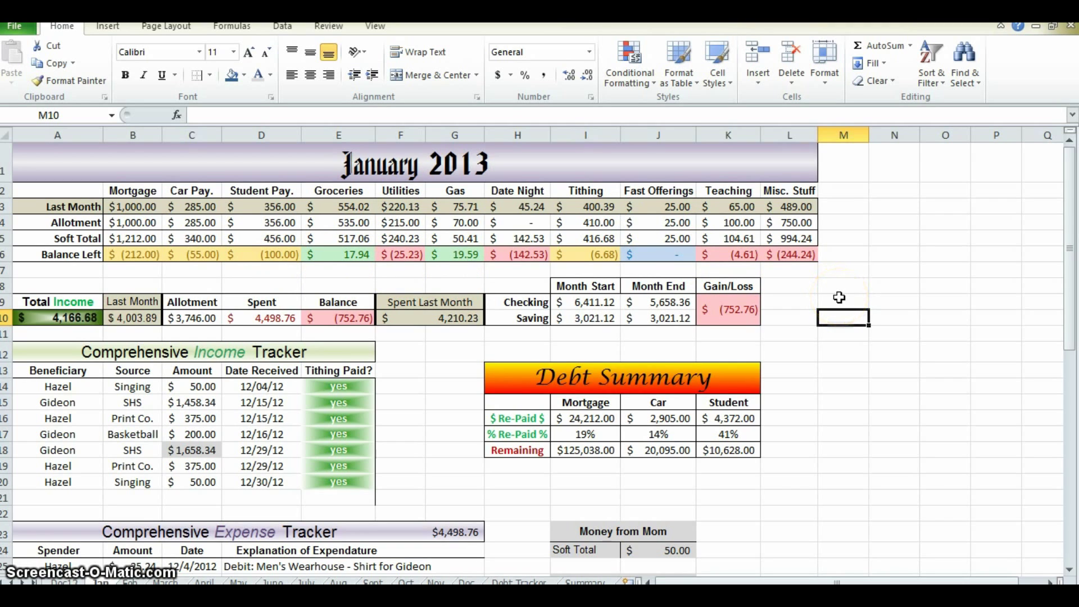
key("ctrl+Page_Down")
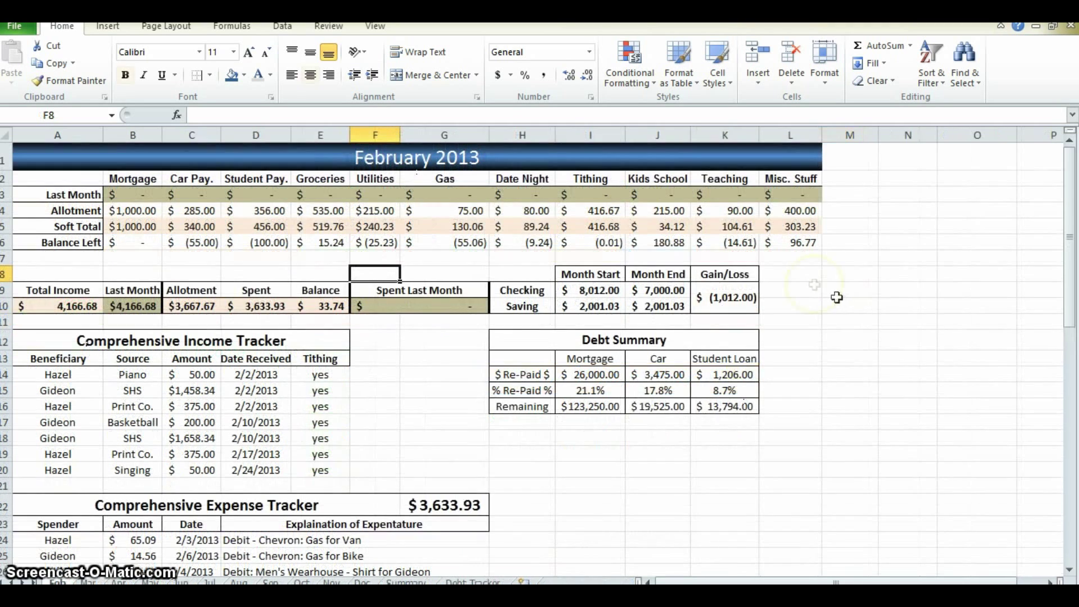
left_click(732, 242)
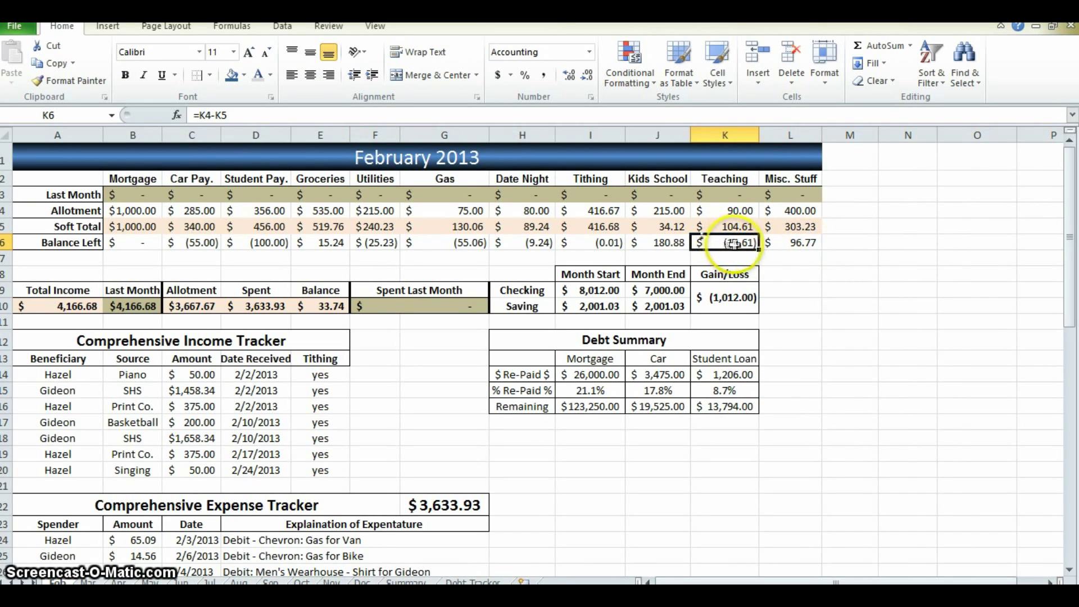
Step: Add a Greater Than 0 rule to K6 with green fill and dark green text
left_click(637, 87)
left_click(682, 117)
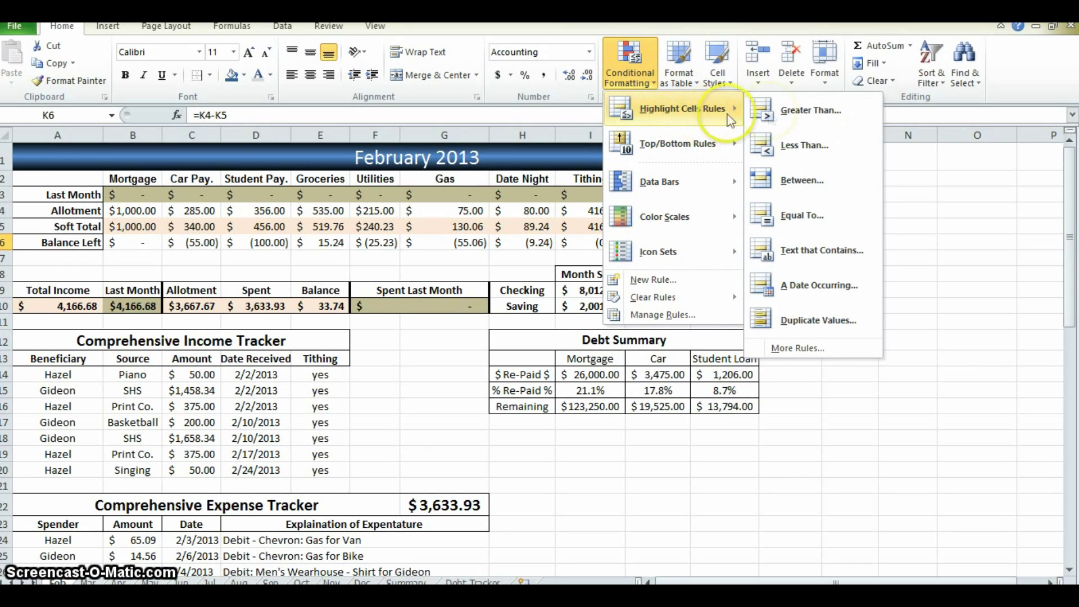
left_click(813, 120)
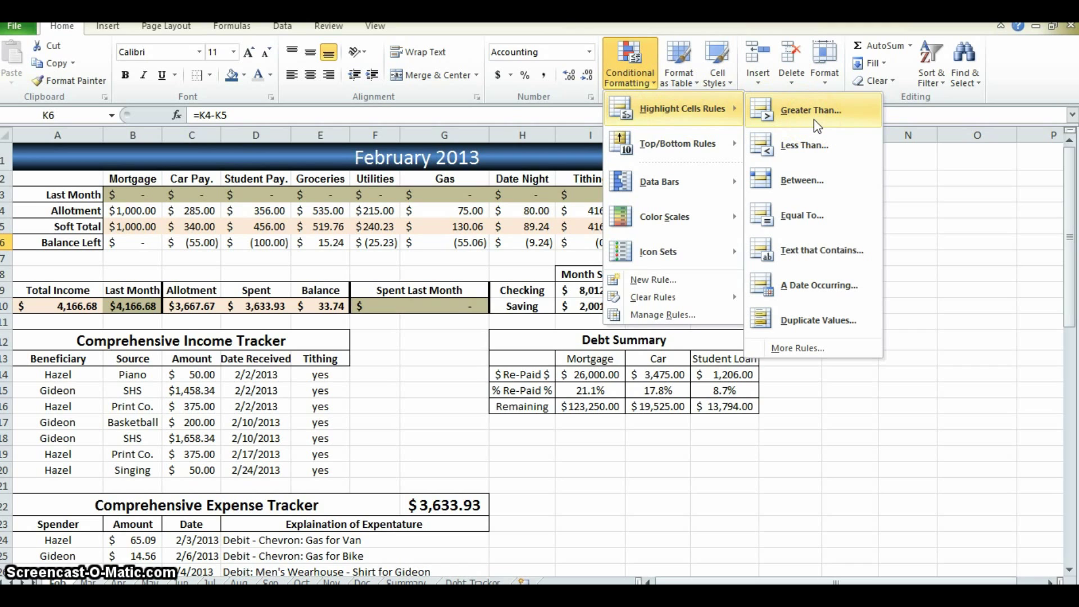
left_click(814, 120)
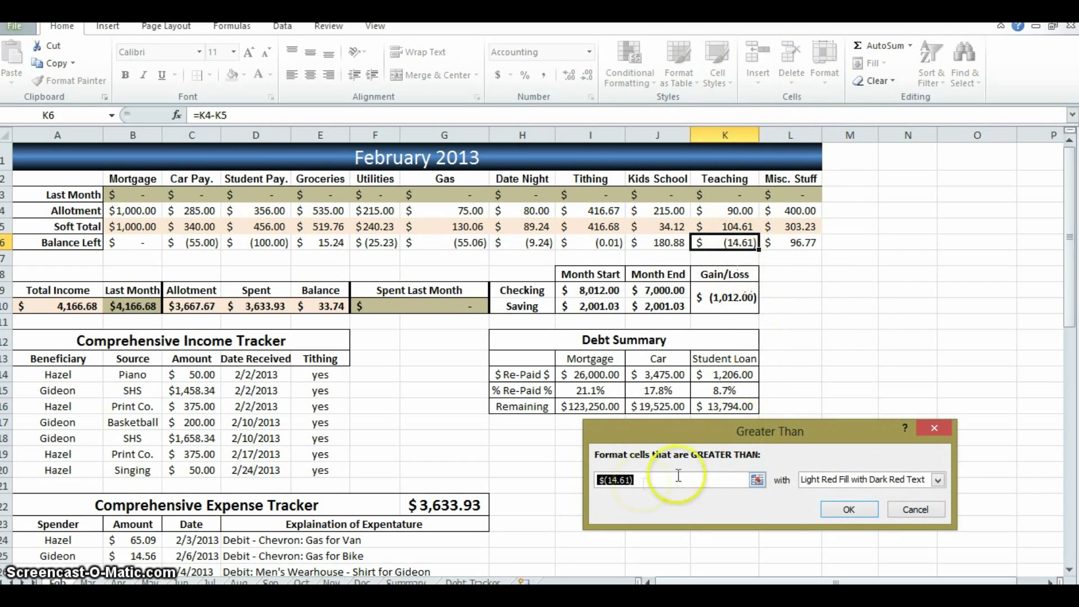
type("HERE")
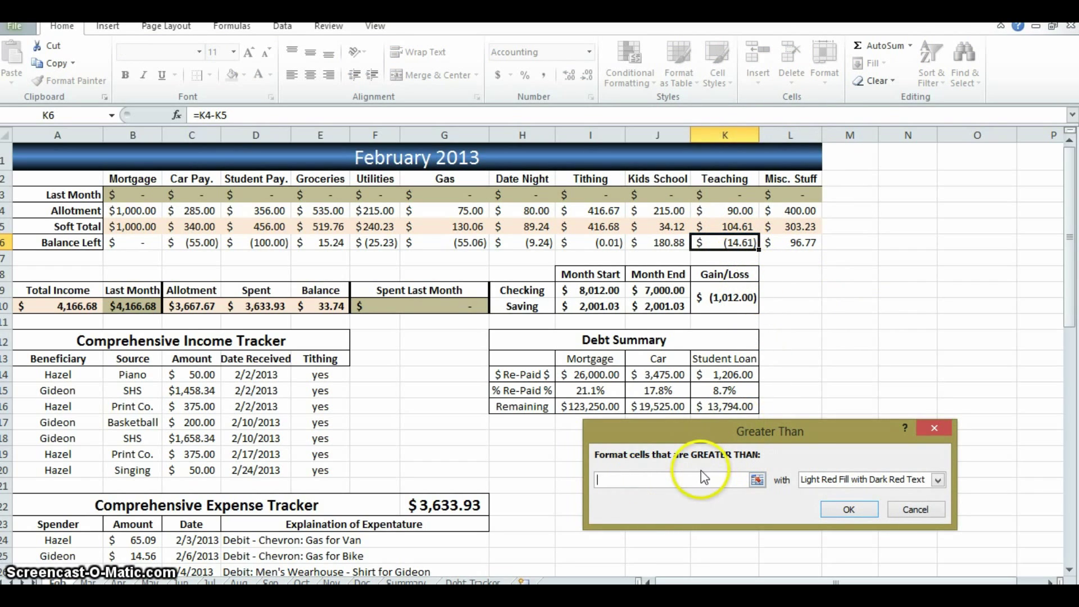
key("BackSpace")
key("BackSpace")
key("BackSpace")
key("BackSpace")
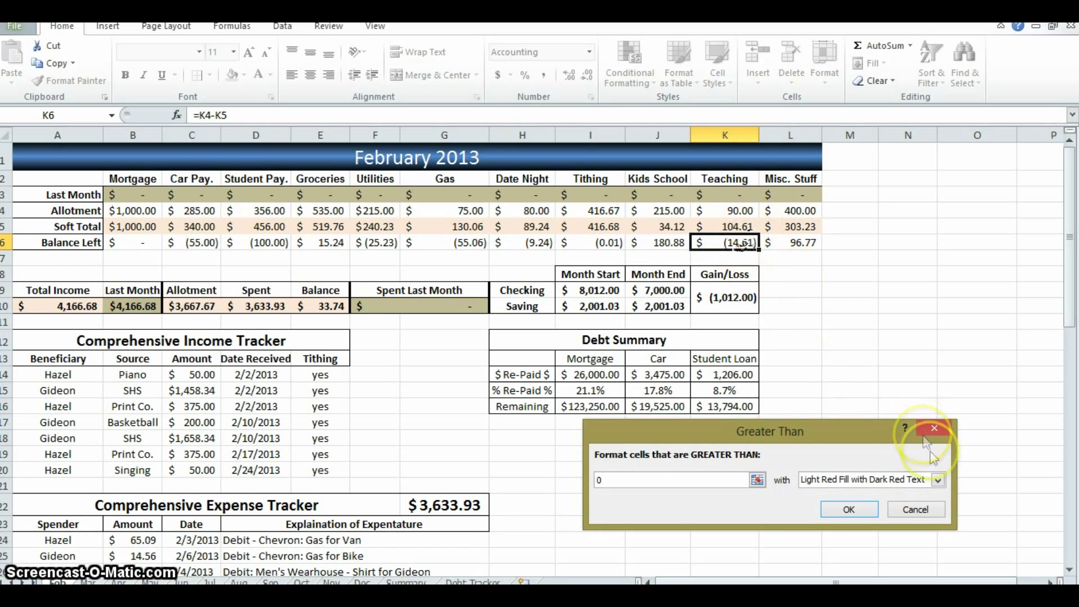
left_click(937, 480)
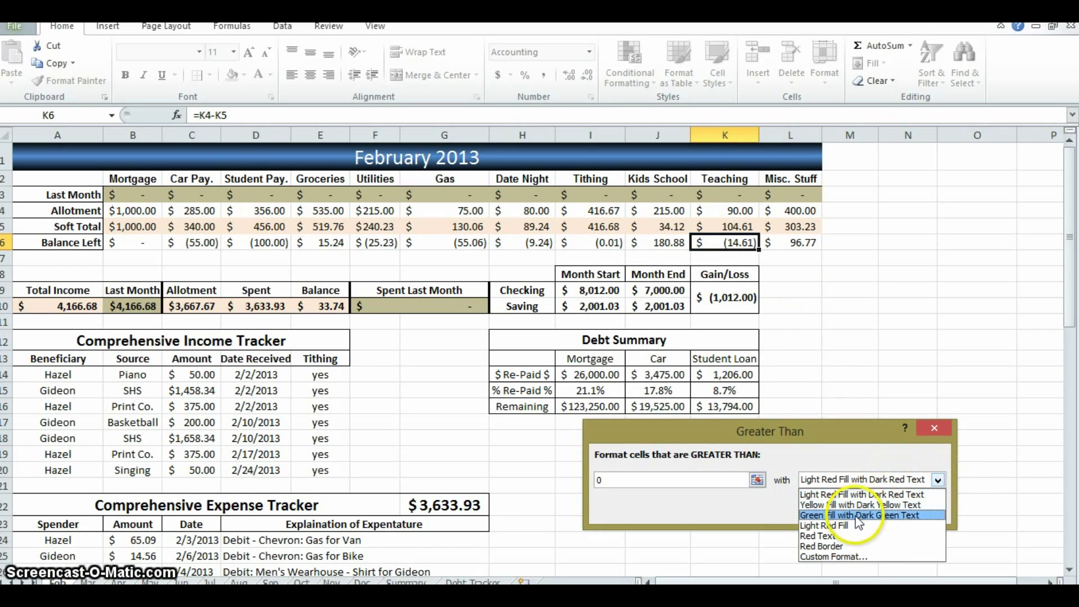
left_click(878, 517)
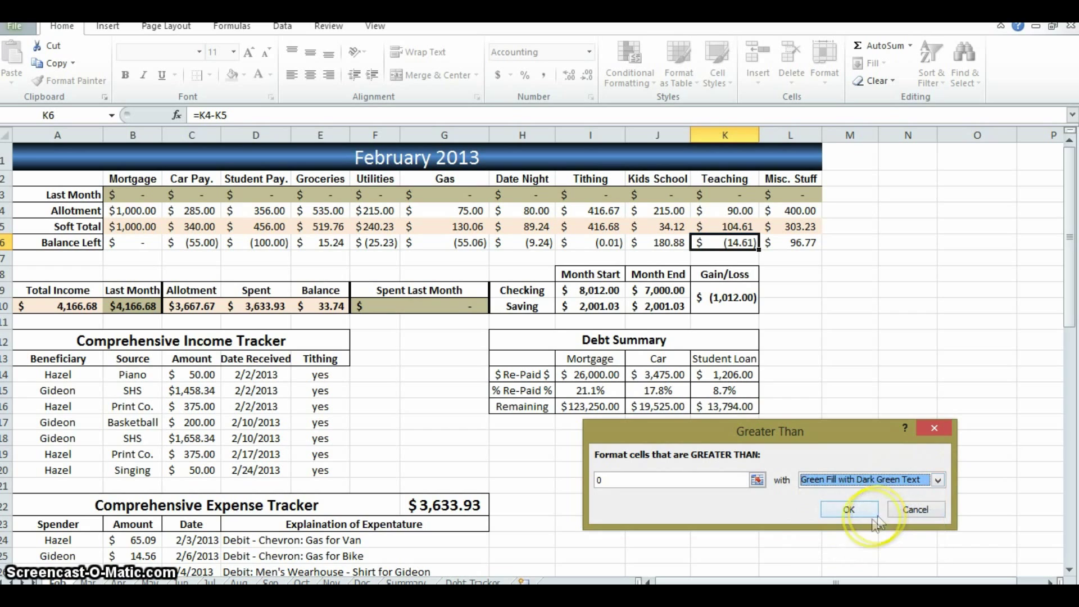
left_click(864, 513)
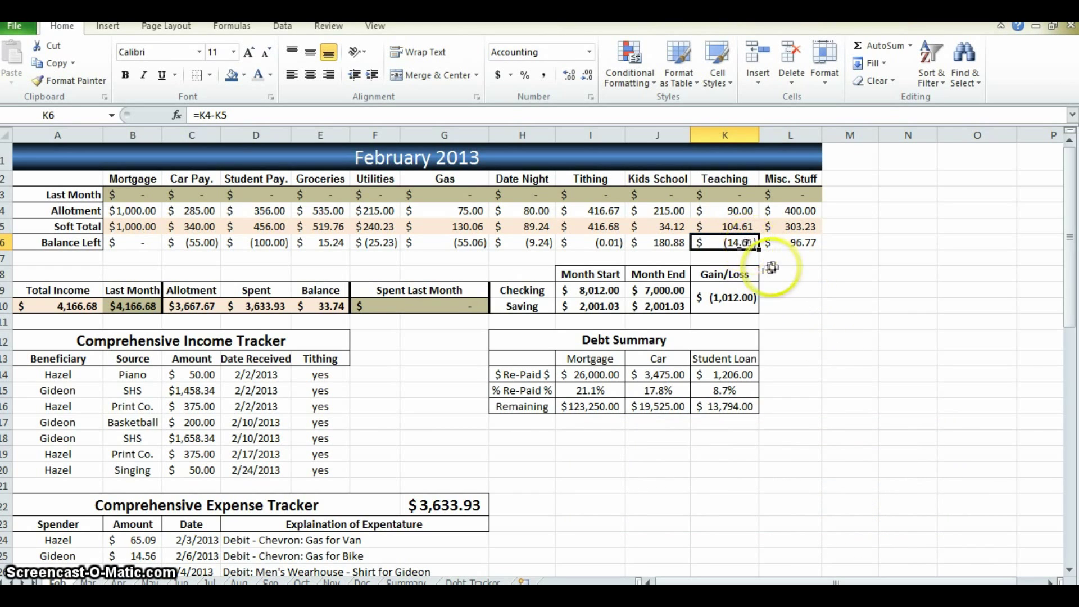
Step: Add a Less Than 0 rule to K6 with light red fill
left_click(639, 85)
mouse_move(675, 108)
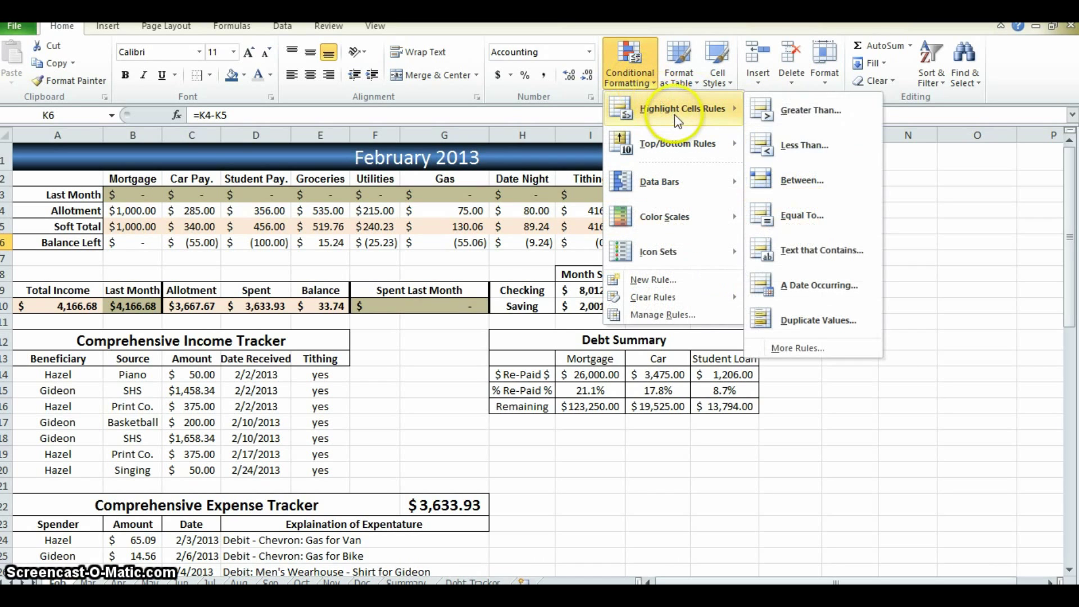
left_click(829, 155)
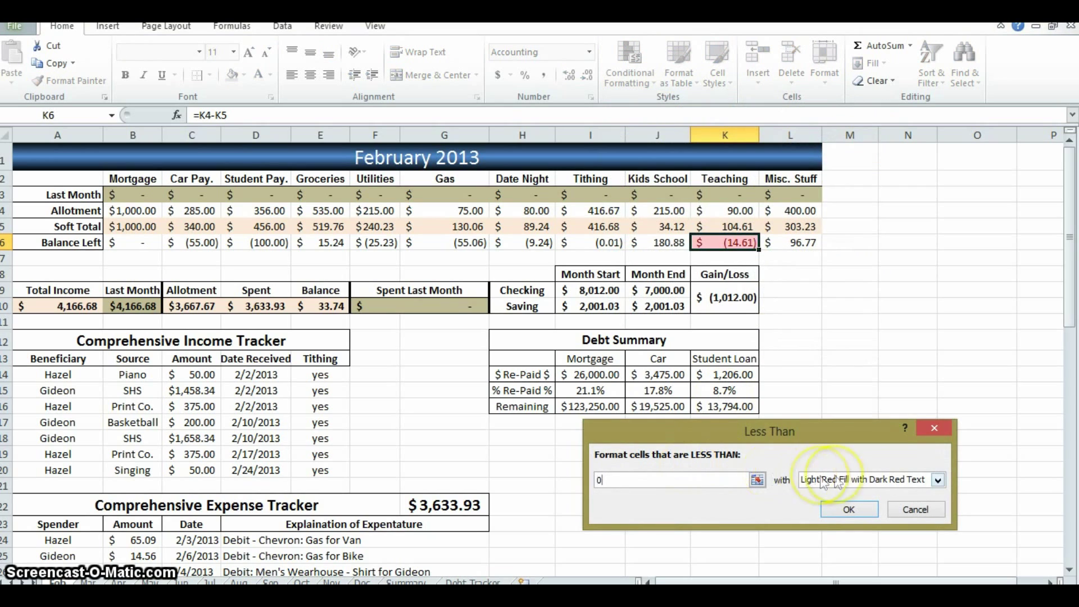
left_click(849, 509)
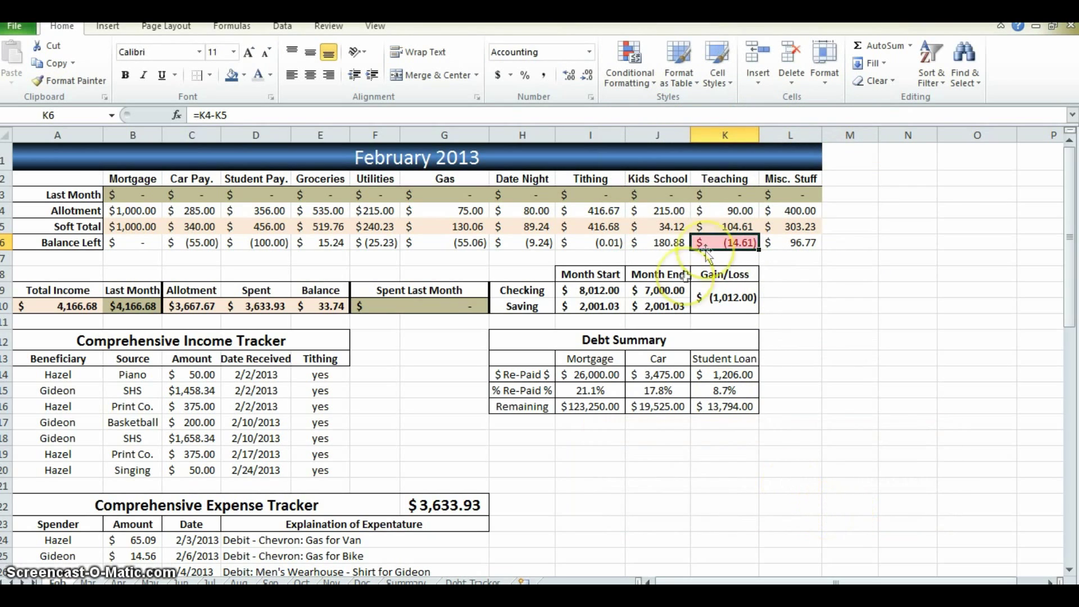
left_click(802, 294)
left_click(747, 243)
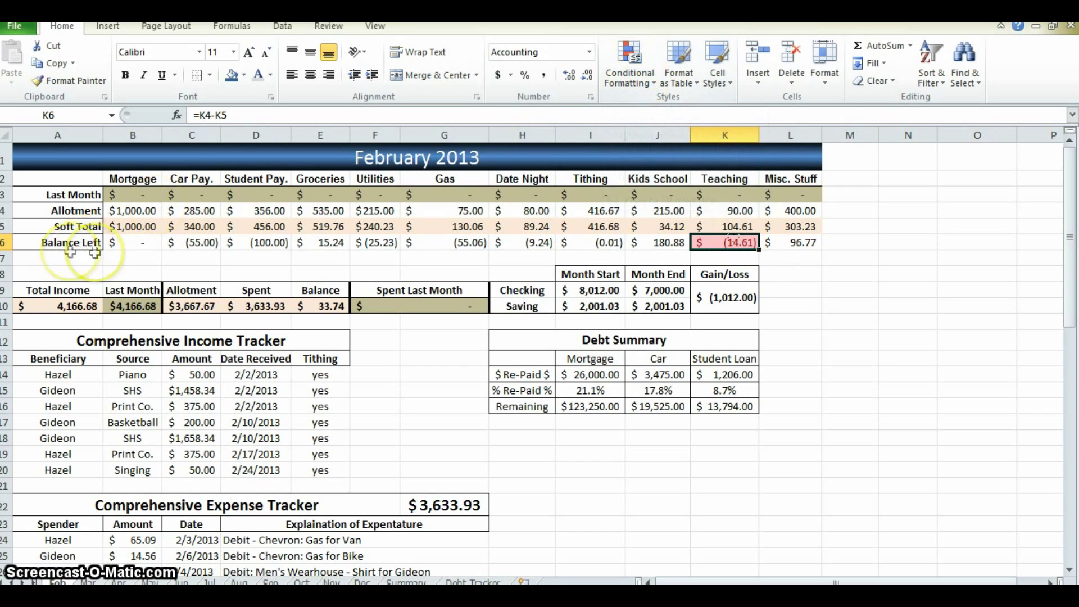
Step: Add an Equal To 0 rule on K6 with a custom light blue fill and dark blue text
left_click(642, 69)
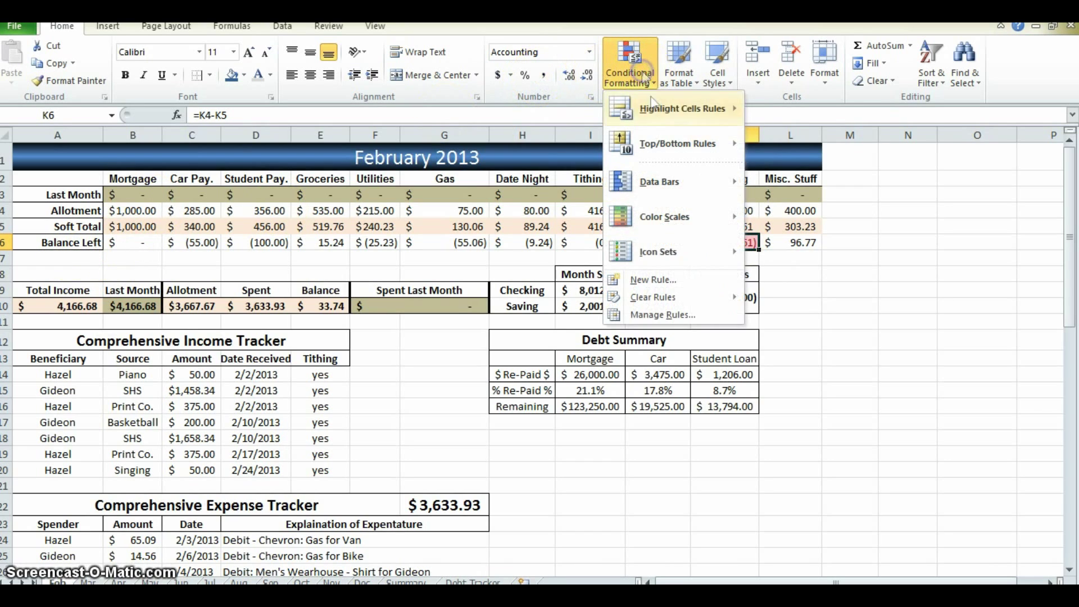
mouse_move(657, 109)
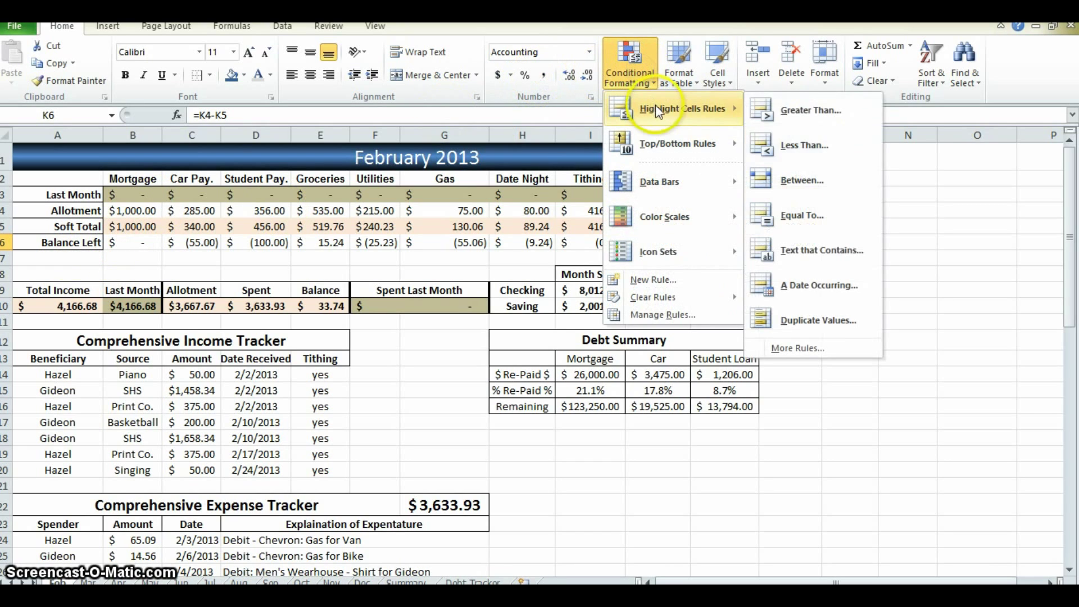
left_click(808, 217)
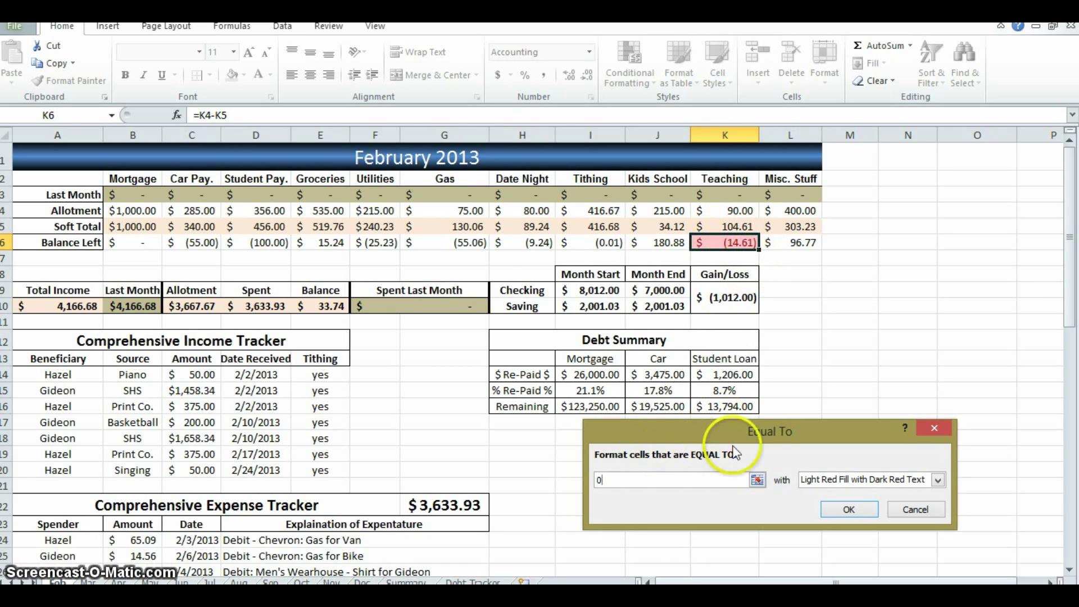
left_click(938, 480)
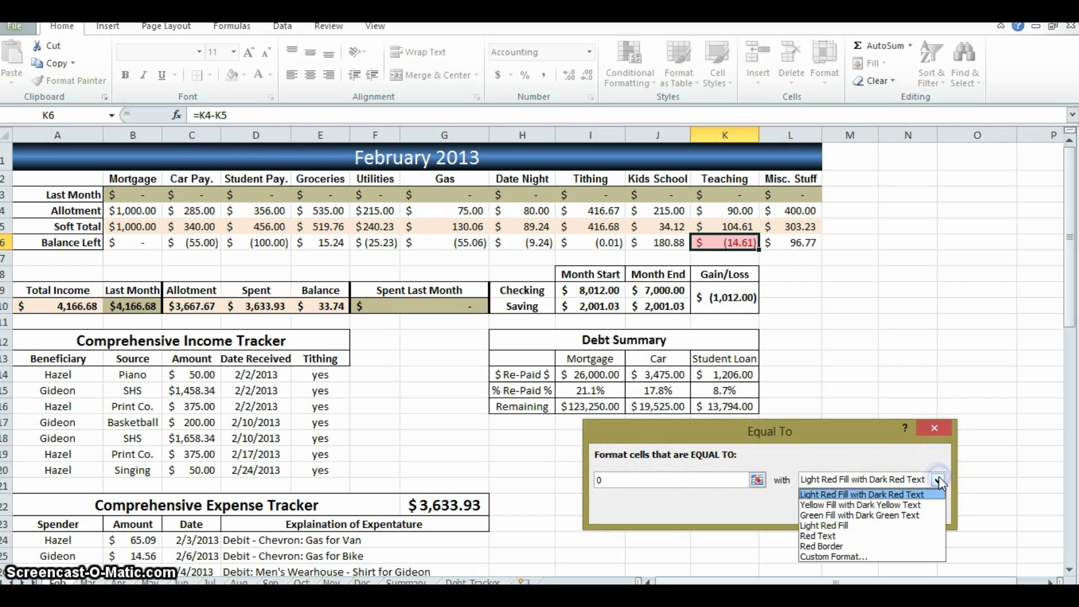
left_click(833, 556)
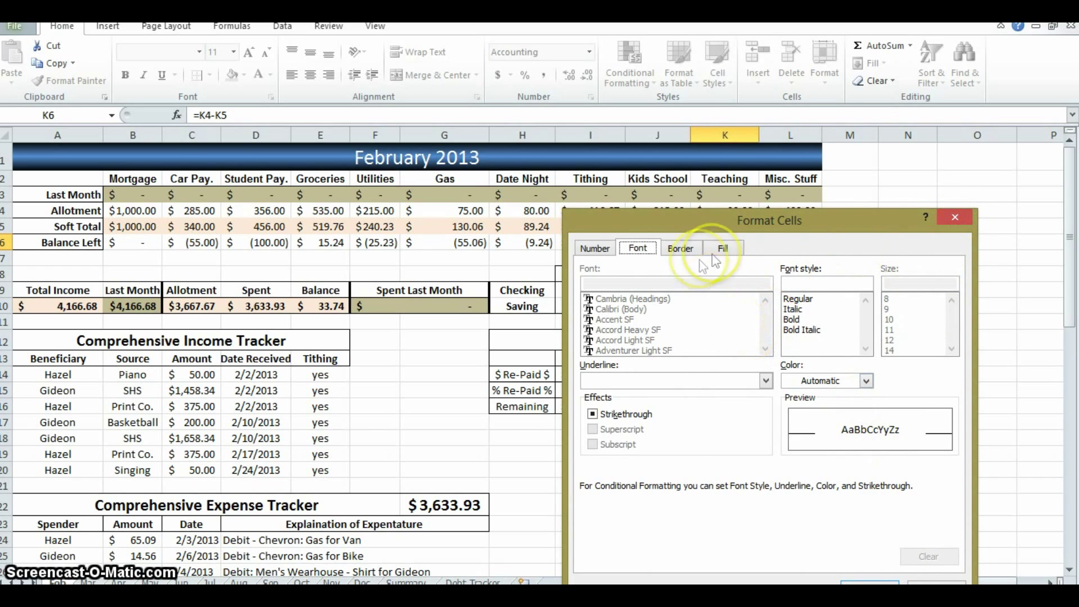
left_click(730, 257)
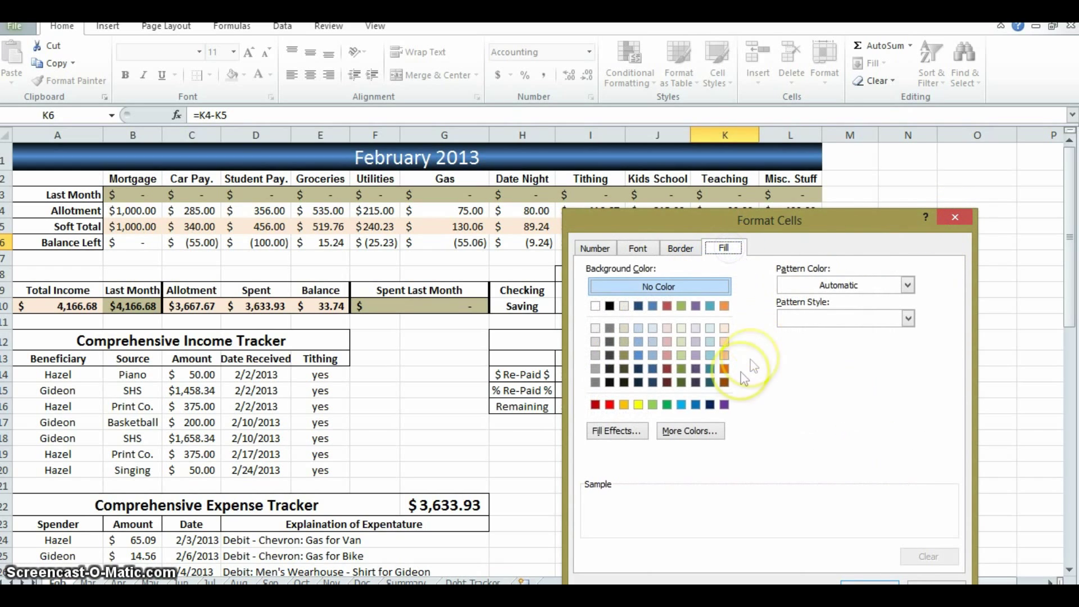
left_click(639, 344)
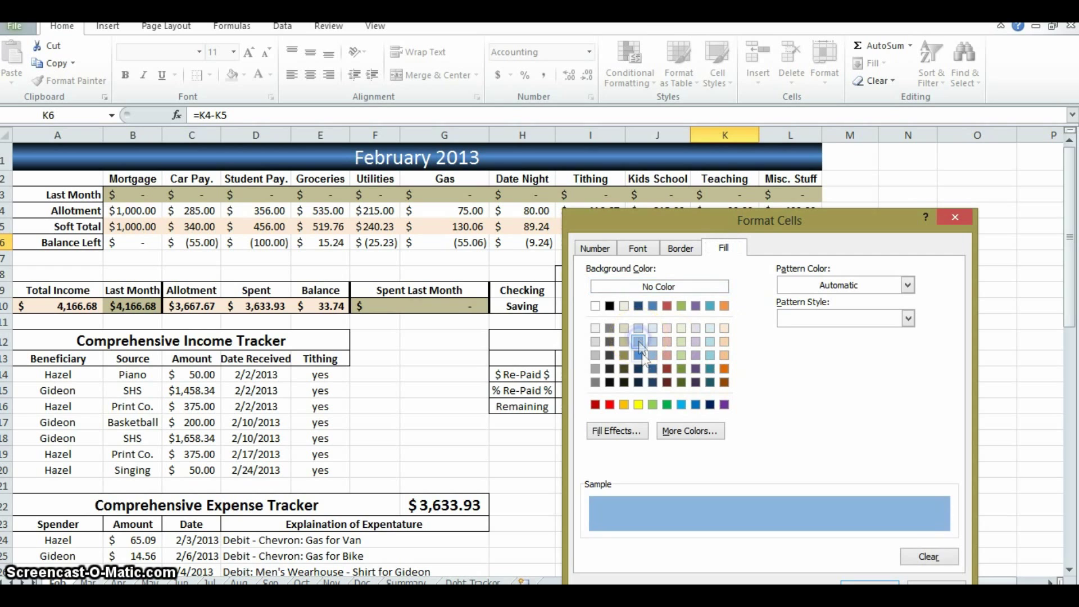
left_click(638, 247)
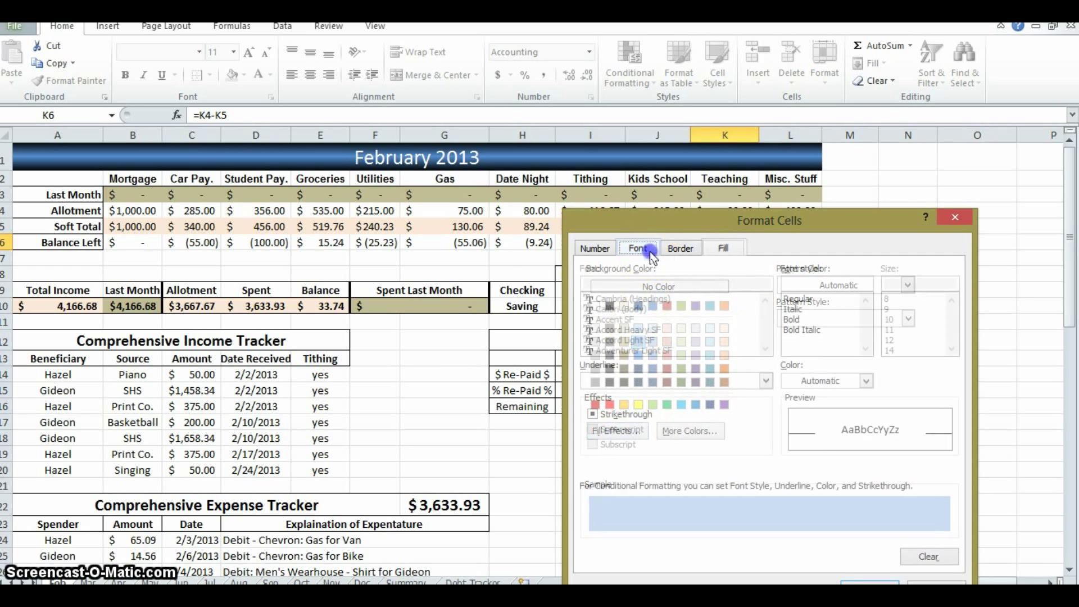
left_click(823, 381)
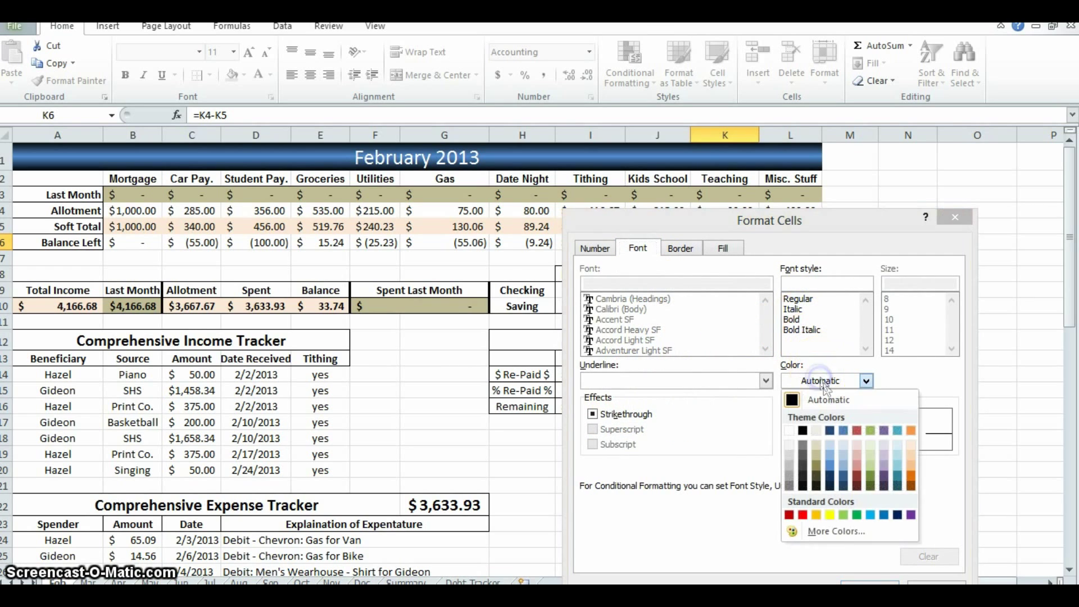
left_click(830, 430)
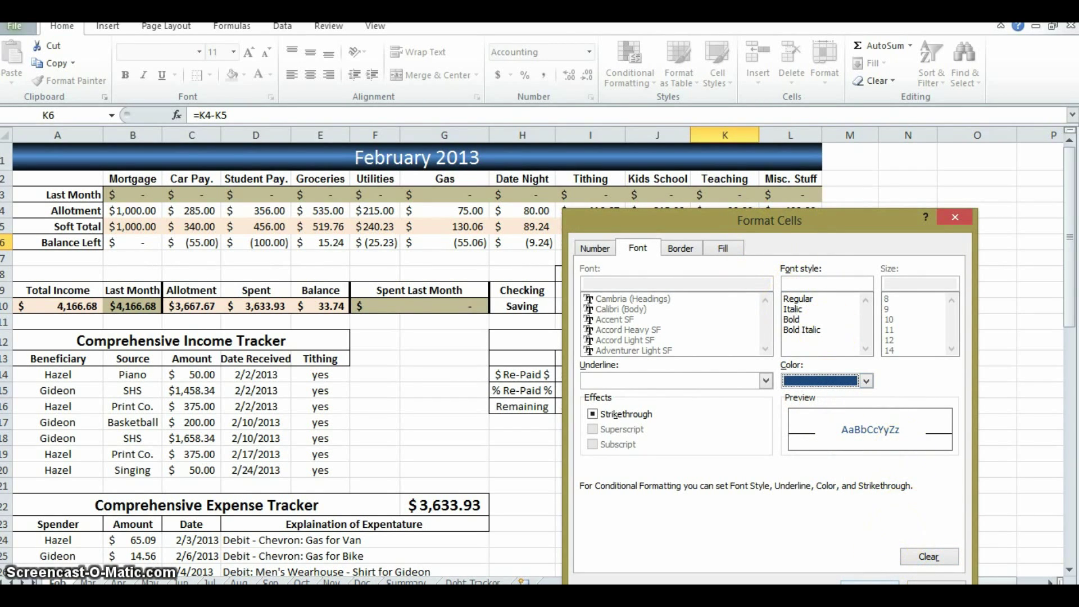
key("Return")
left_click(844, 509)
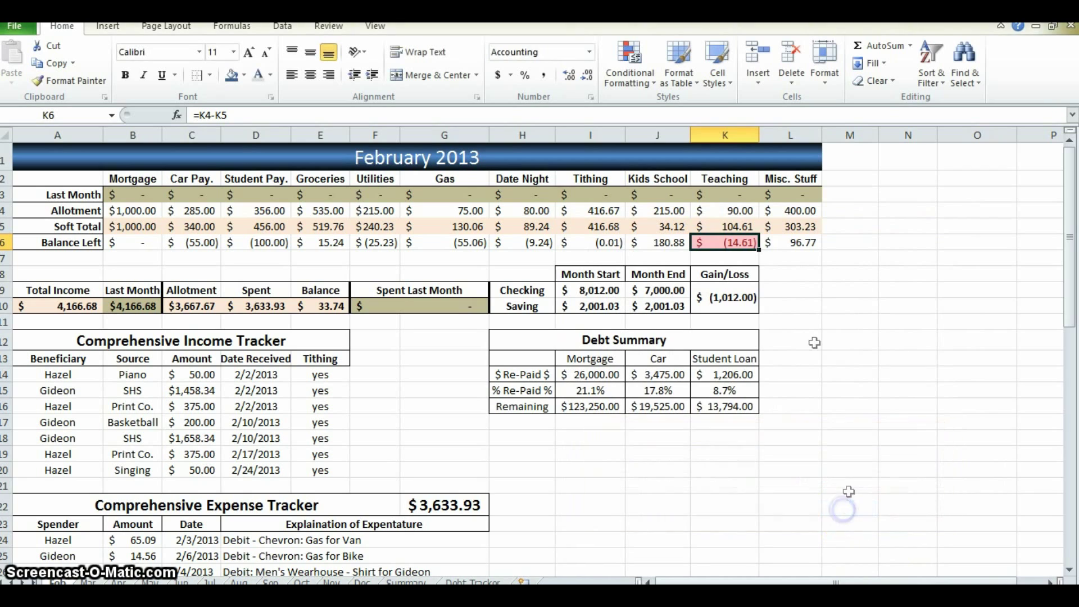
Step: Enter 104.61 as the Teaching allotment in K4
left_click(751, 256)
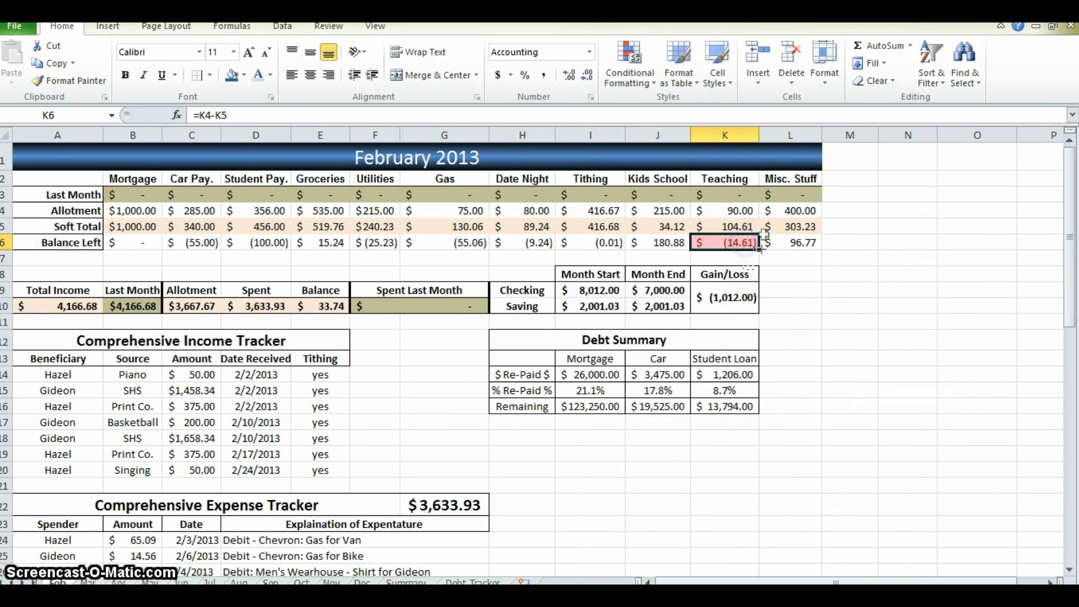
key("Up")
key("Up")
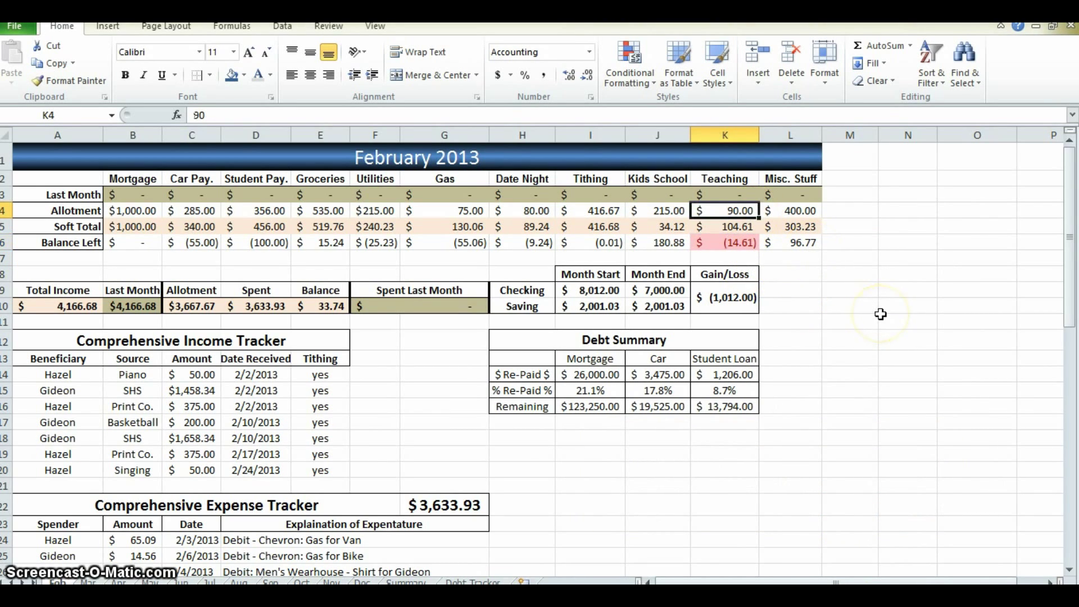
type("104")
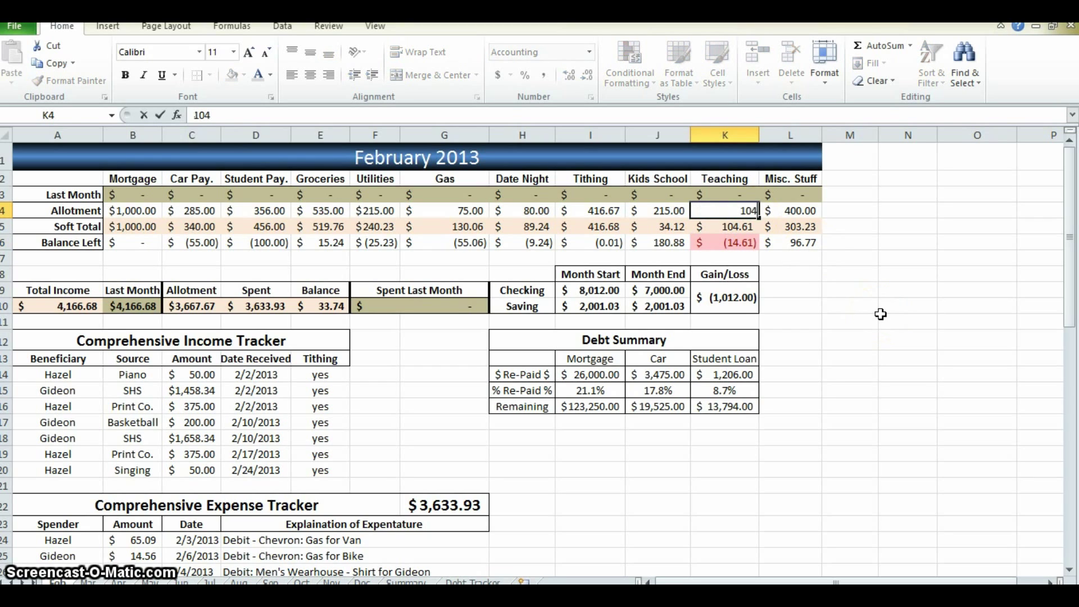
type(".61")
key("Return")
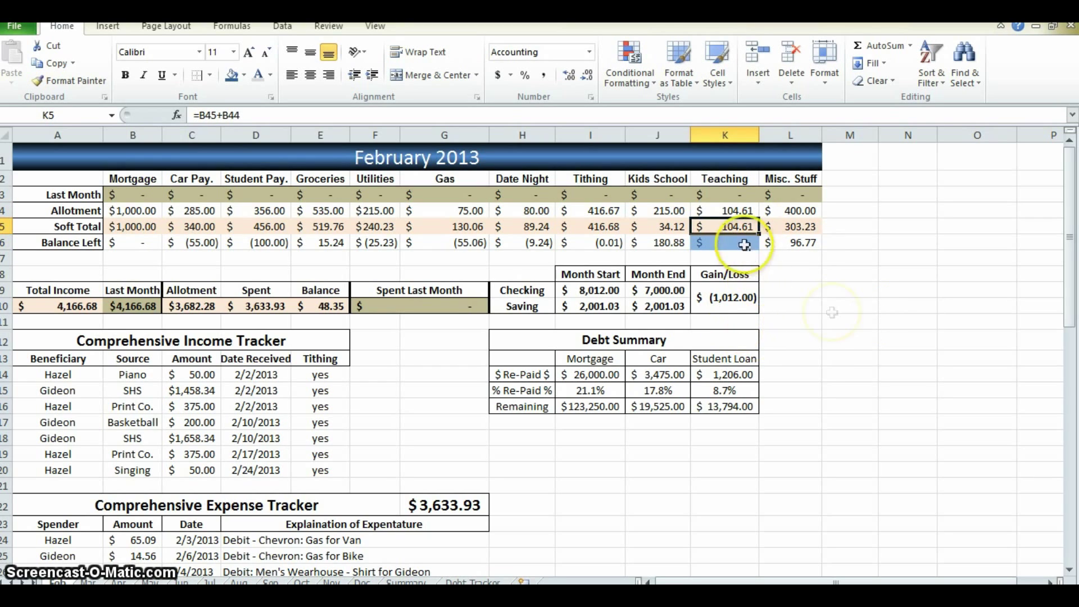
Step: Check the Balance Left cells K6, D6, C6 and I6 after the change
left_click(751, 243)
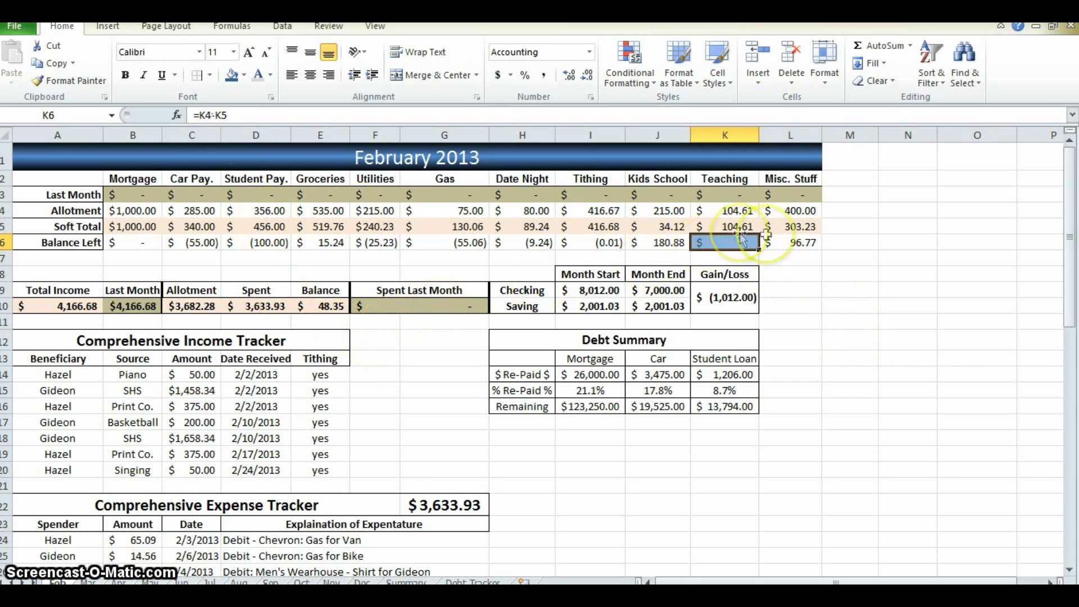
left_click_drag(784, 242, 183, 260)
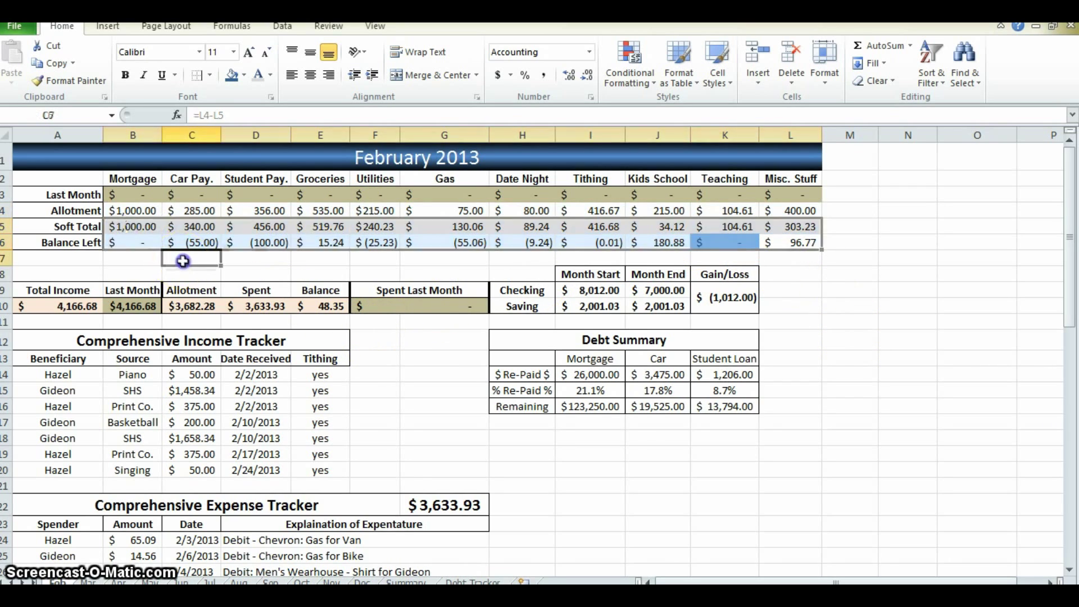
left_click(183, 260)
left_click(730, 243)
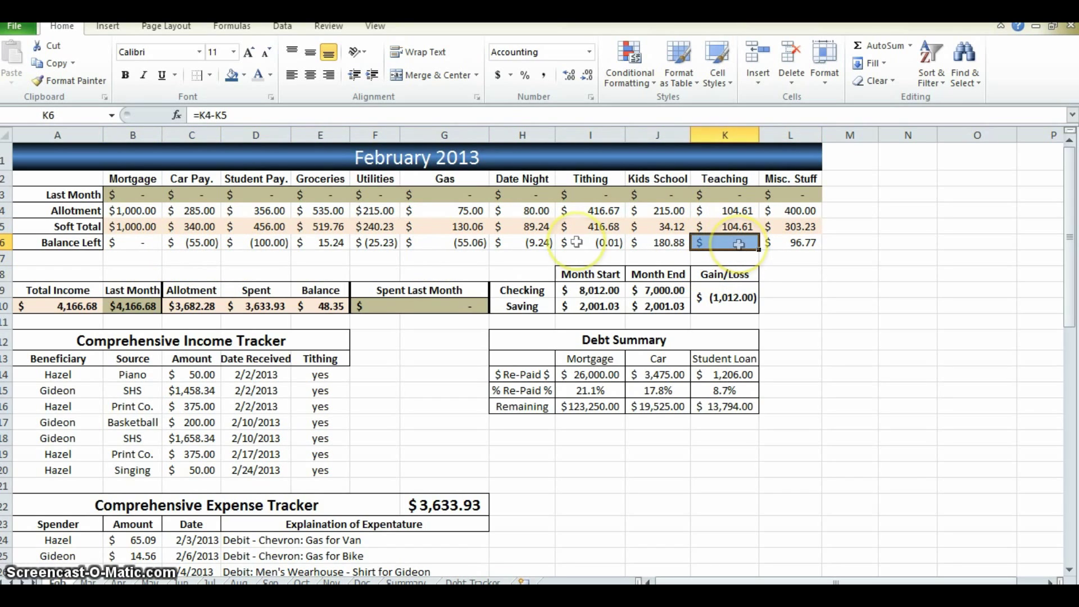
left_click(261, 242)
left_click(208, 242)
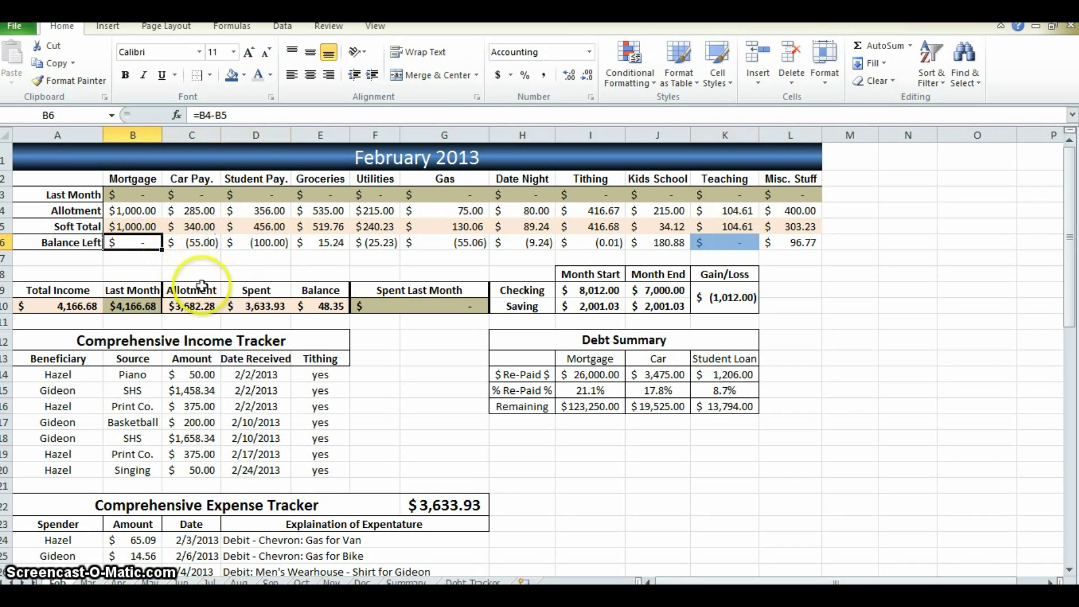
left_click(590, 246)
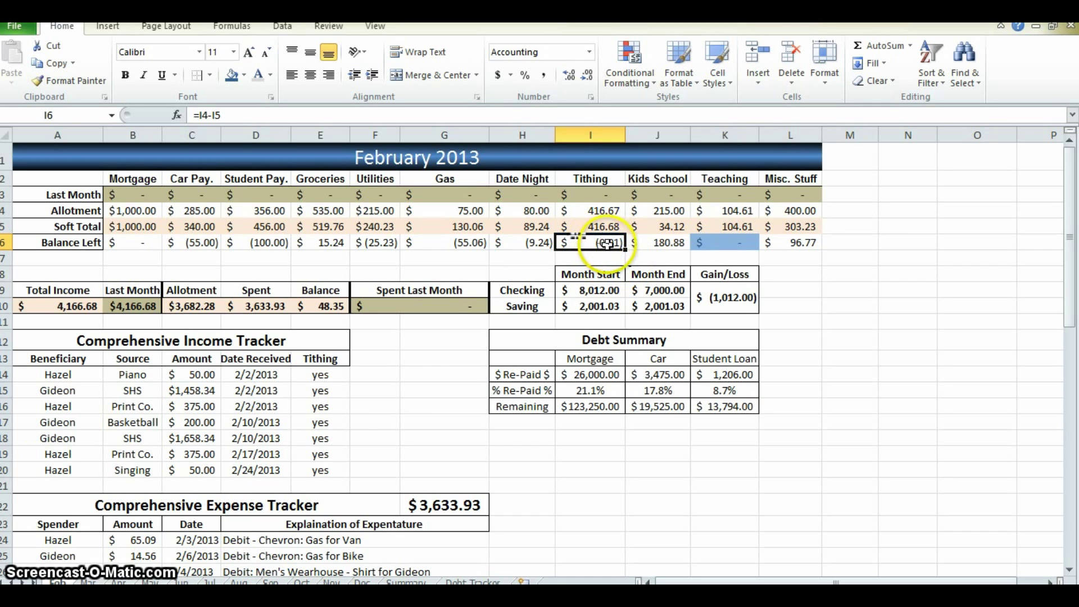
key("ctrl+Page_Up")
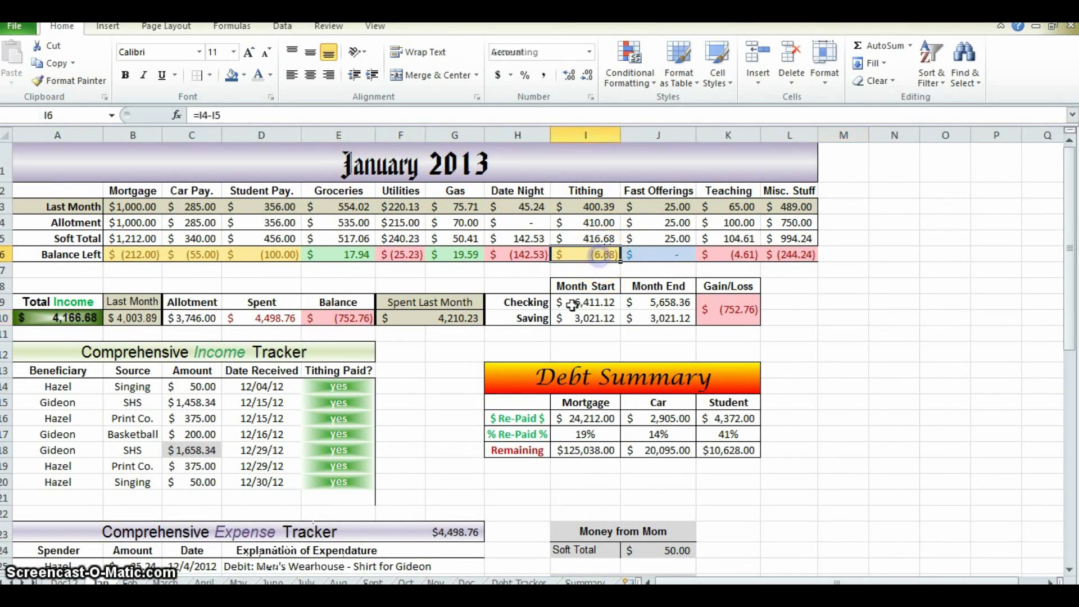
key("ctrl+Page_Down")
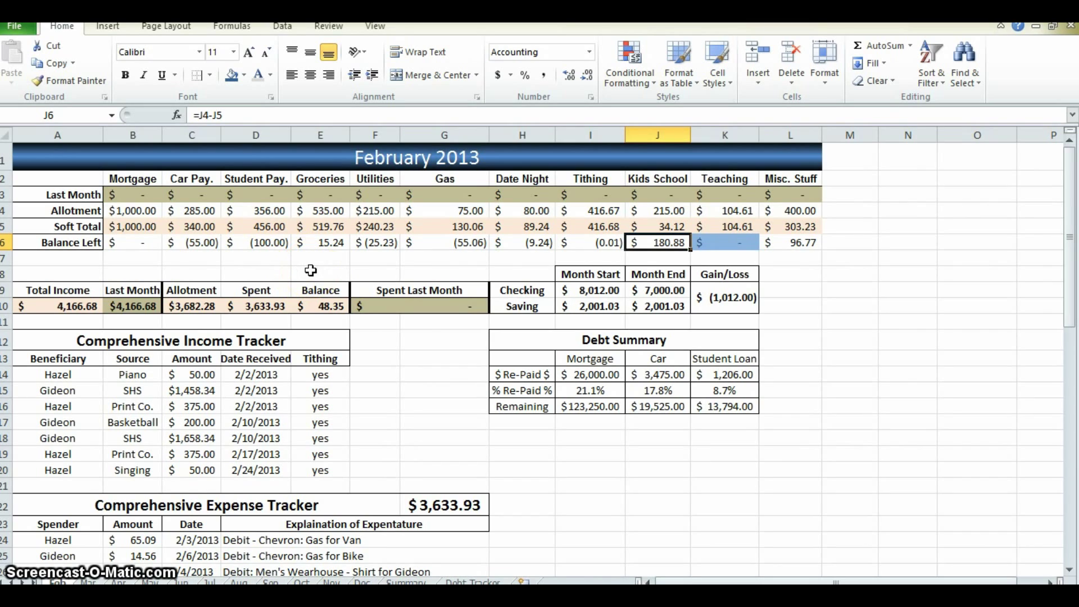
left_click(269, 242)
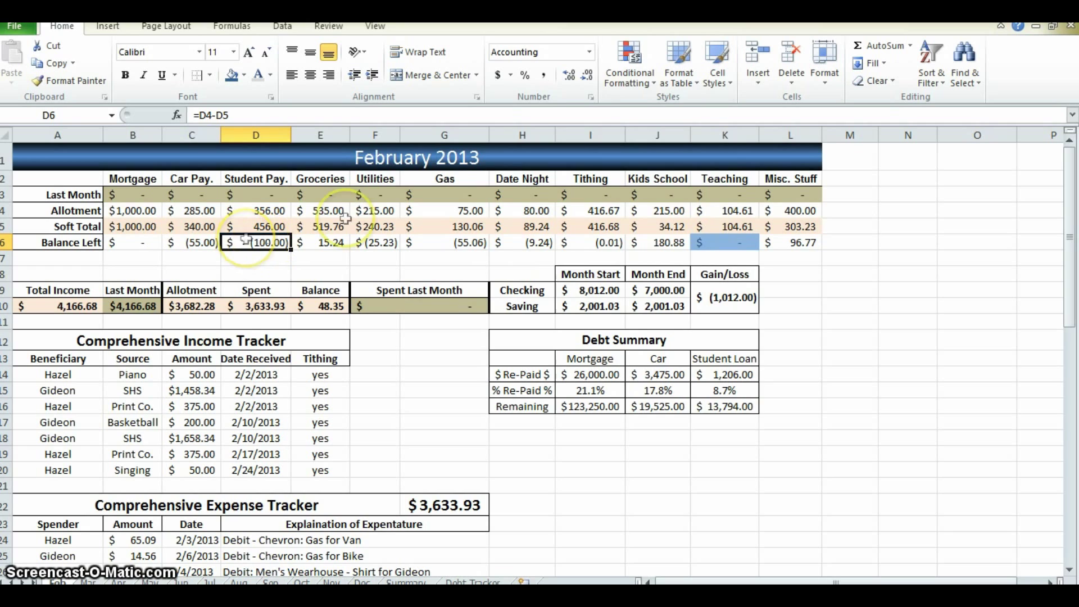
left_click(626, 80)
mouse_move(679, 108)
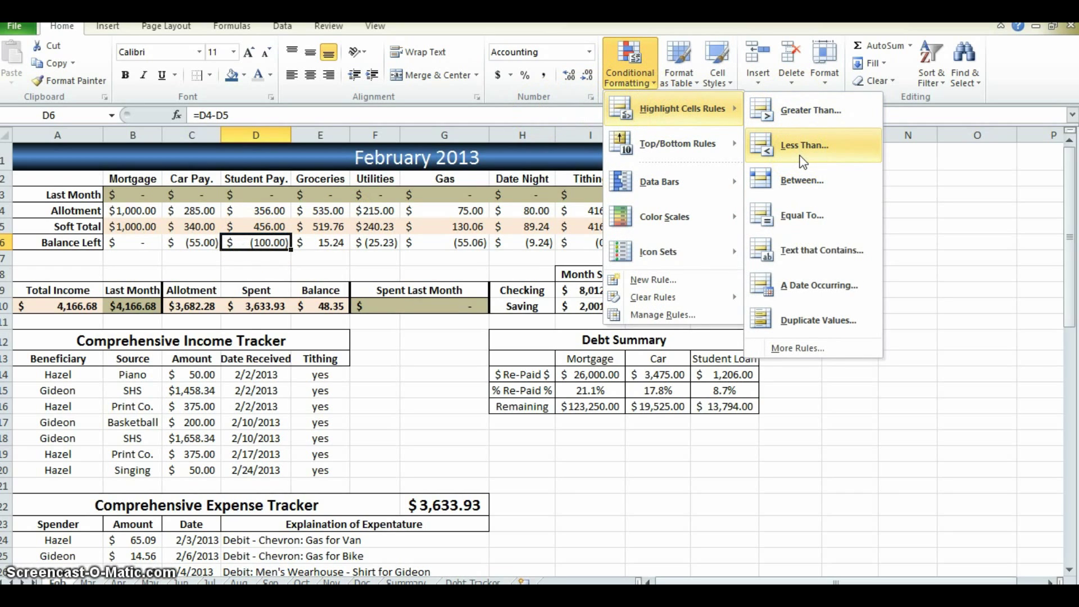
left_click(918, 197)
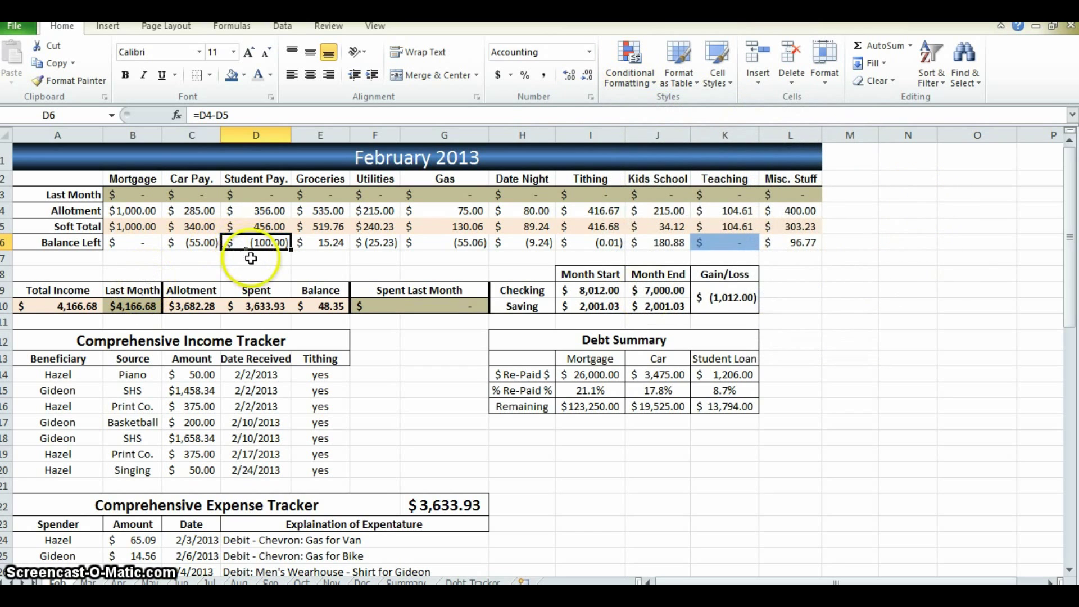
left_click(251, 258)
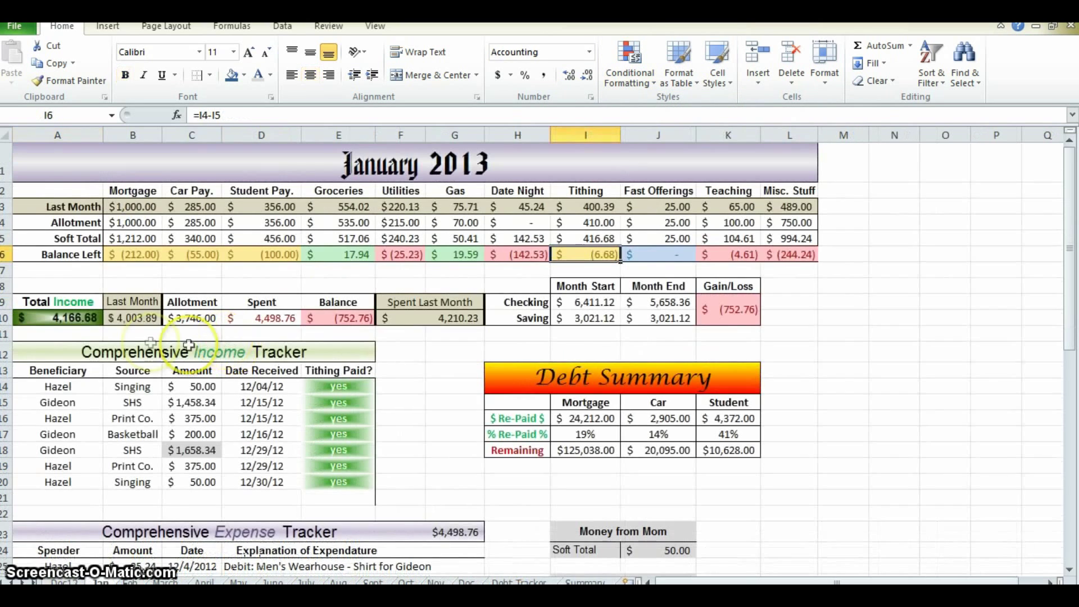
left_click(78, 320)
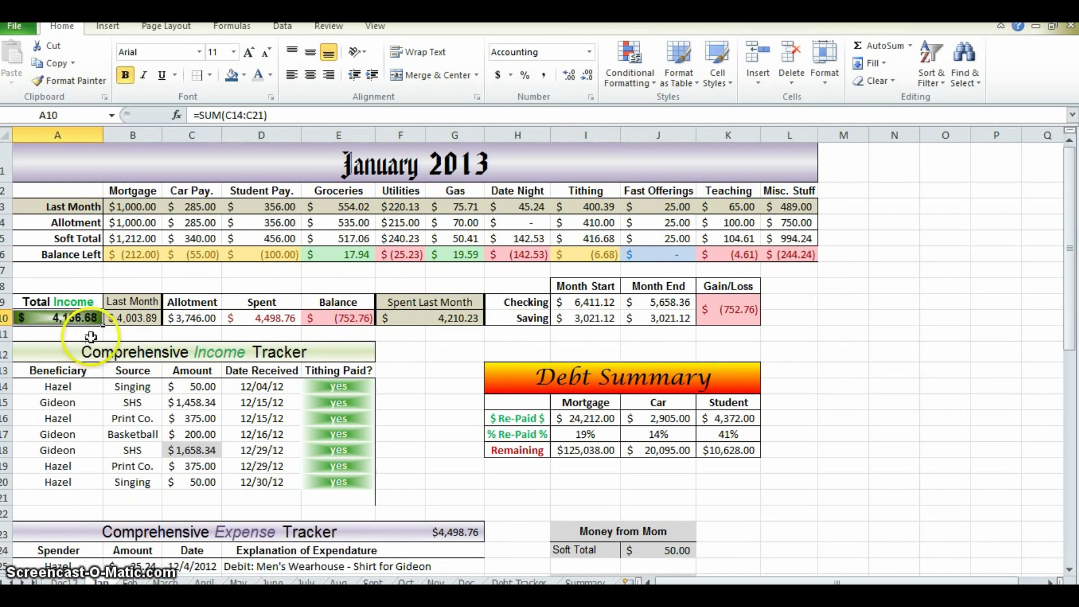
left_click(382, 171)
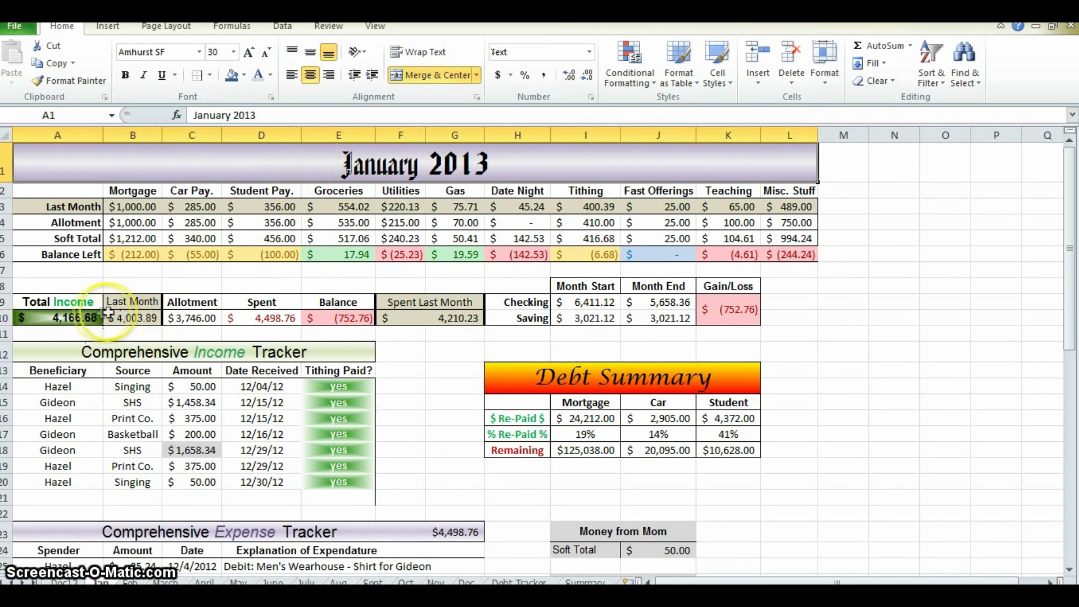
left_click(84, 316)
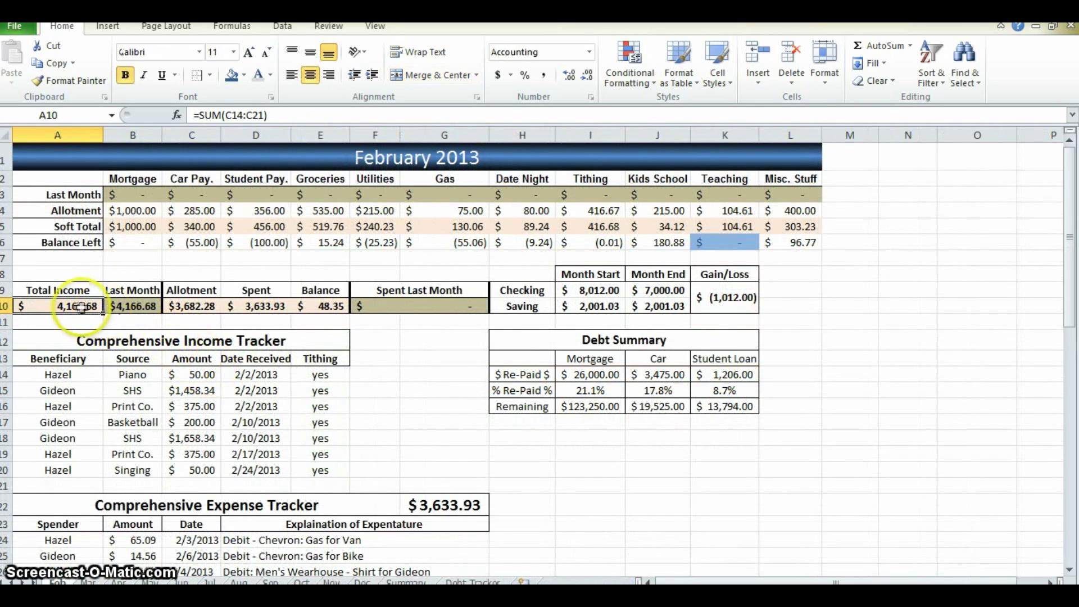
Step: Fill A10 with a From center gradient whose second colour is olive green
right_click(82, 307)
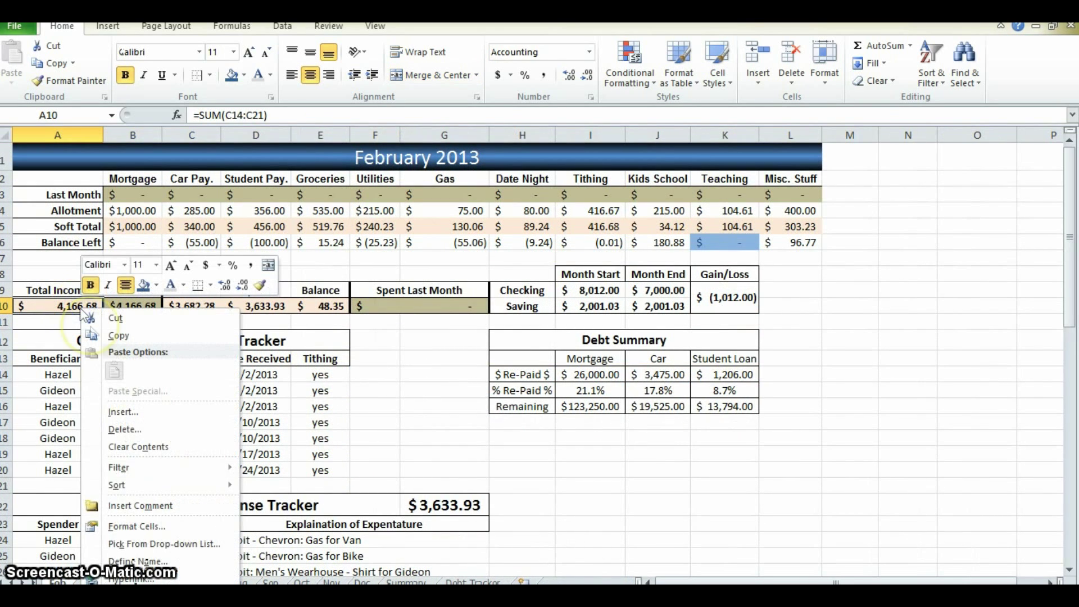
left_click(138, 526)
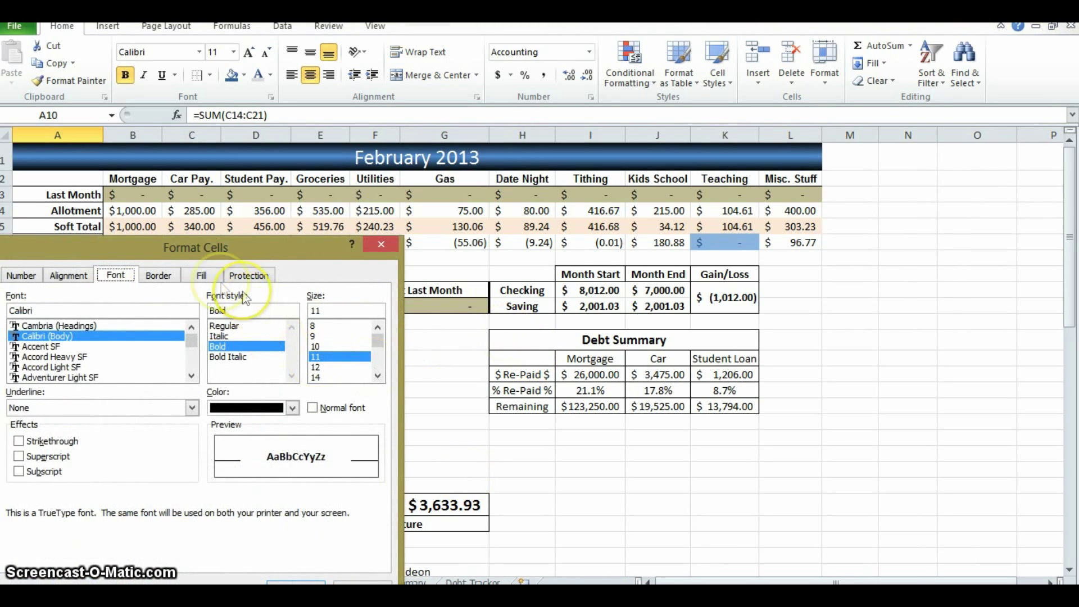
left_click(201, 275)
left_click(58, 468)
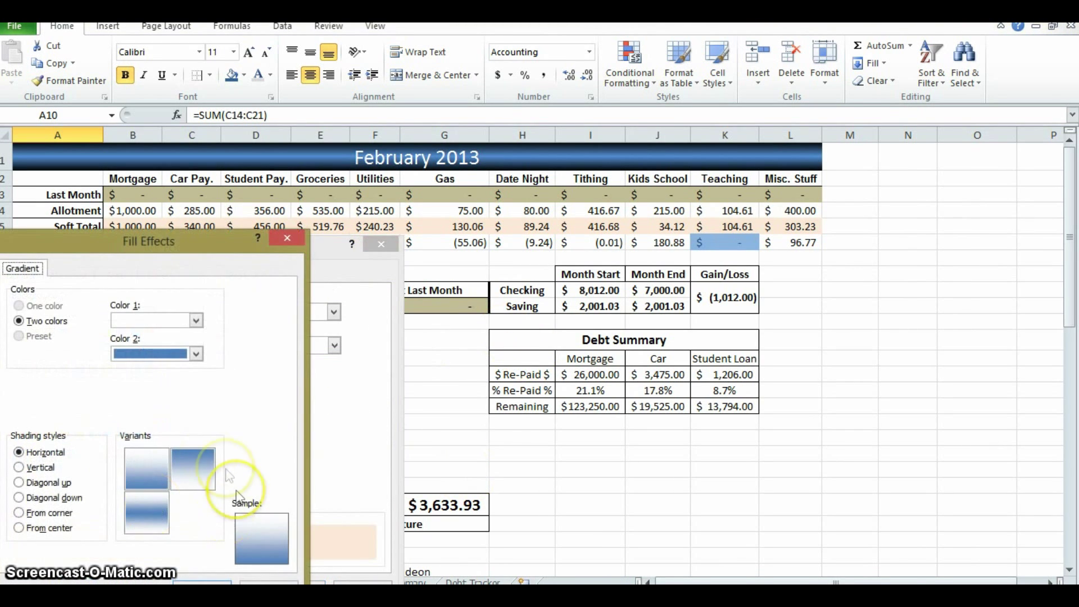
left_click_drag(179, 239, 235, 202)
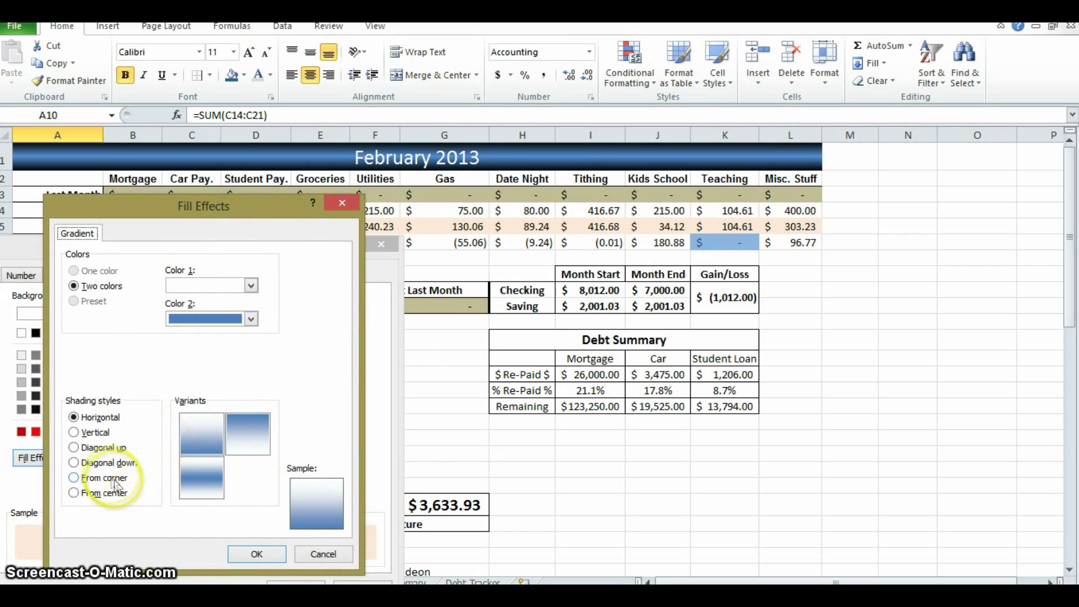
left_click(74, 493)
left_click(252, 319)
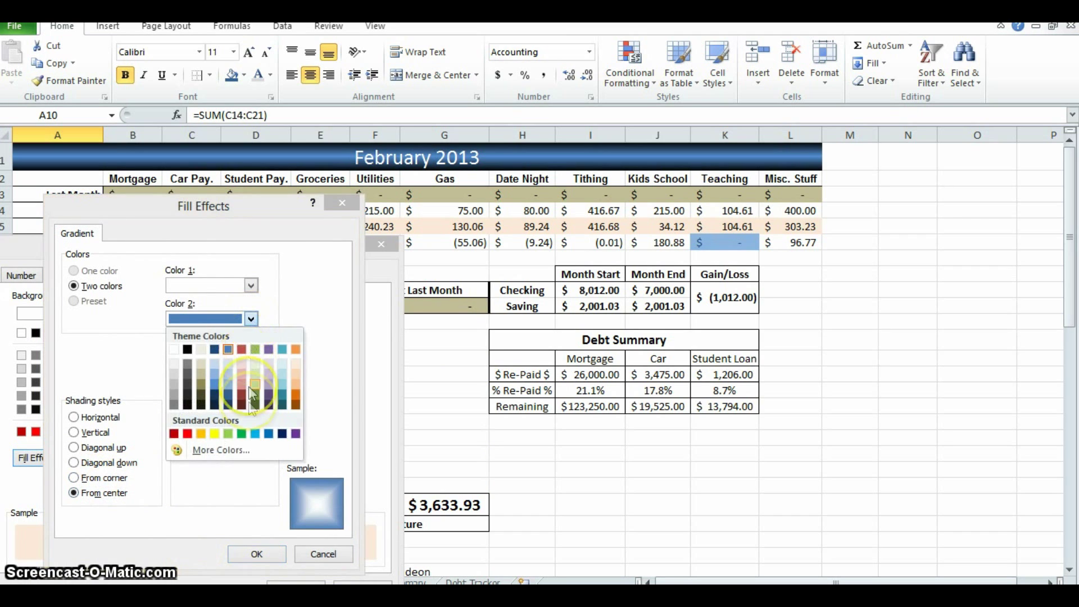
left_click(256, 405)
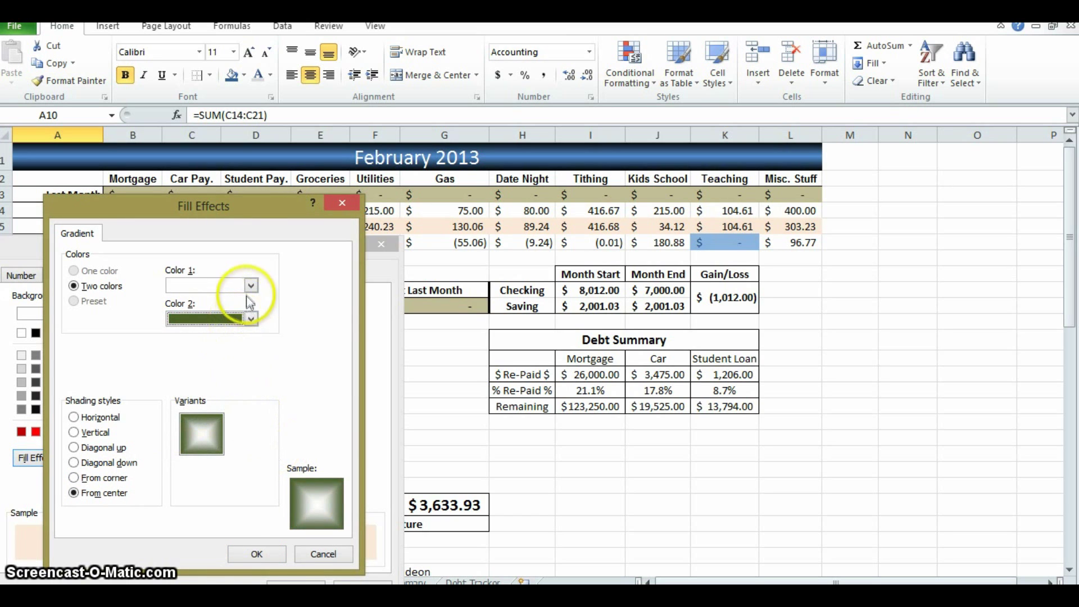
left_click(260, 555)
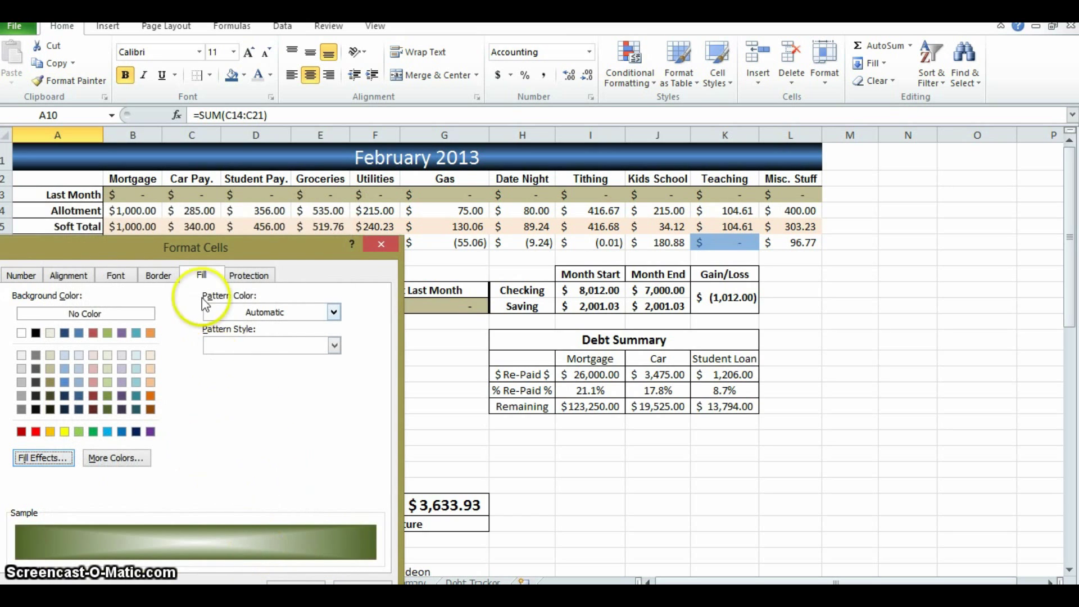
left_click_drag(259, 257, 281, 190)
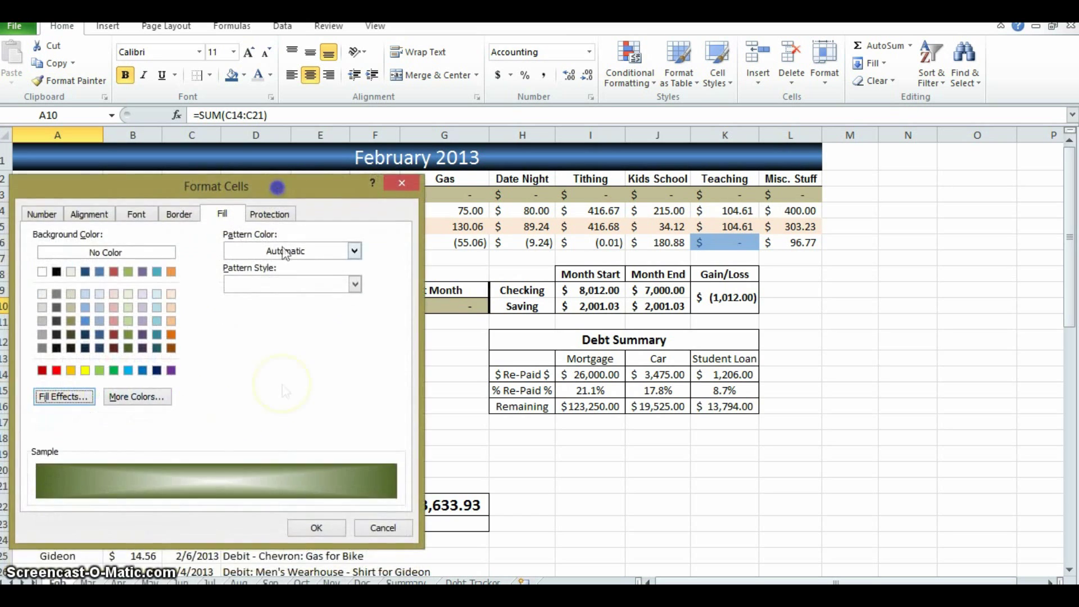
left_click(315, 525)
left_click(444, 422)
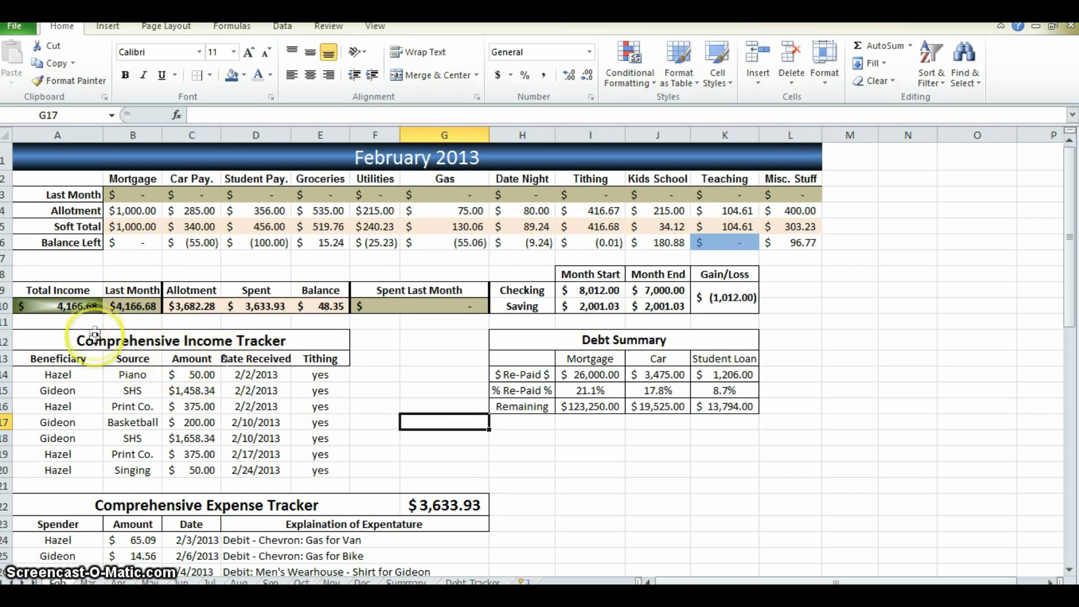
left_click(84, 310)
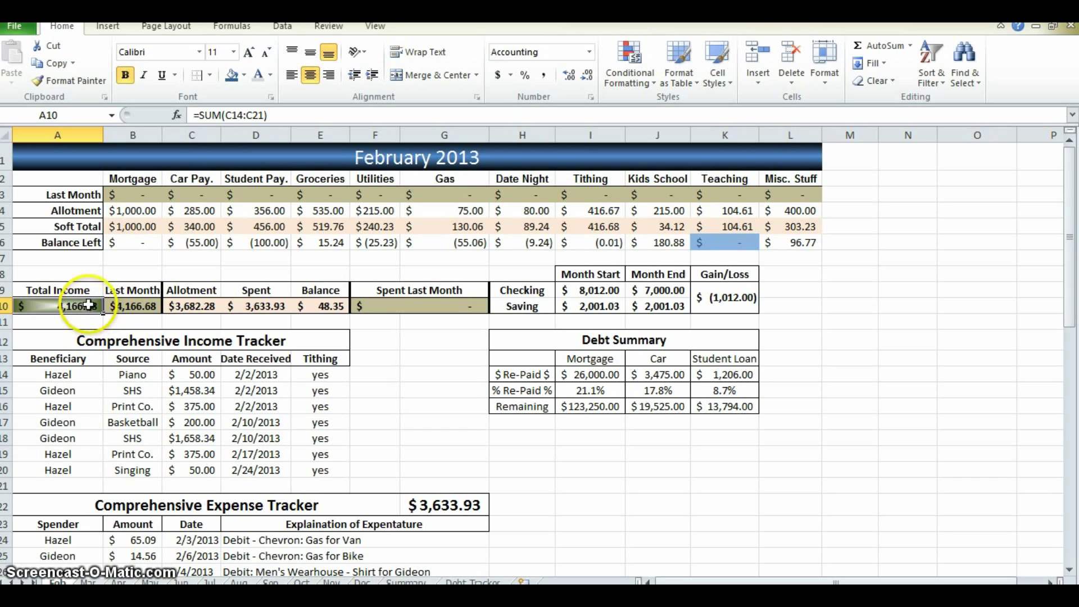
Step: Start a Less Than 4000 rule on Total Income with a custom format
left_click(632, 83)
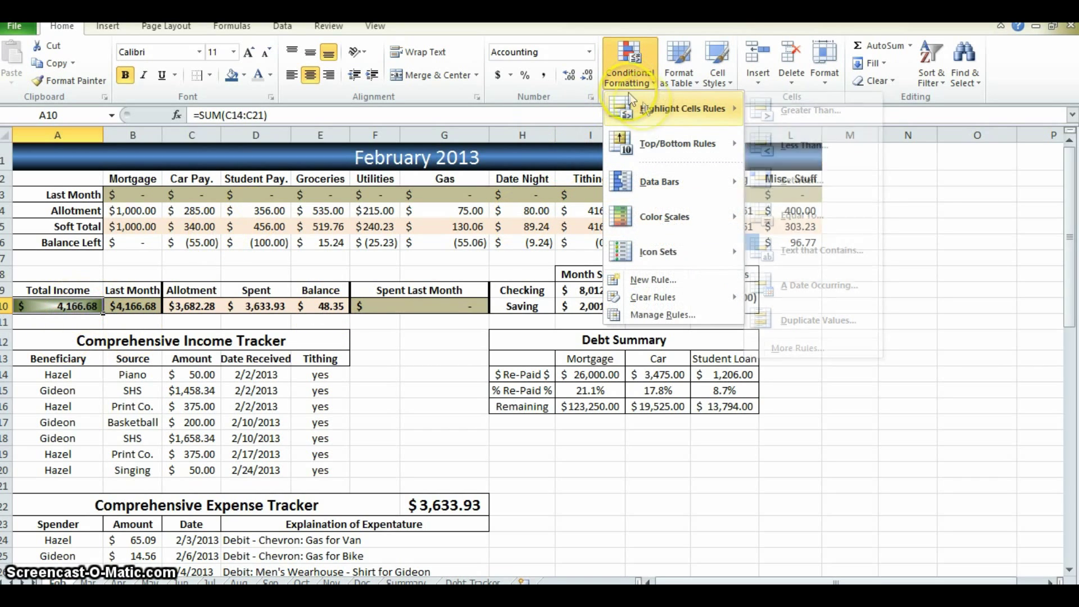
mouse_move(657, 112)
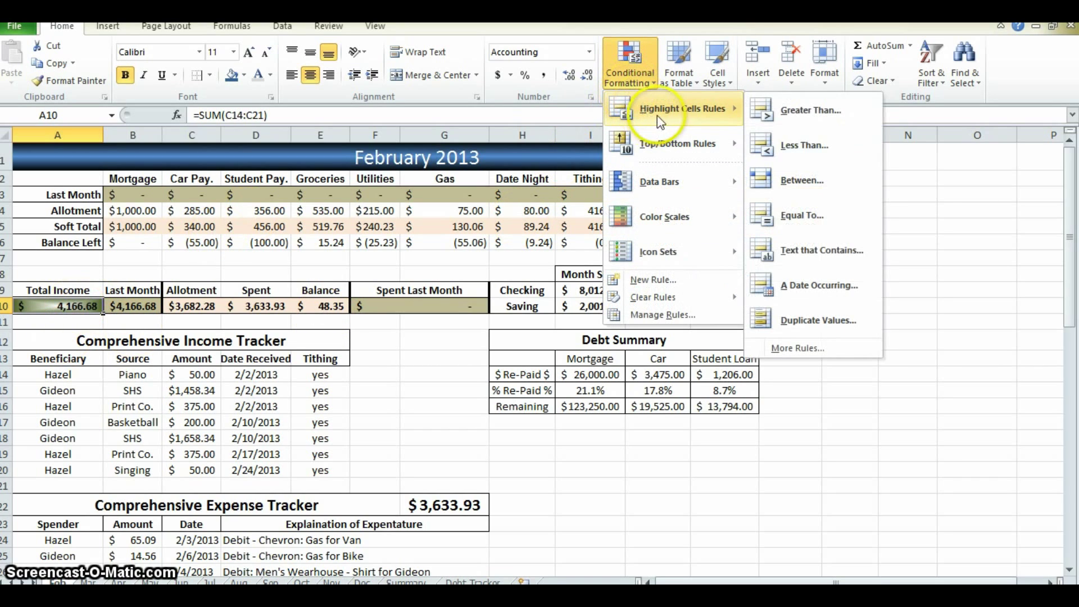
left_click(832, 149)
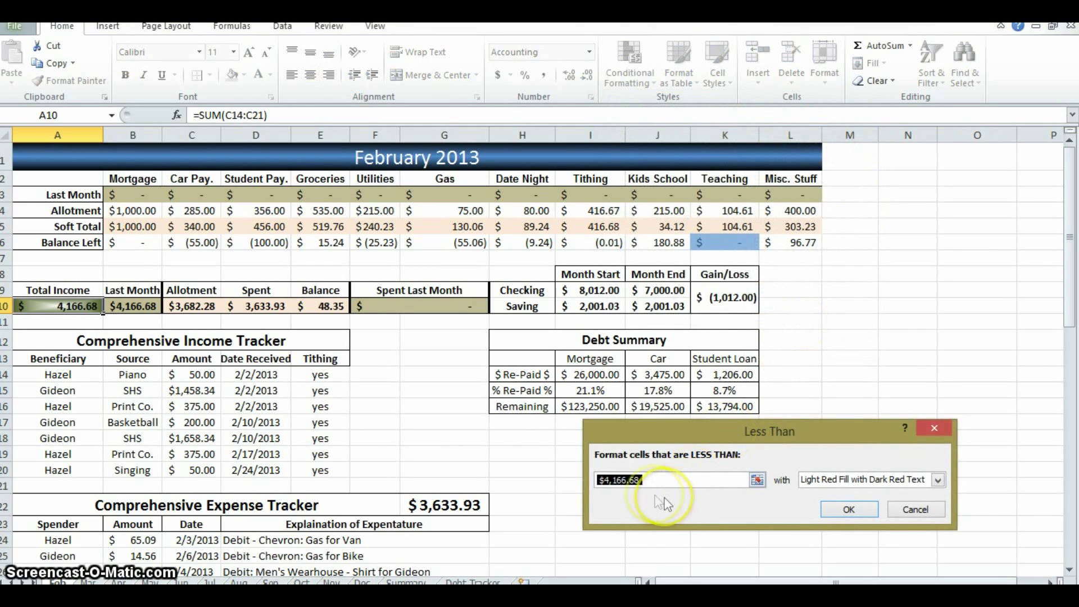
type("4000")
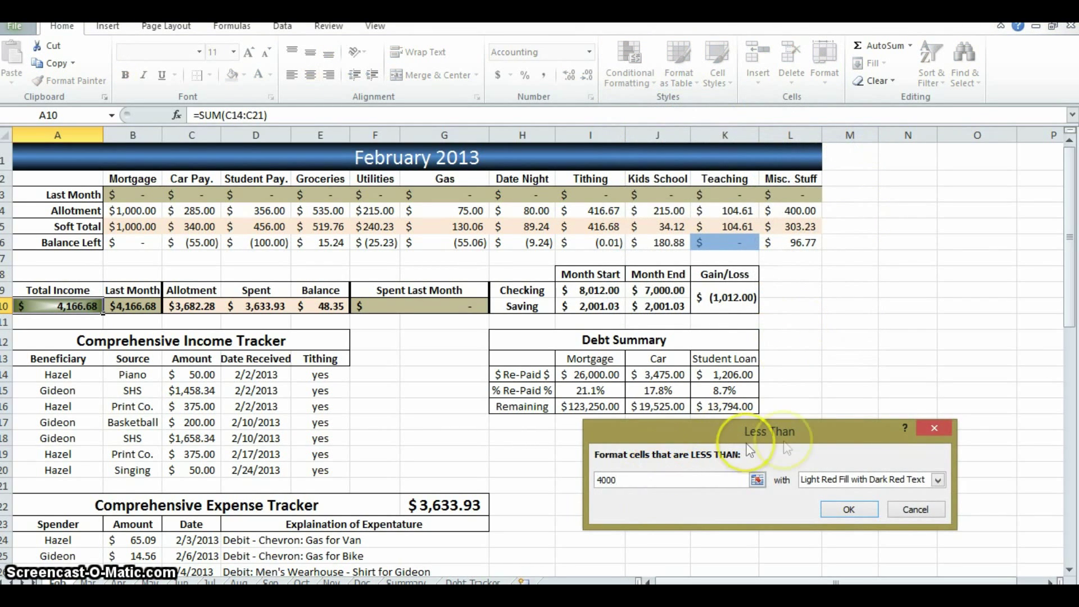
left_click(922, 481)
left_click(921, 481)
left_click(901, 488)
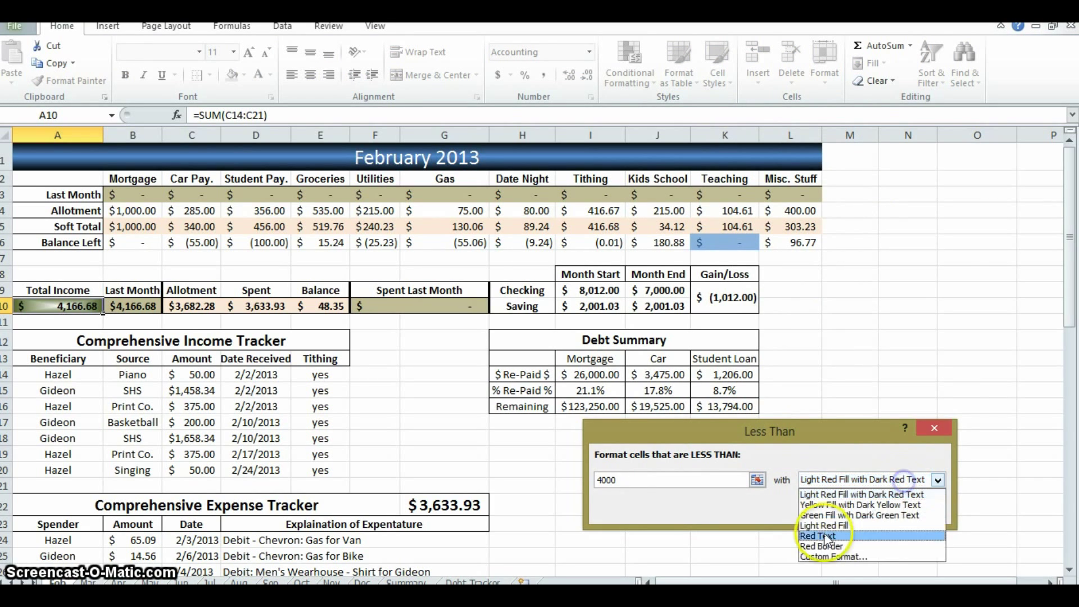
left_click(830, 558)
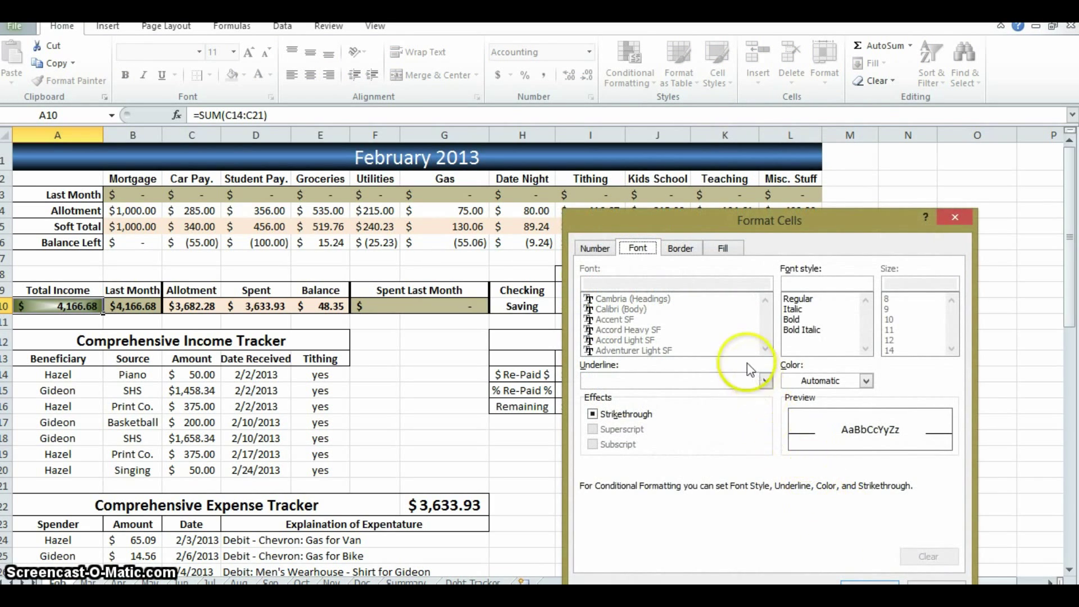
Step: Give the rule's format a black-to-dark-red diagonal gradient fill
left_click(723, 248)
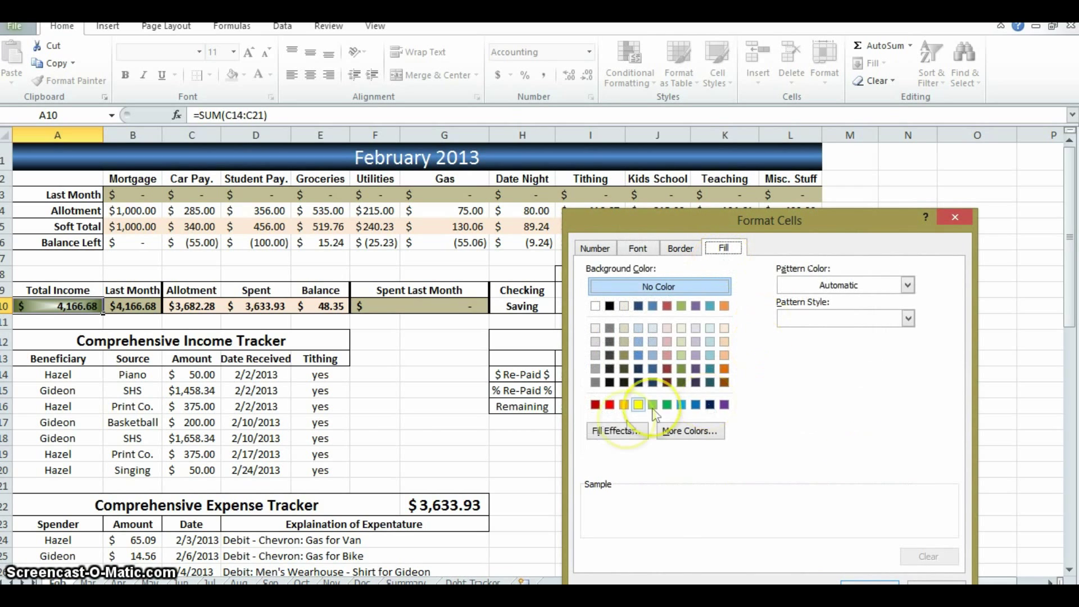
left_click(616, 431)
left_click(690, 484)
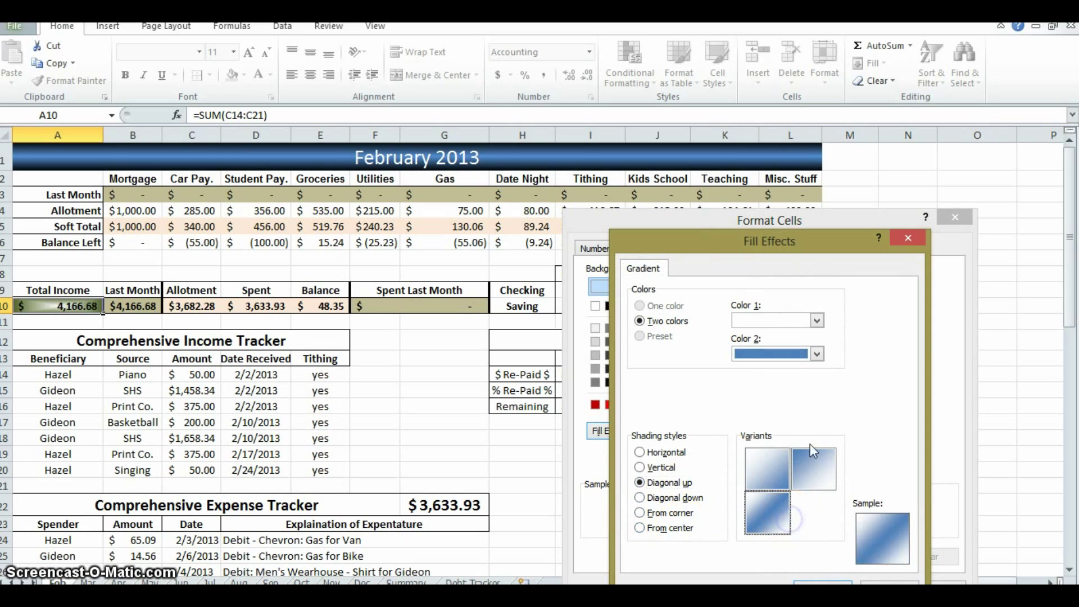
left_click(817, 353)
left_click(740, 469)
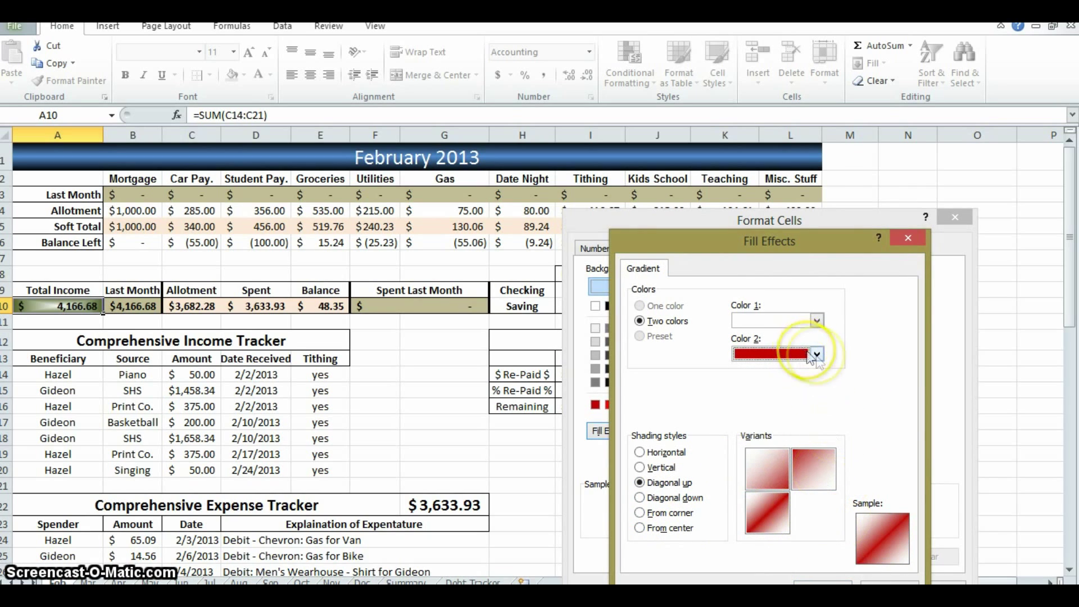
left_click_drag(804, 241, 826, 186)
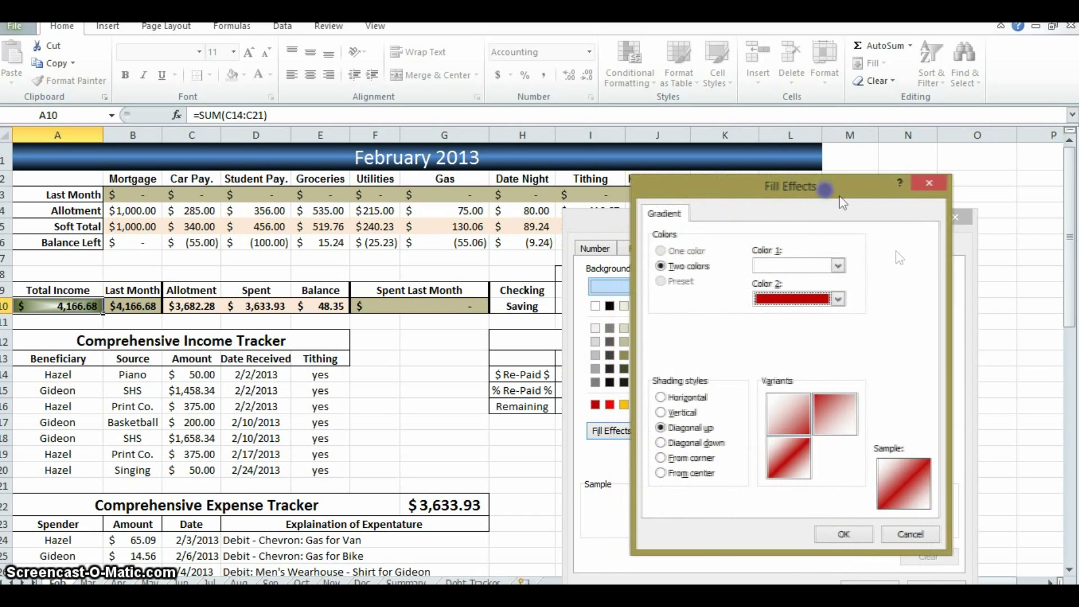
left_click(838, 265)
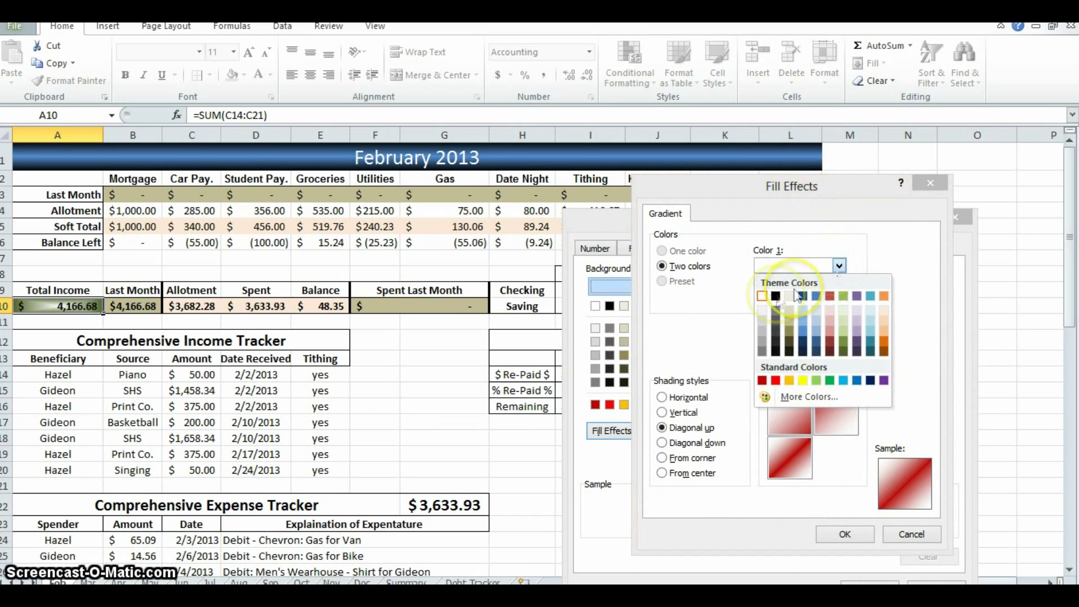
left_click(775, 296)
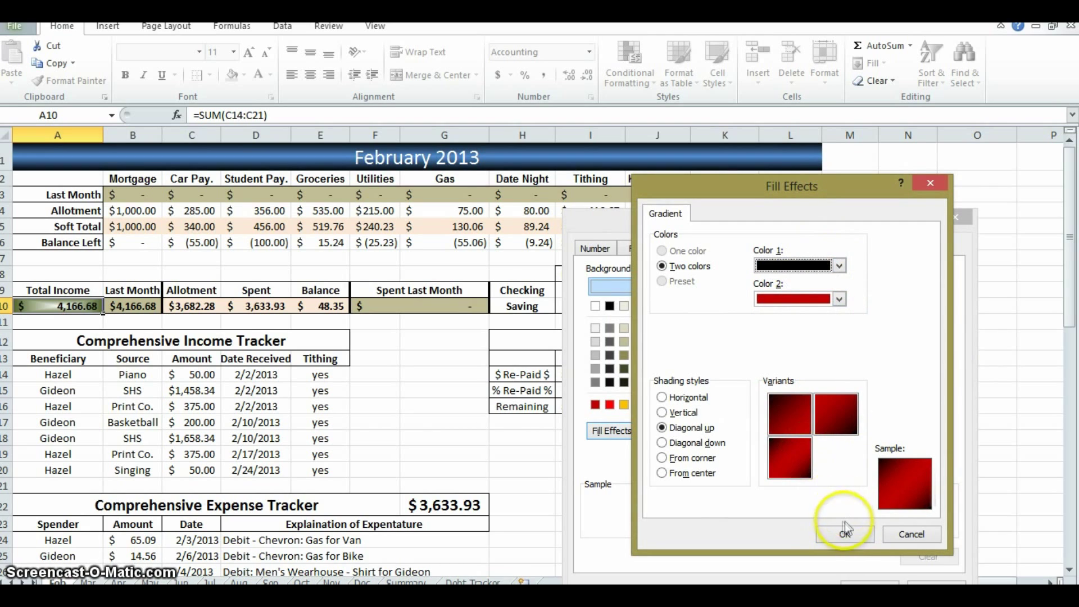
left_click(803, 456)
left_click(846, 533)
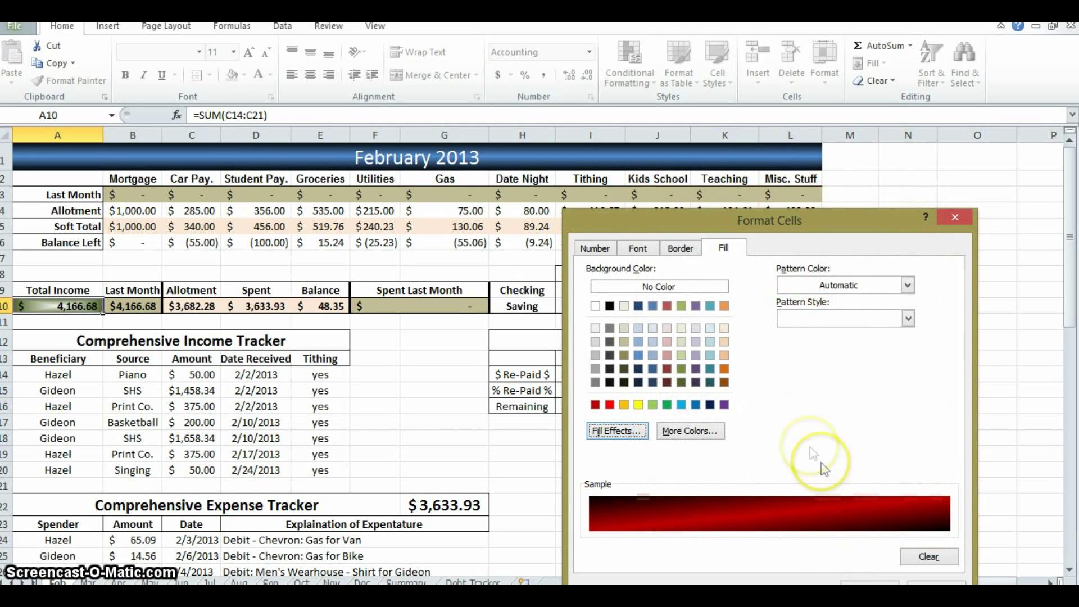
Step: Set the rule's font colour to white and apply the rule
left_click(640, 253)
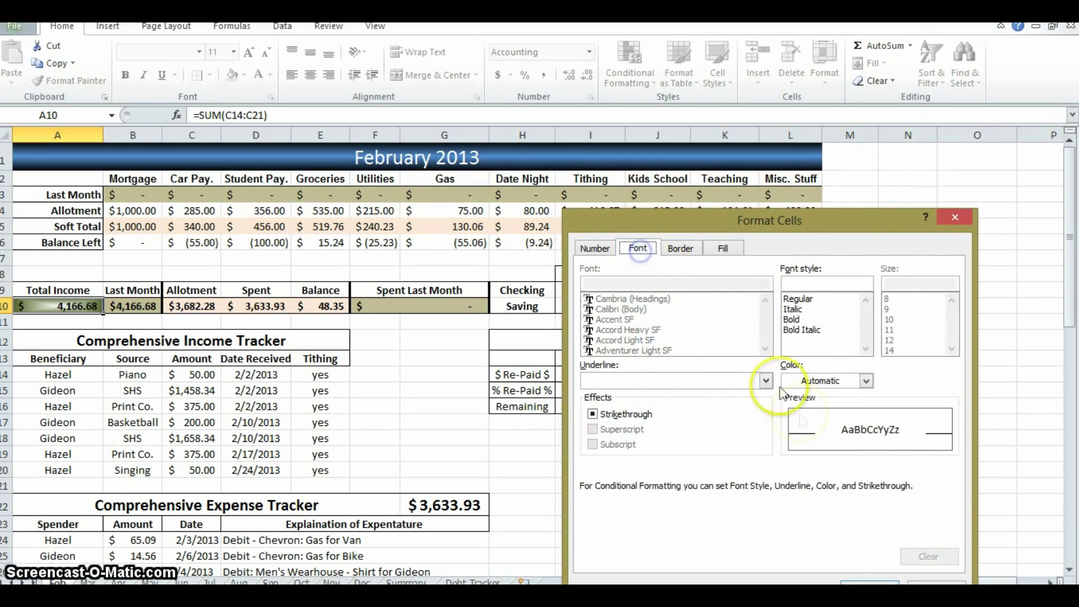
left_click(826, 381)
left_click(790, 430)
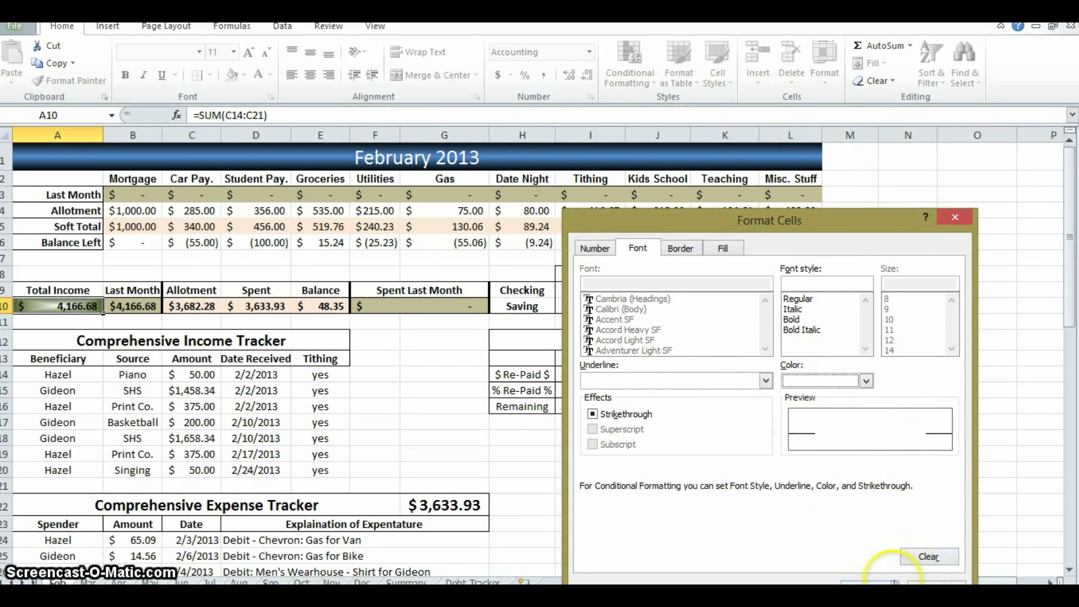
left_click(869, 582)
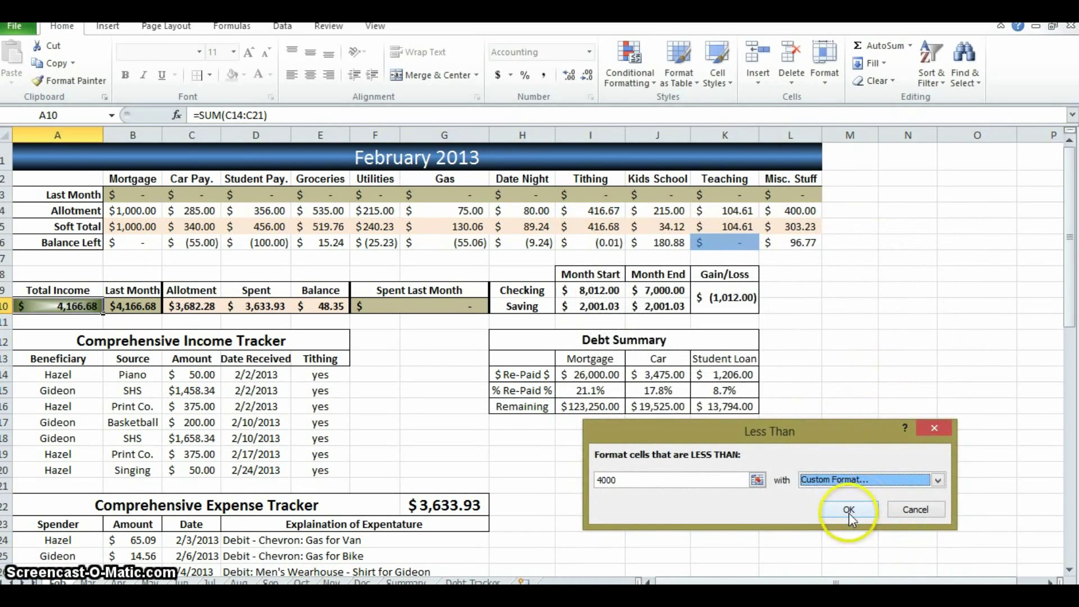
left_click(849, 514)
Step: Test the rule by entering 0 in C18, then undo to restore 1,658.34
left_click(81, 306)
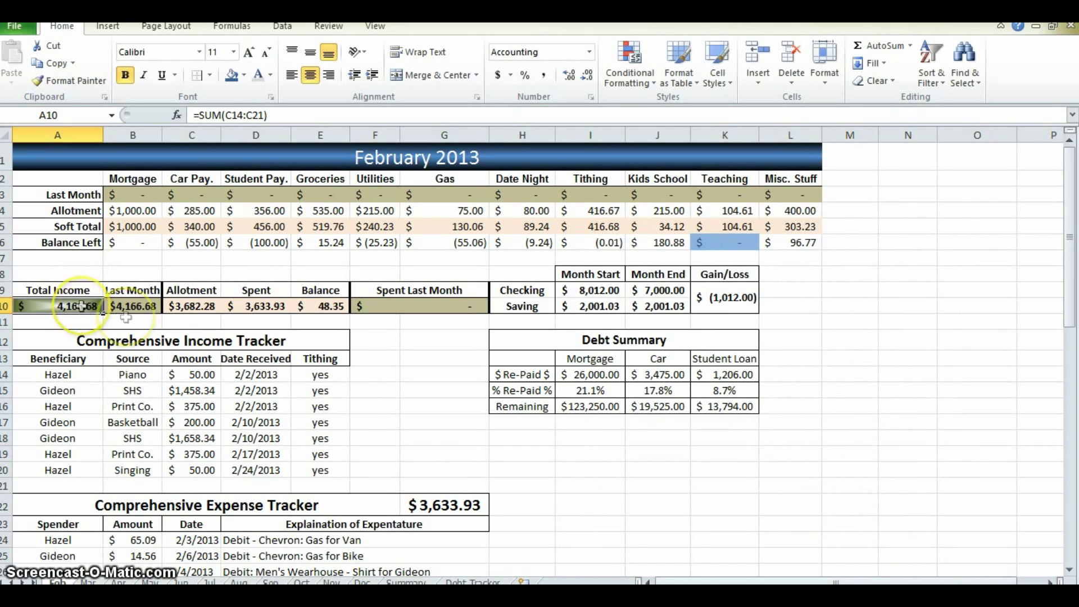
left_click(209, 442)
left_click(84, 305)
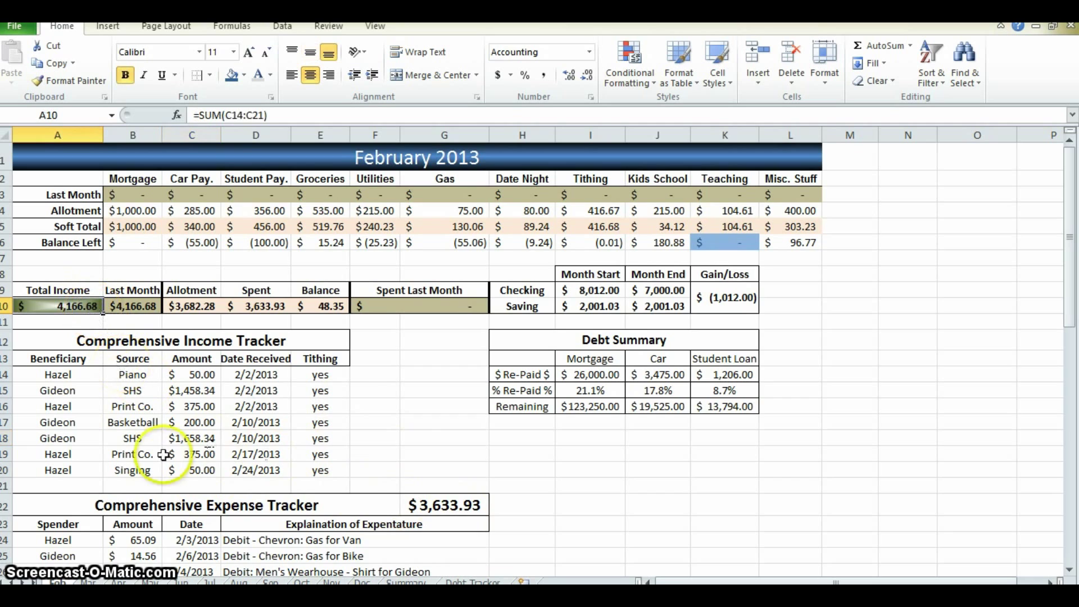
left_click(197, 439)
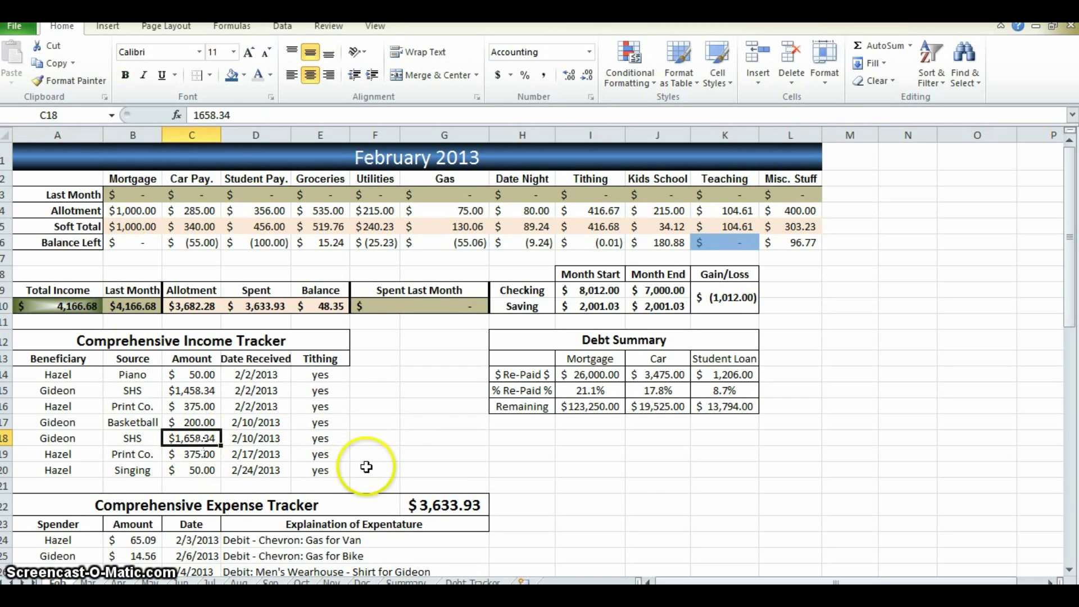
type("0")
key("Return")
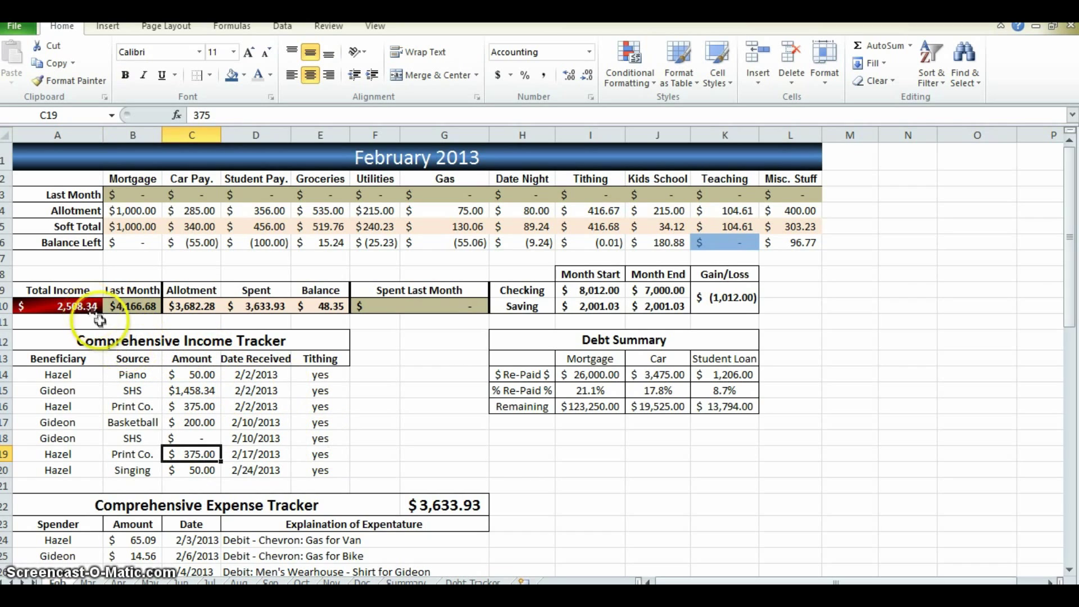
key("ctrl+z")
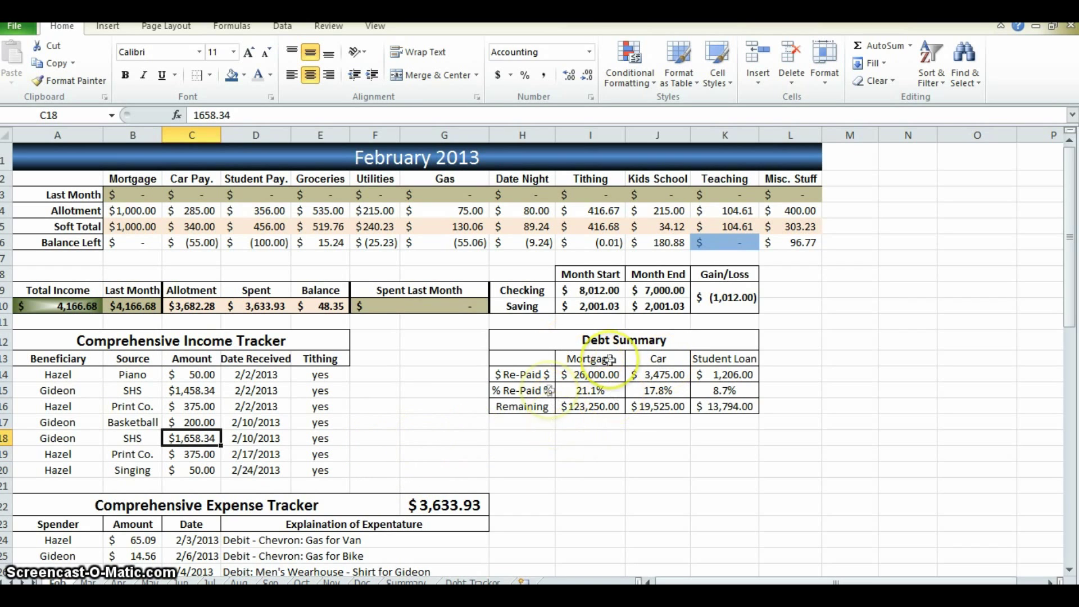
Step: Colour the $ Re-Paid $ and % Re-Paid % labels in H14:H15 green
left_click(537, 376)
key("ctrl+Page_Up")
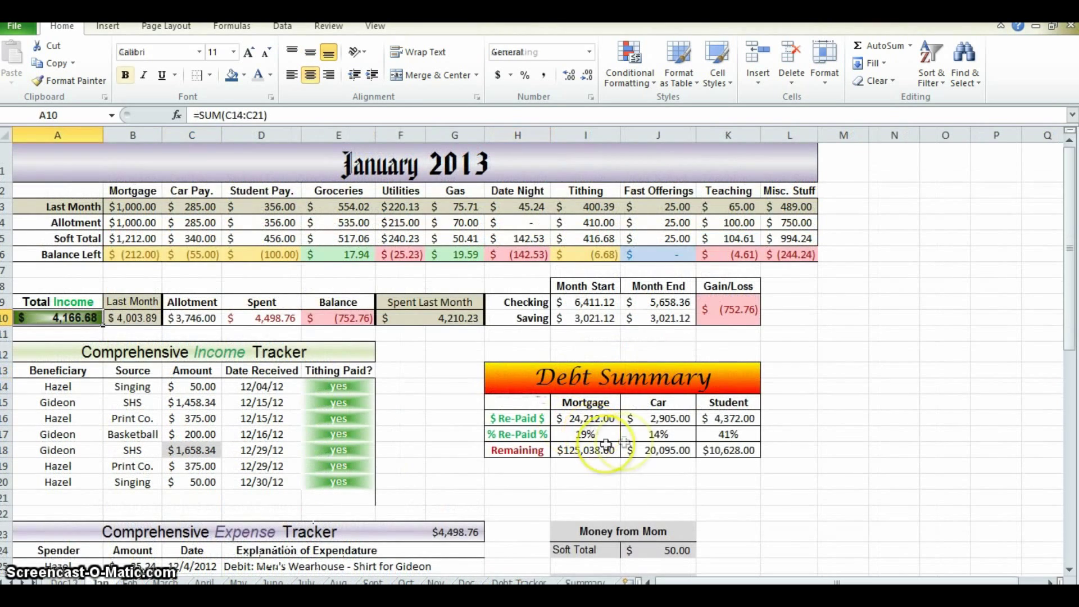
key("ctrl+Page_Down")
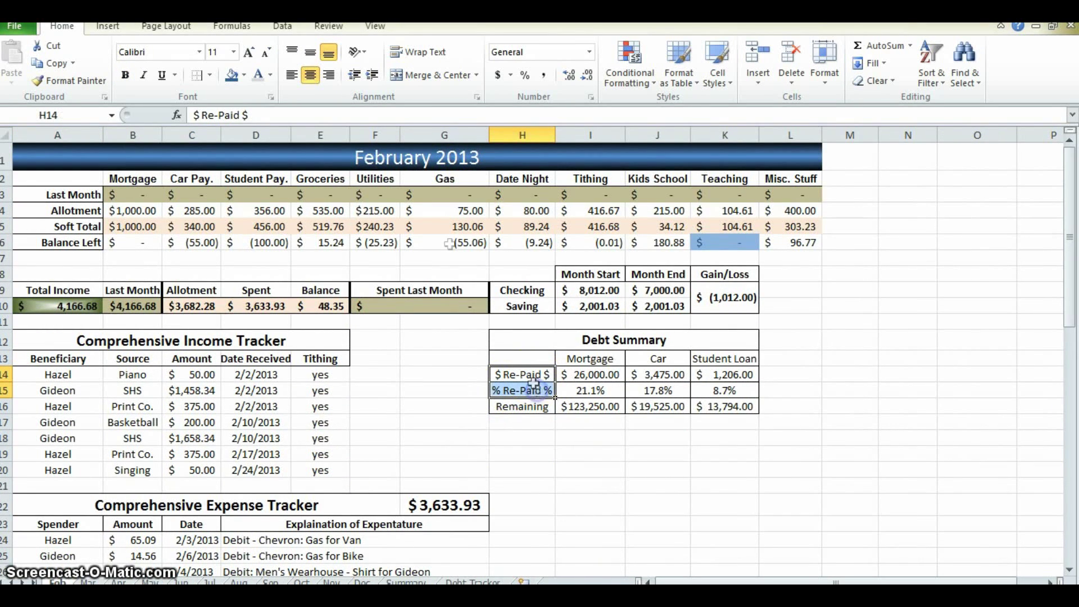
left_click(271, 75)
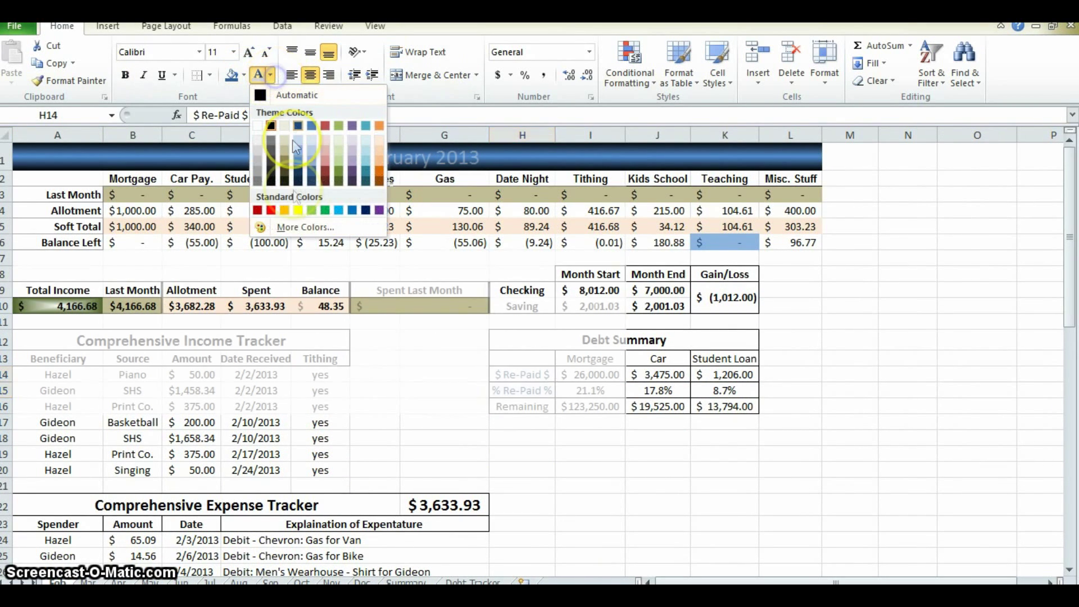
left_click(325, 210)
left_click(522, 437)
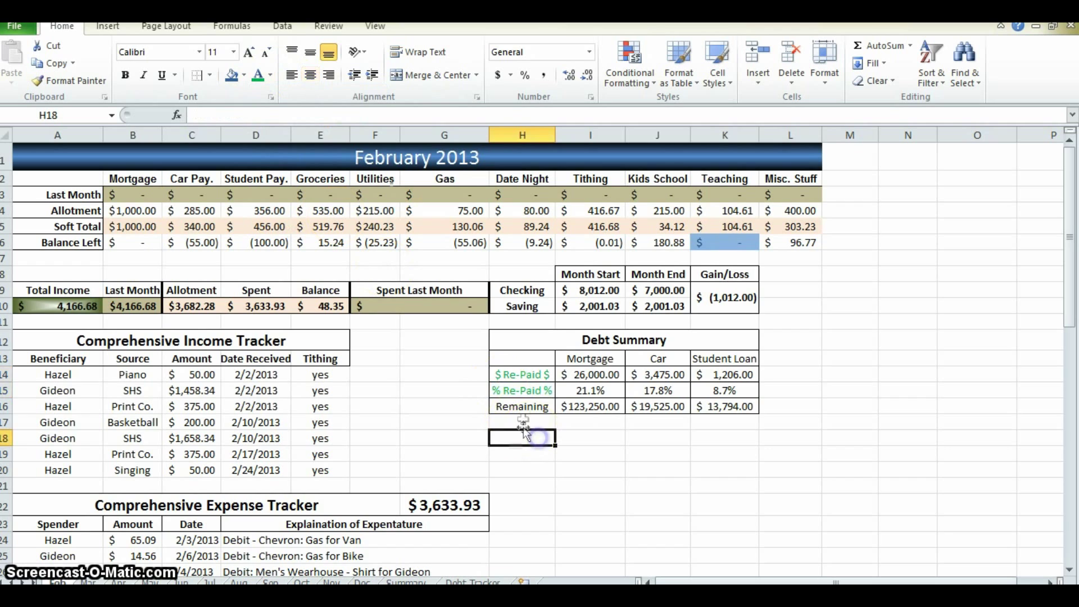
left_click_drag(522, 375, 522, 389)
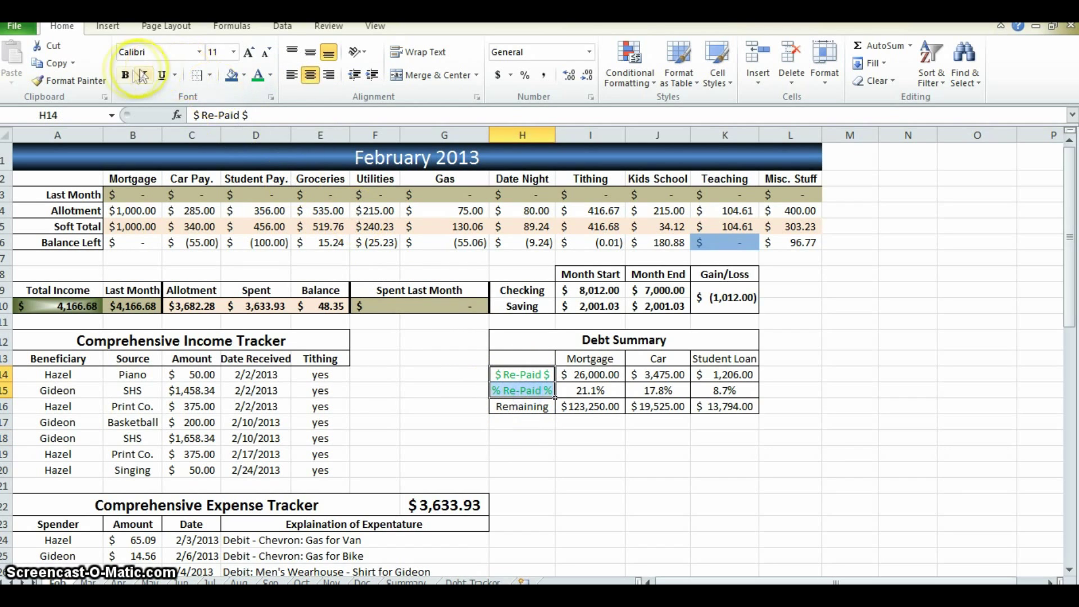
left_click(508, 423)
Step: Colour the Remaining label in H16 red
left_click(542, 406)
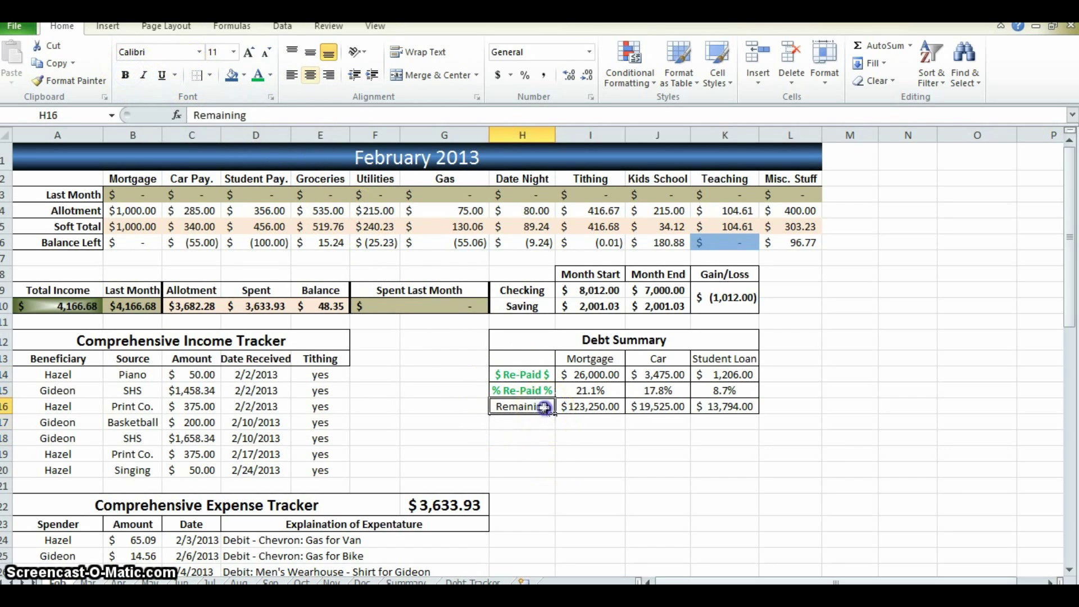
left_click(271, 75)
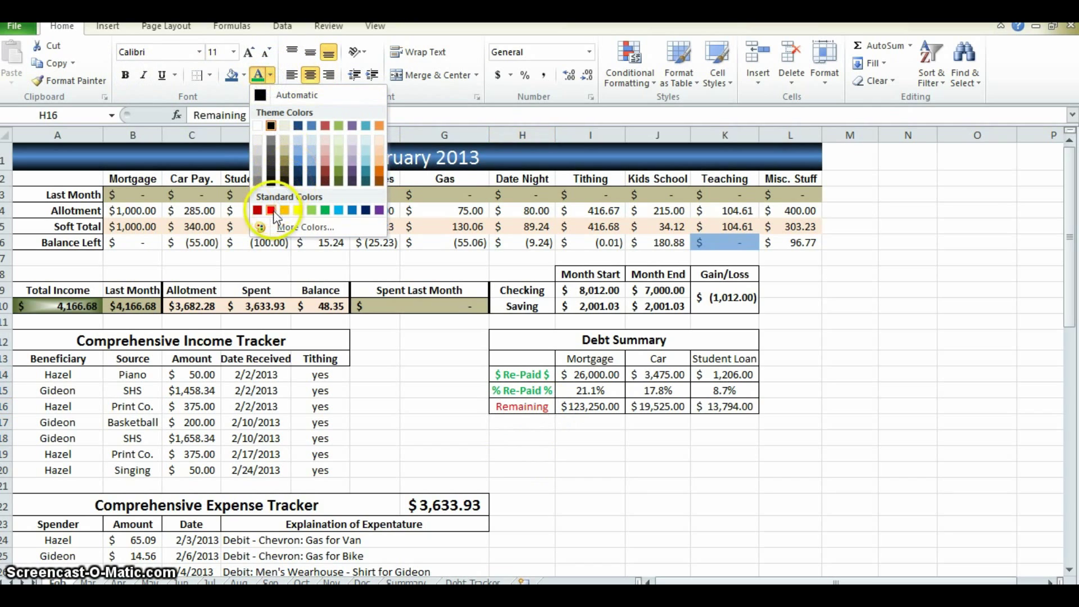
left_click(282, 210)
left_click(600, 487)
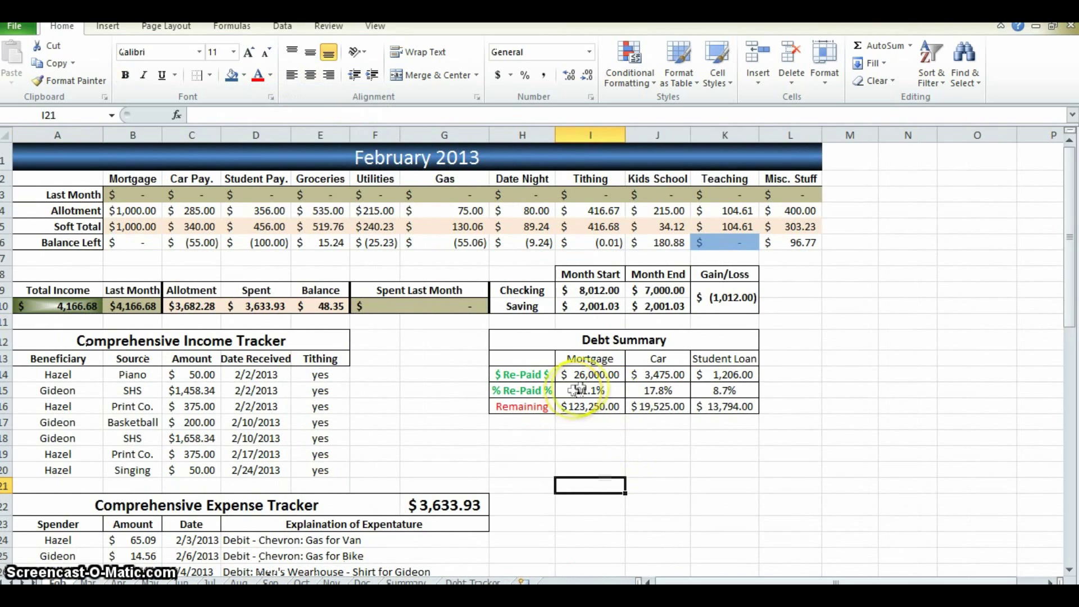
Step: Check the Re-Paid % values, ending on the Mortgage 21.1% cell
mouse_move(590, 390)
left_mouse_down()
mouse_move(725, 390)
mouse_move(590, 406)
left_mouse_up()
left_click(713, 483)
left_click(596, 485)
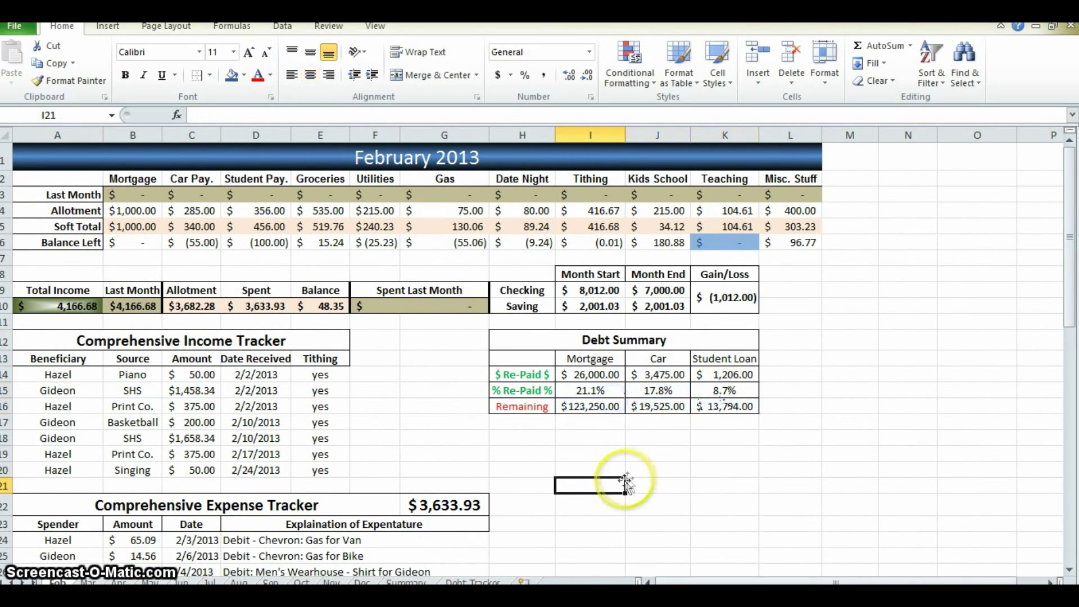
left_click(617, 391)
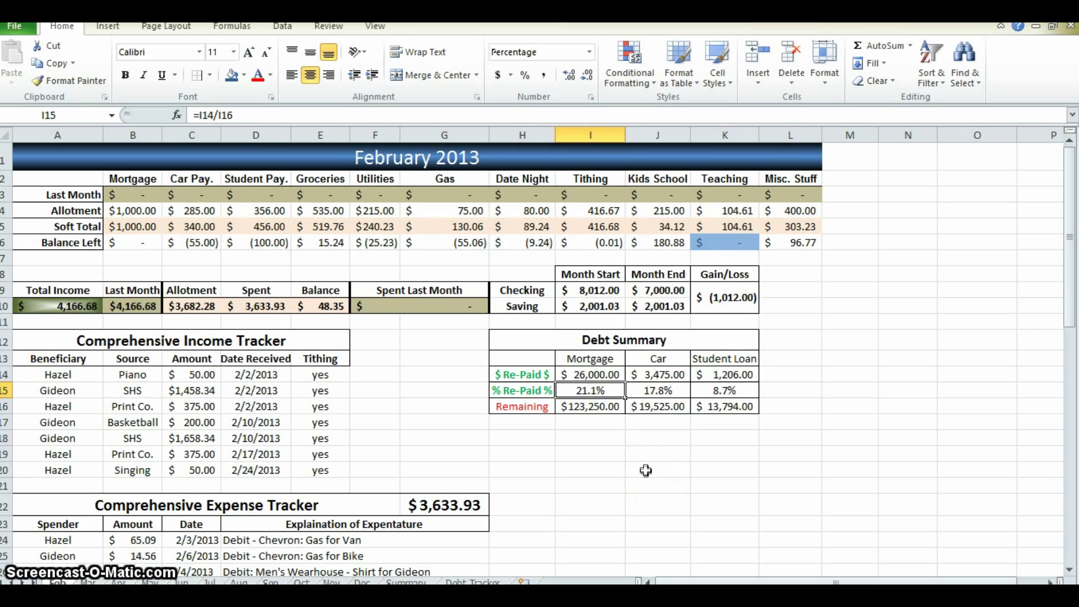
Step: Add a Greater Than 20% rule to I15 with Light Red Fill and Dark Red Text, showing 21.1% highlighted
left_click(648, 93)
mouse_move(690, 113)
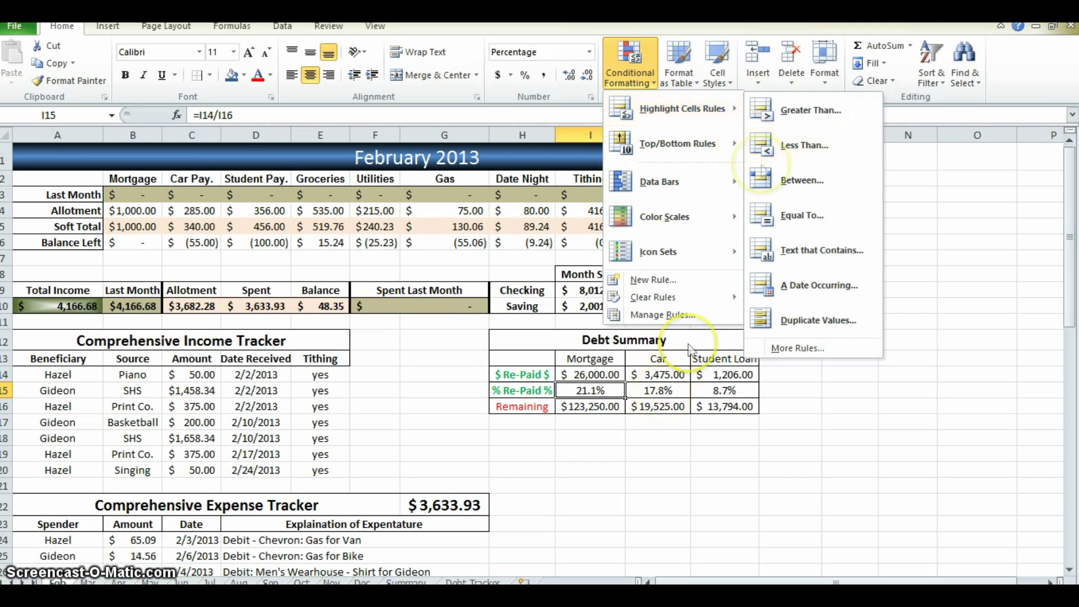
left_click(812, 111)
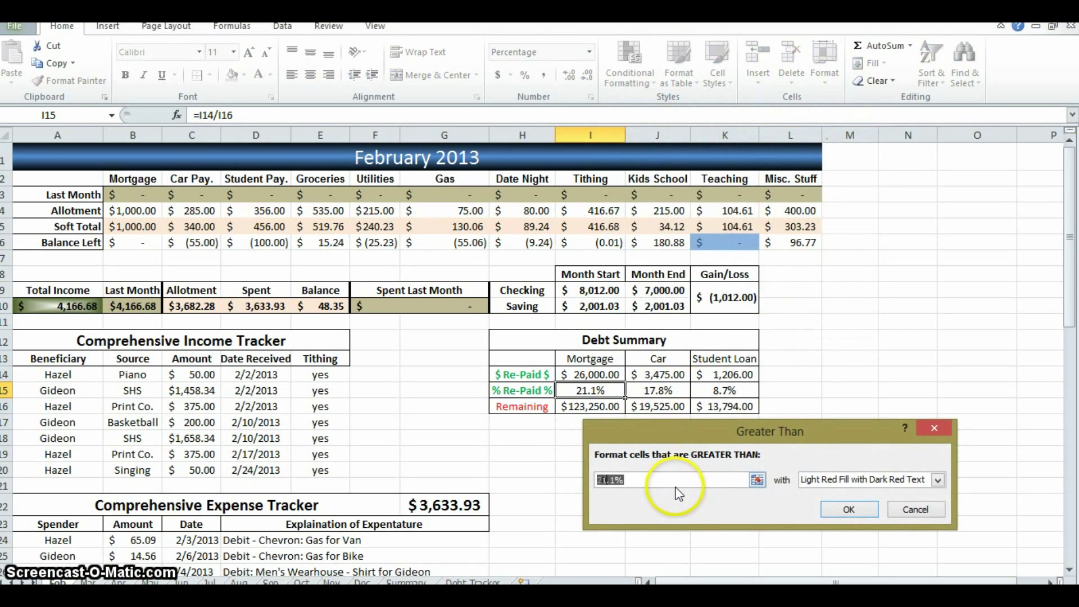
type("20")
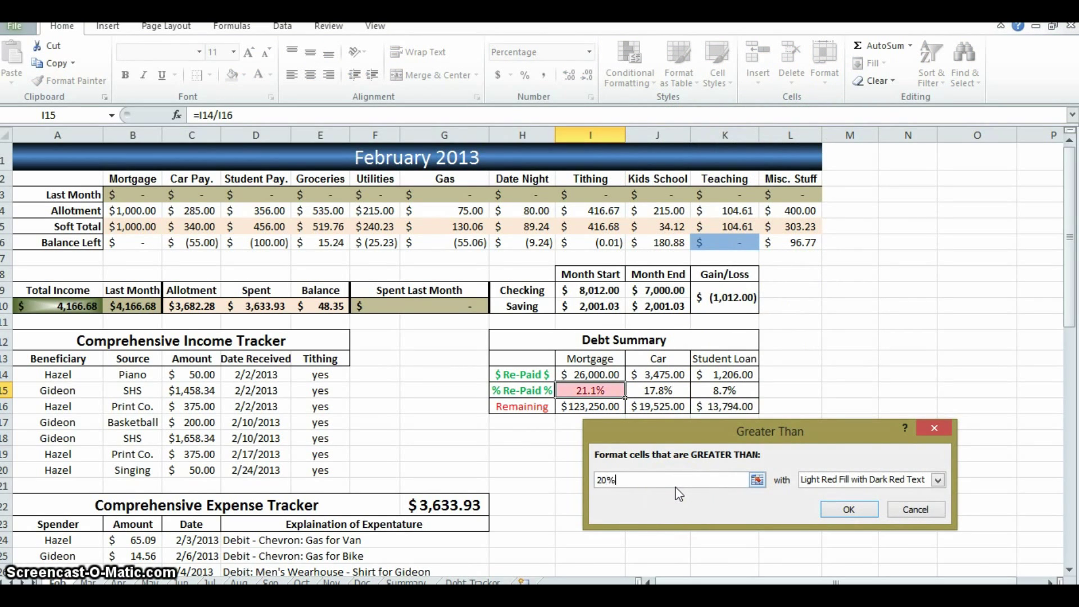
left_click(823, 492)
left_click(873, 483)
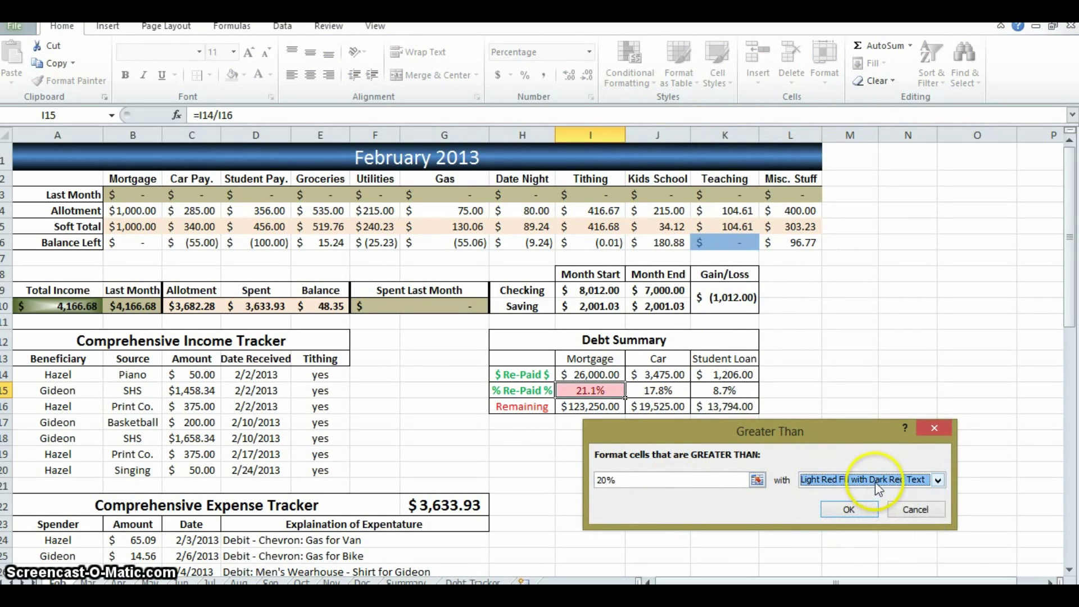
left_click(848, 510)
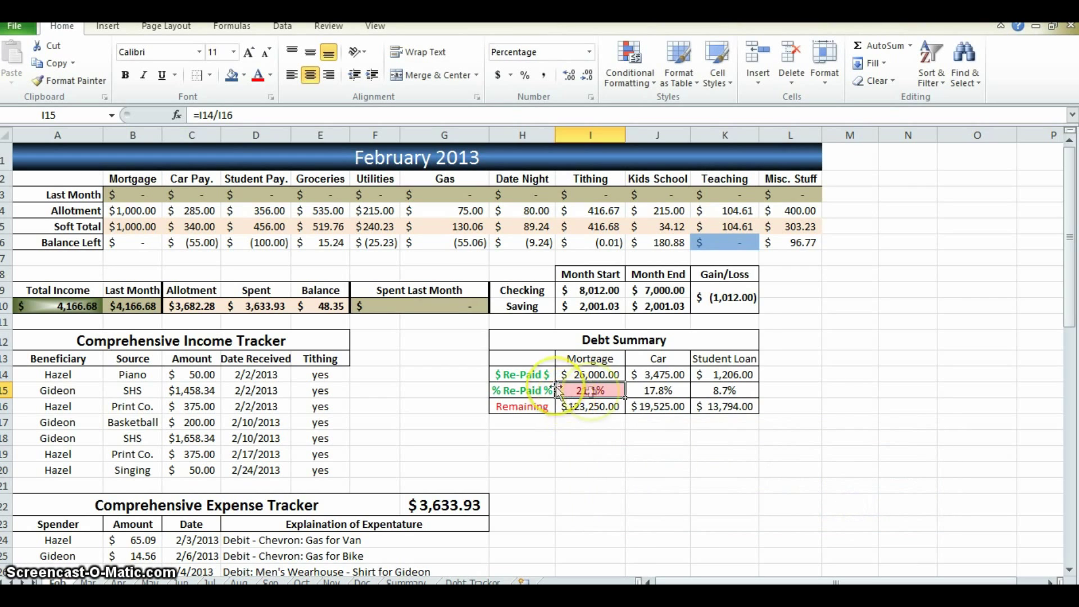
left_click(588, 438)
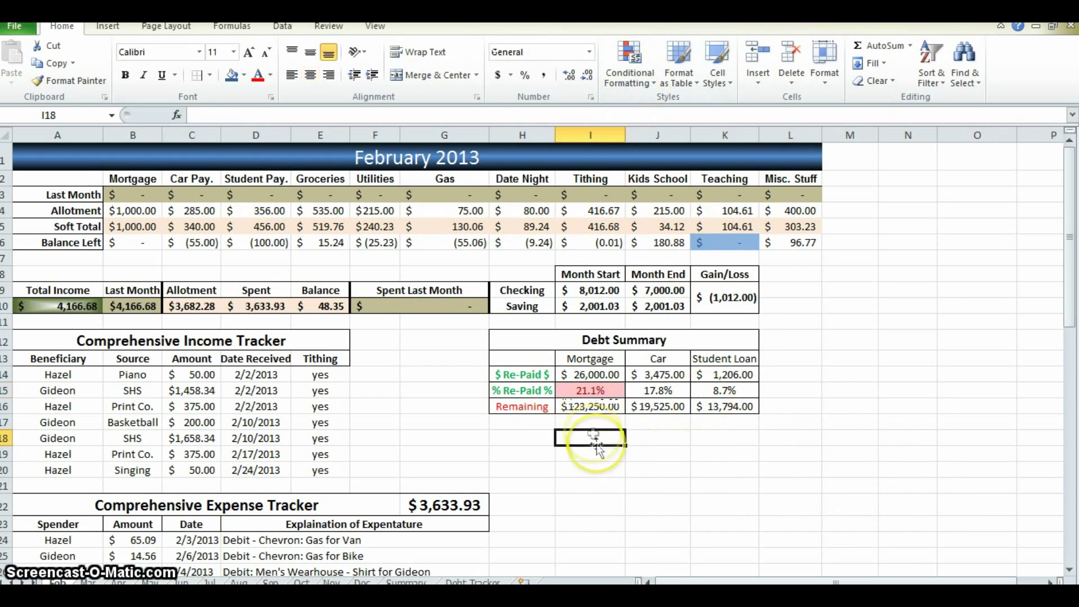
left_click(595, 390)
left_click(595, 396)
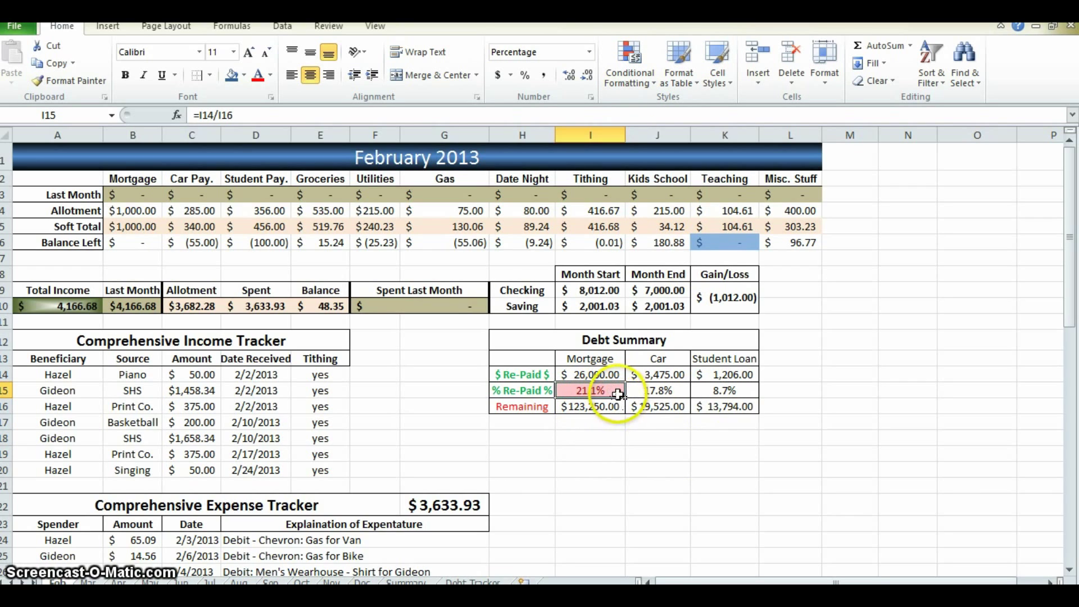
Step: Open I15's greater-than-0.2 rule for editing from the conditional formatting Rules Manager
left_click(651, 85)
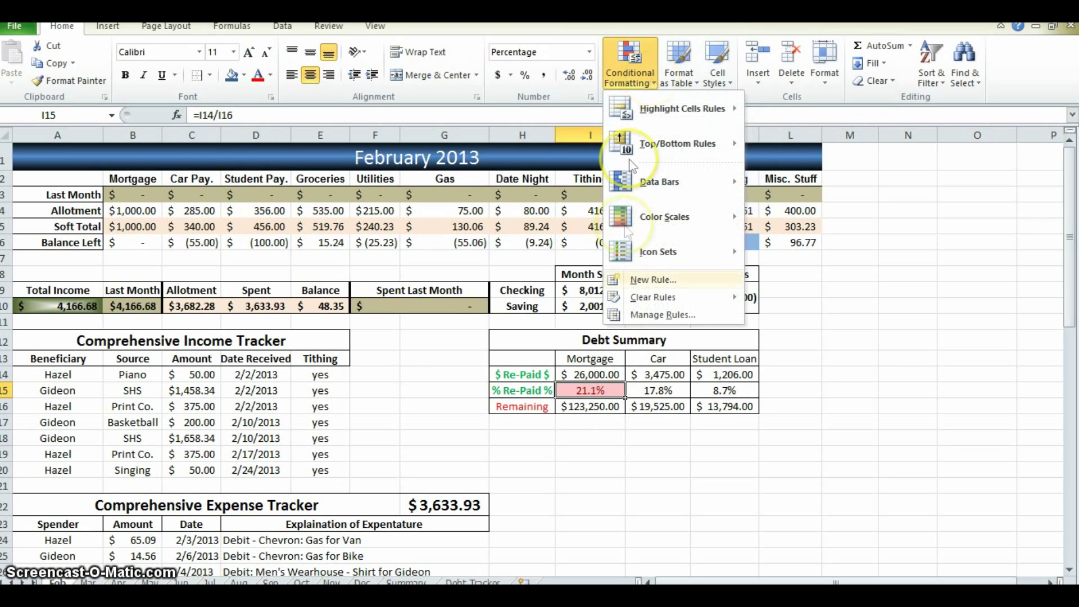
left_click(654, 314)
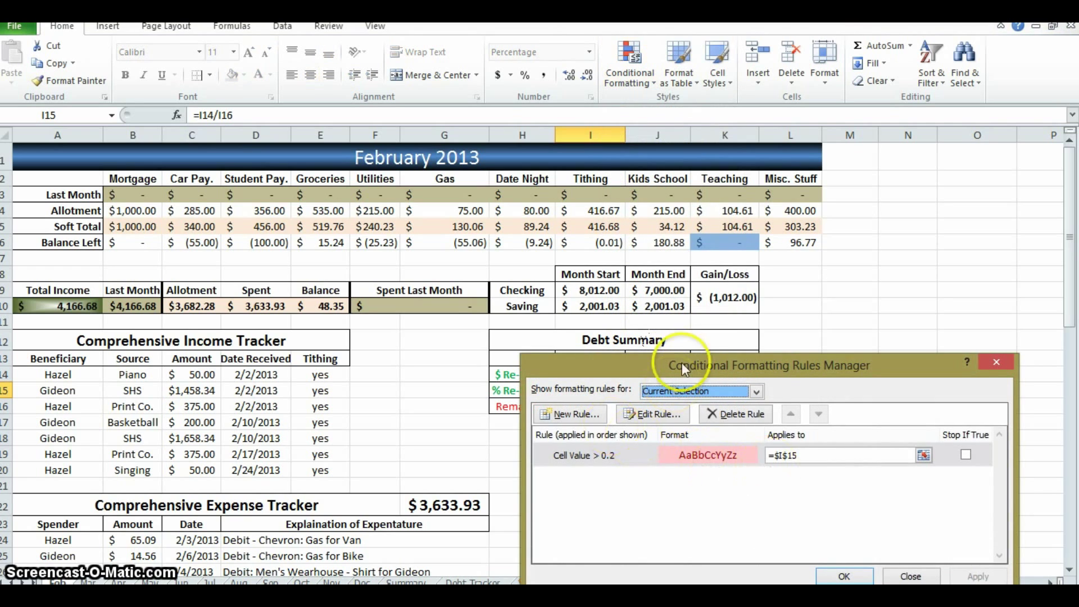
left_click_drag(687, 368, 236, 128)
left_click(241, 215)
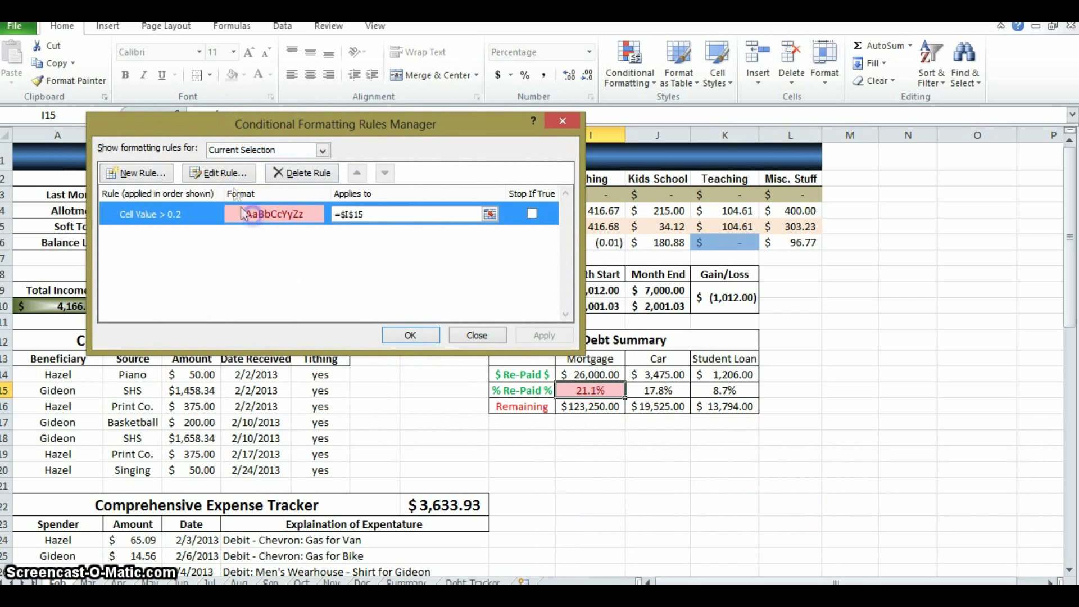
left_click(216, 173)
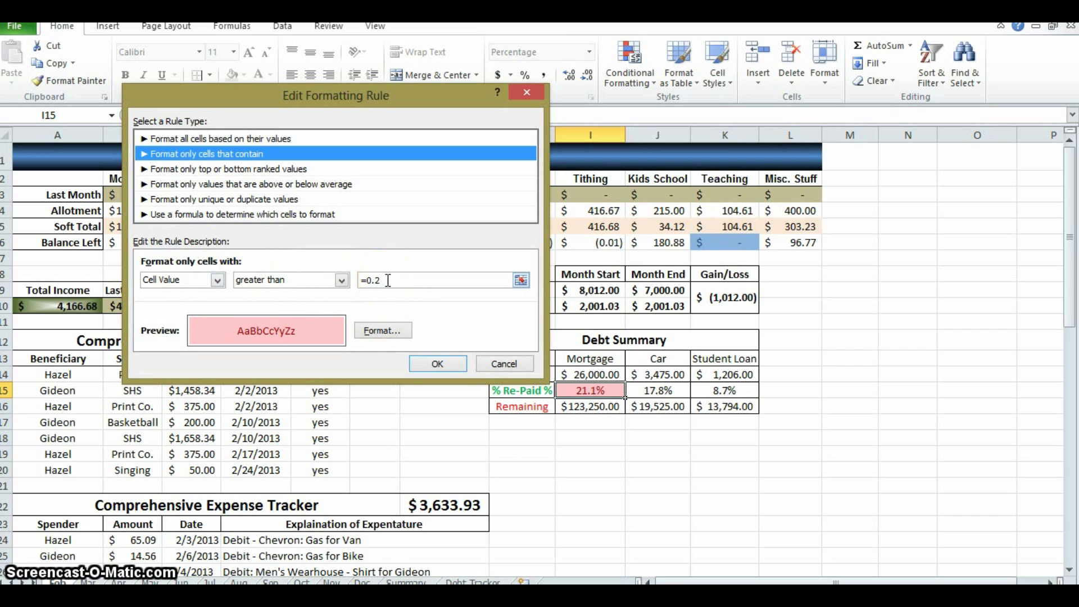
left_click(381, 331)
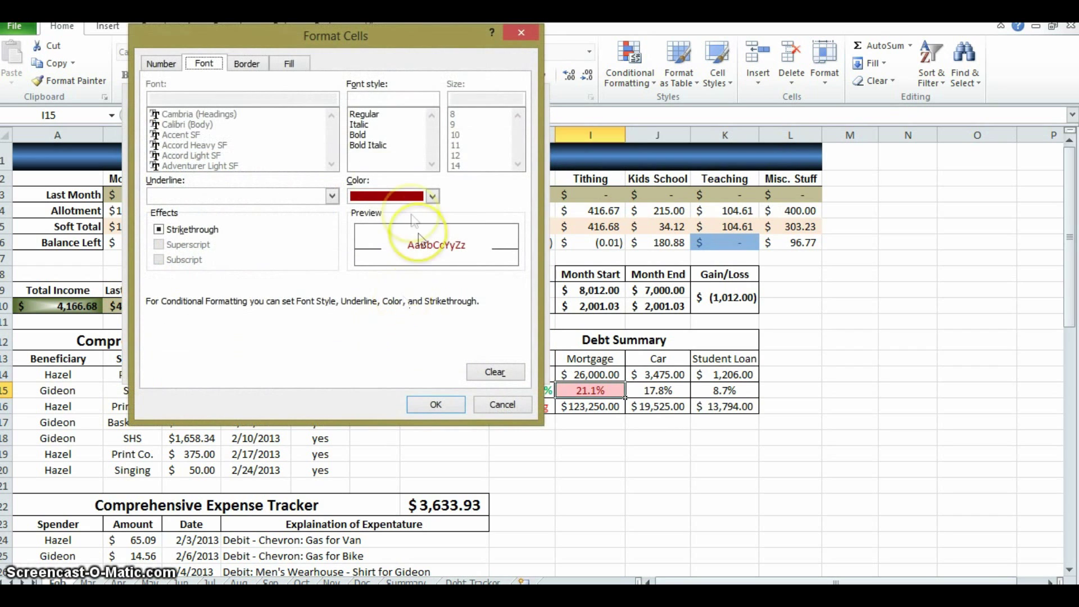
Step: Give the rule a vertical green-to-white gradient fill with green as Color 2
left_click(289, 65)
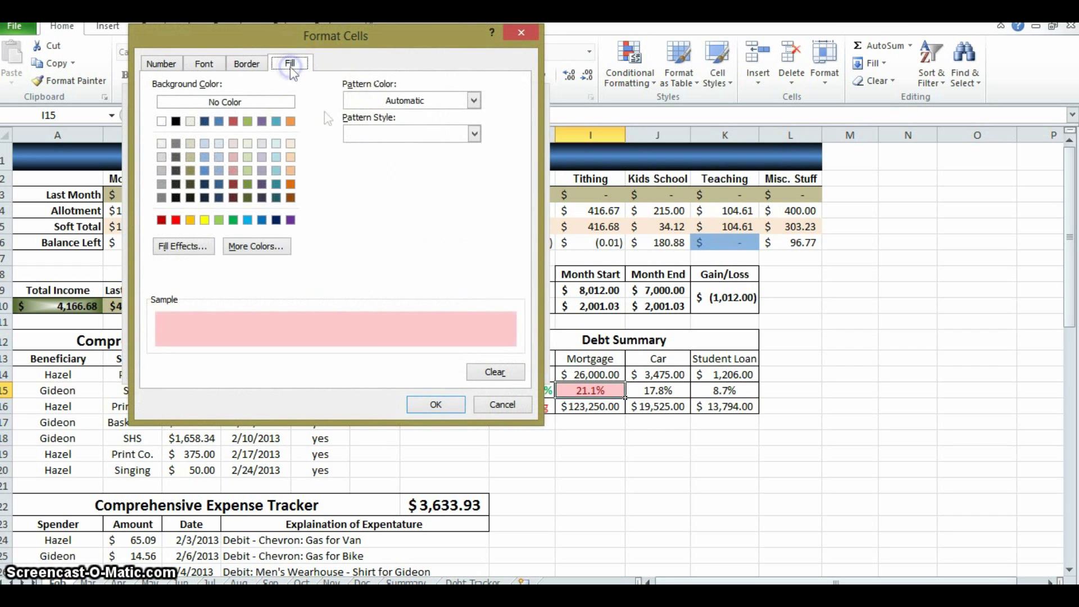
left_click(200, 247)
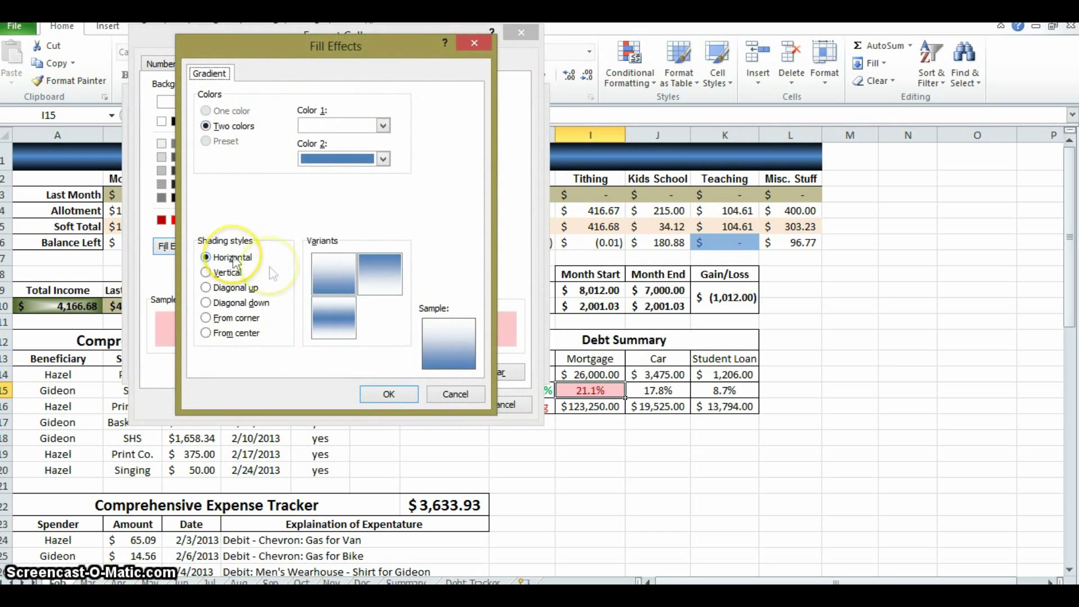
left_click(381, 159)
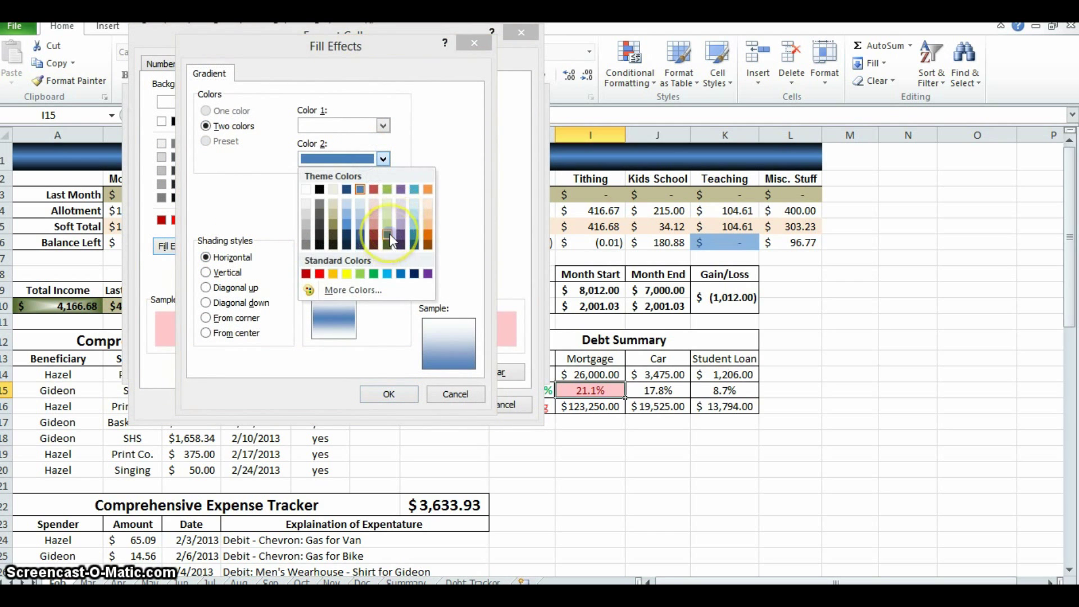
left_click(389, 236)
left_click(236, 303)
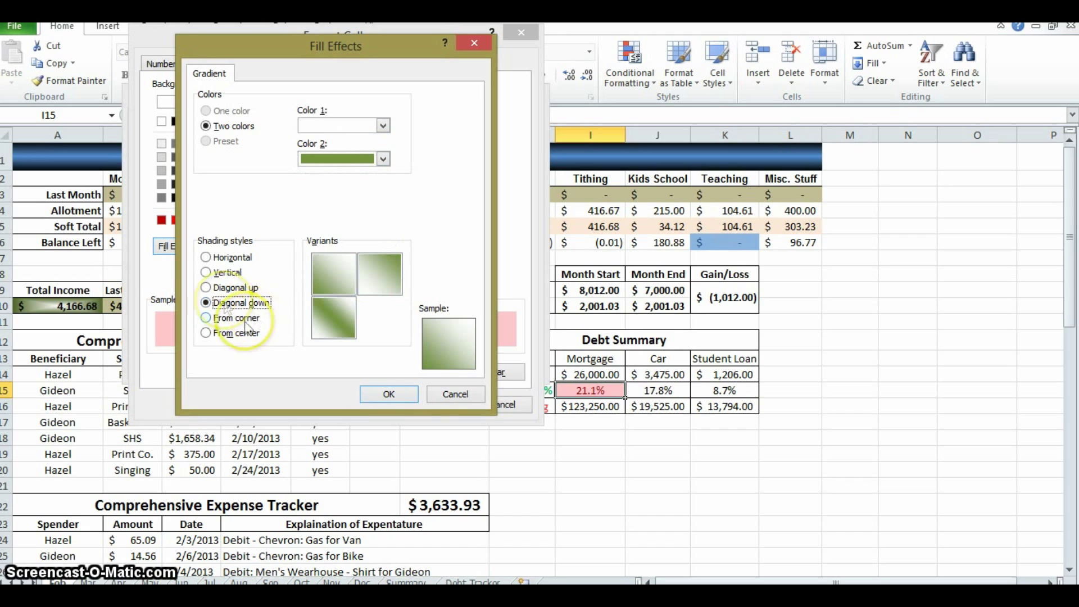
left_click(233, 287)
left_click(228, 272)
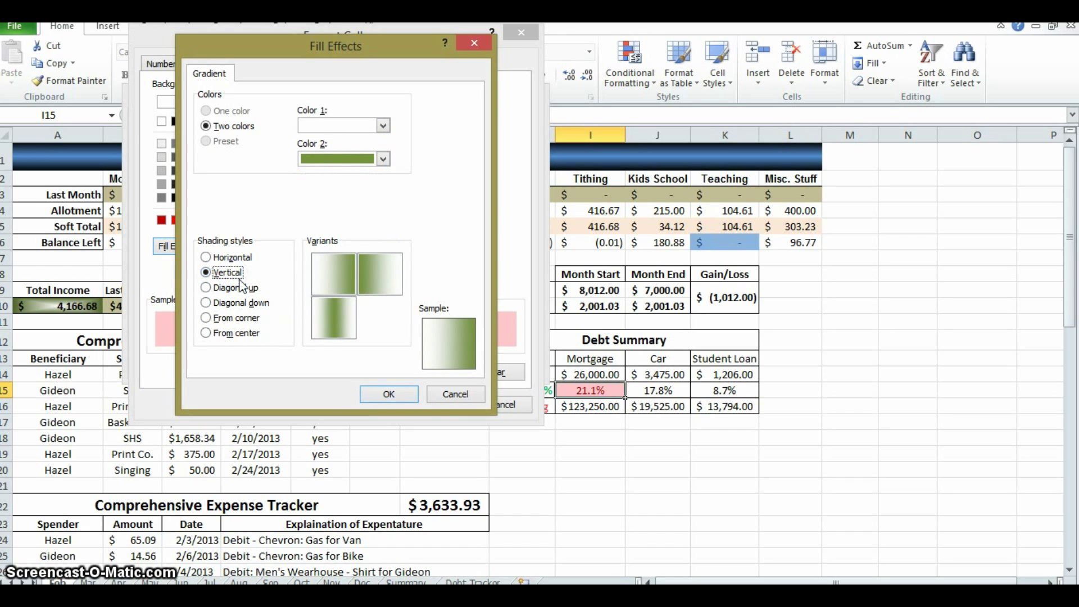
left_click(335, 314)
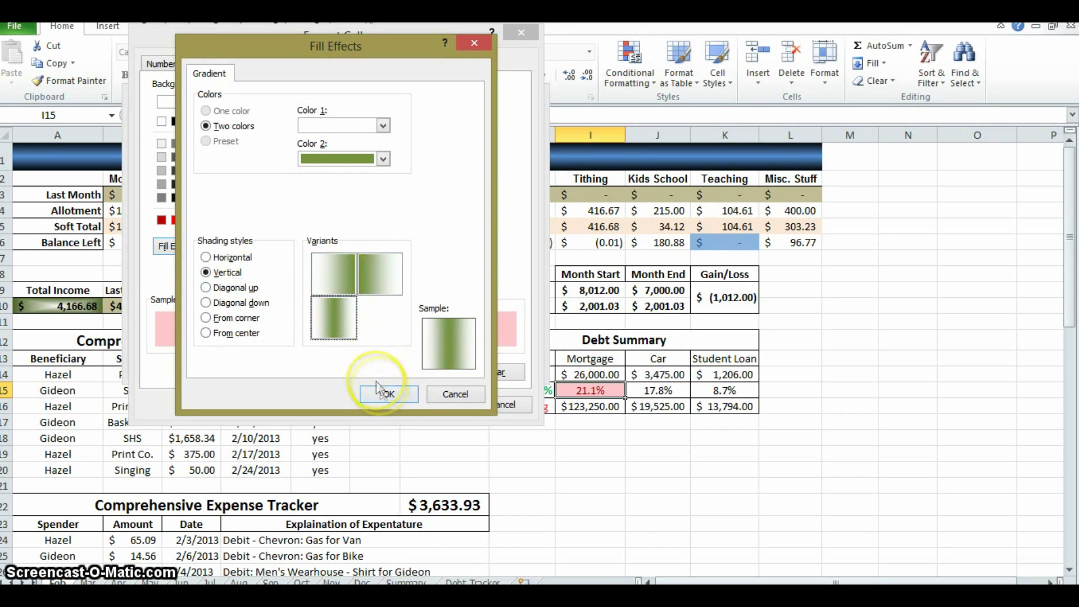
left_click(371, 279)
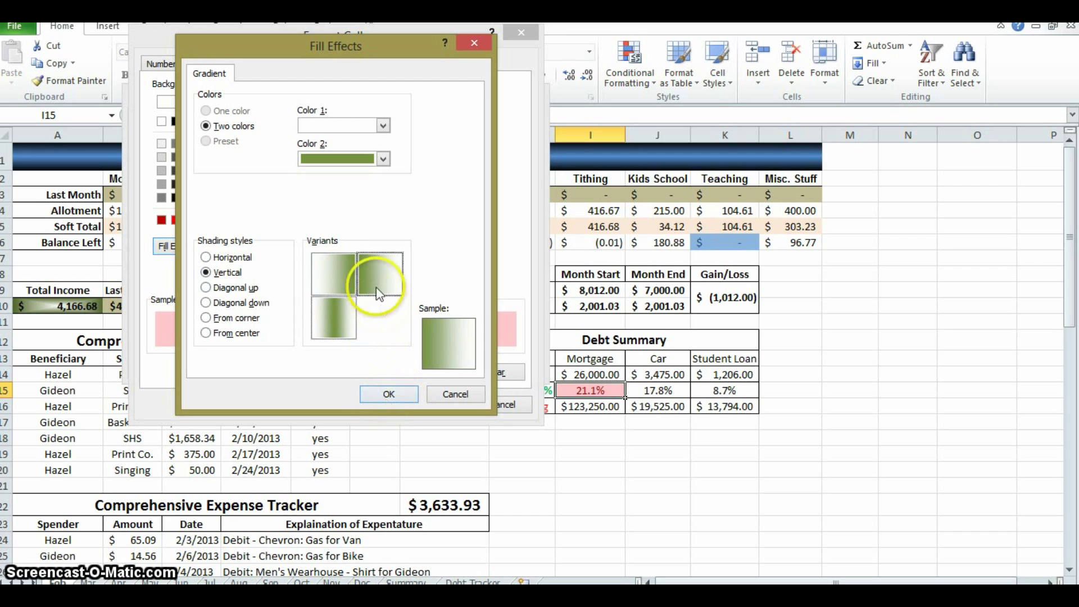
left_click(386, 395)
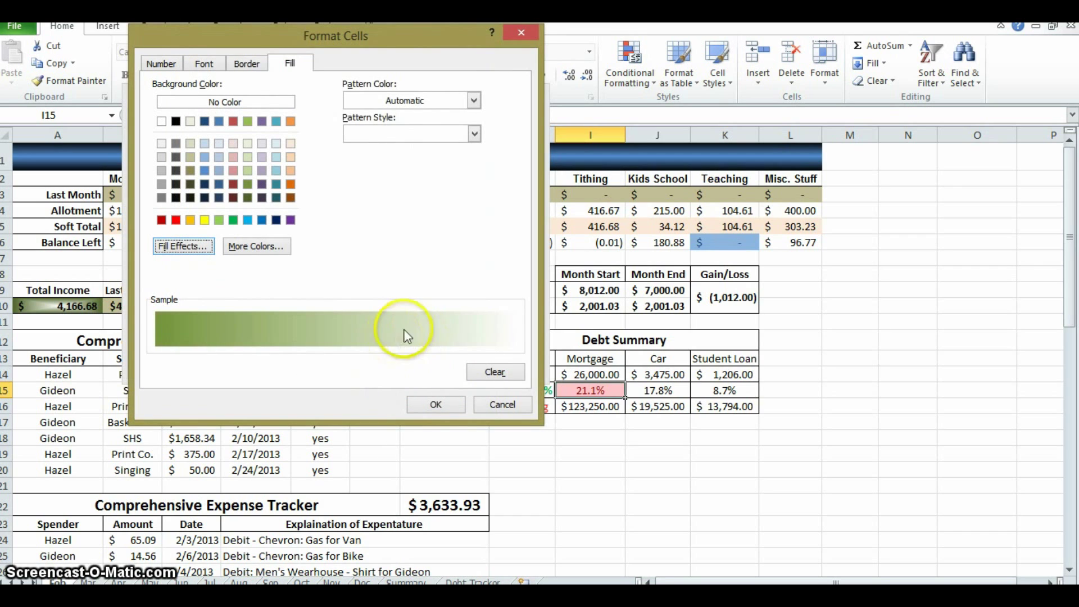
Step: Reset the rule's font colour to Automatic and apply the edited rule to I15
left_click(204, 64)
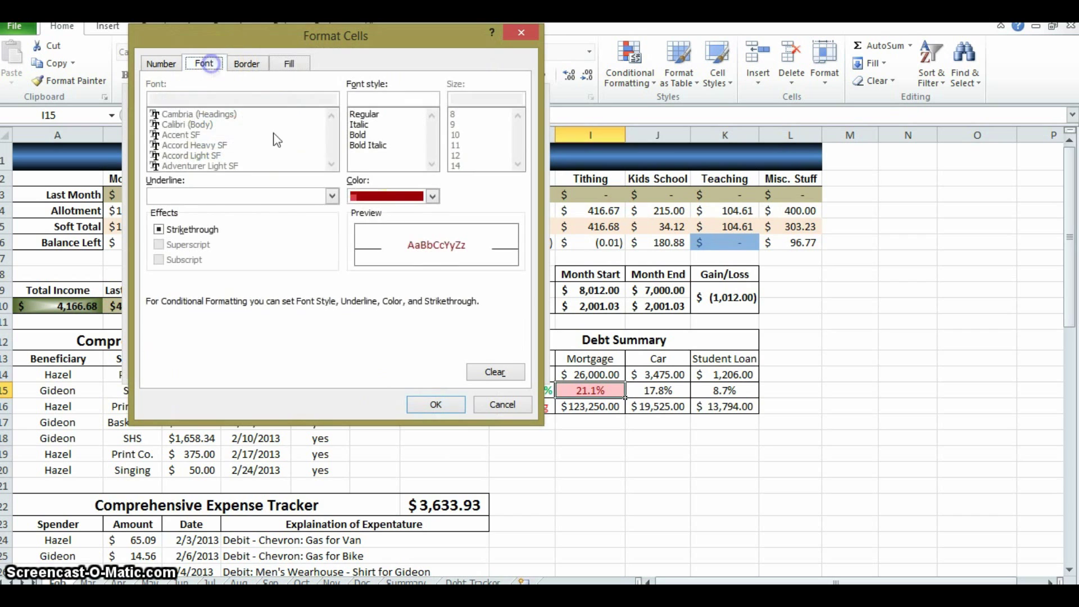
left_click(432, 196)
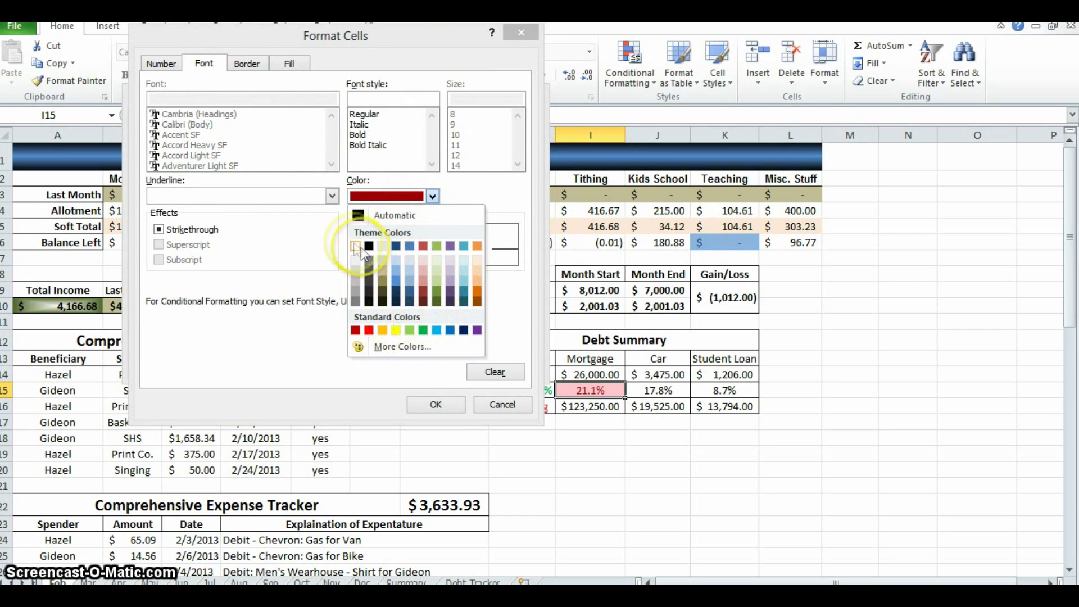
left_click(359, 214)
left_click(435, 405)
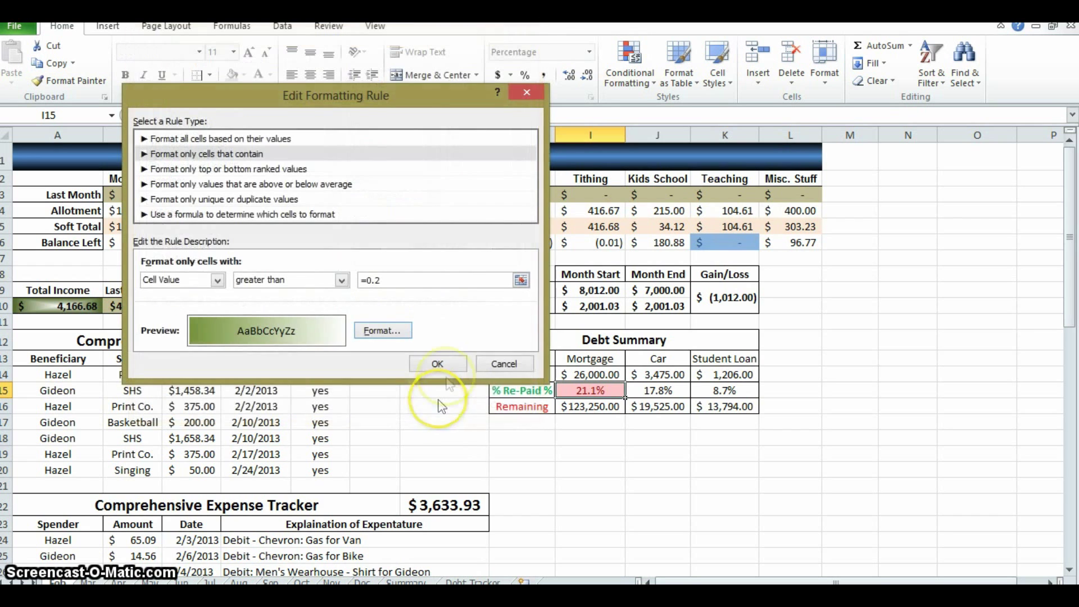
left_click(454, 366)
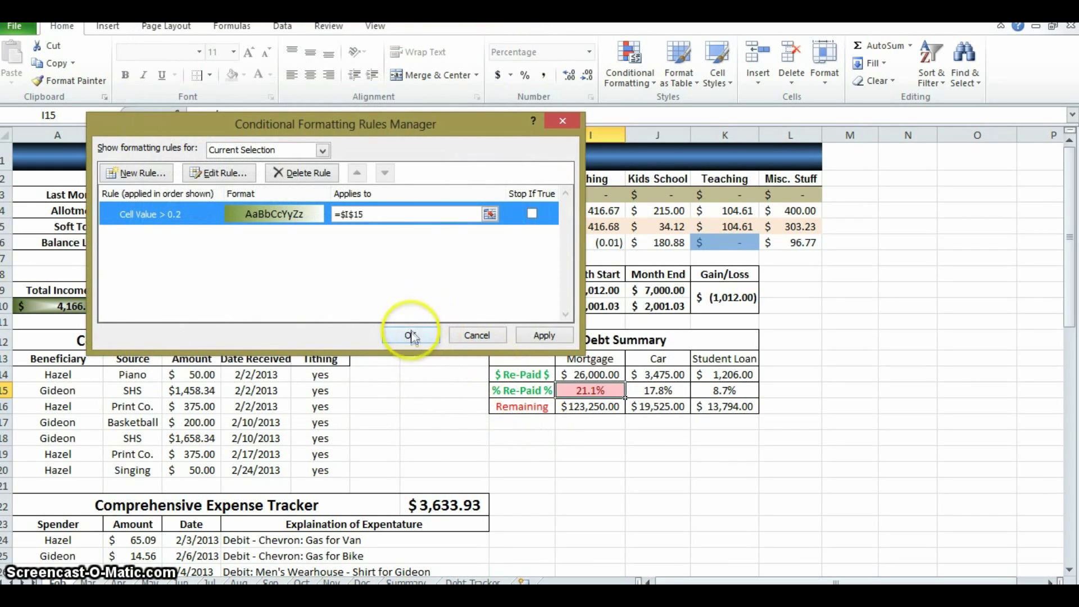
left_click(525, 335)
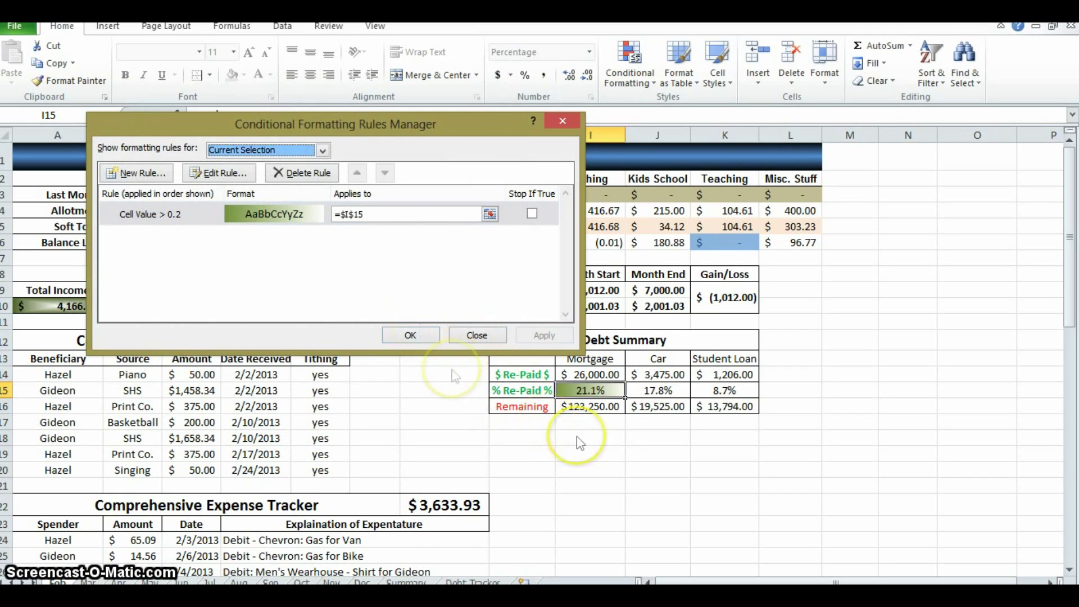
left_click(418, 333)
left_click(522, 438)
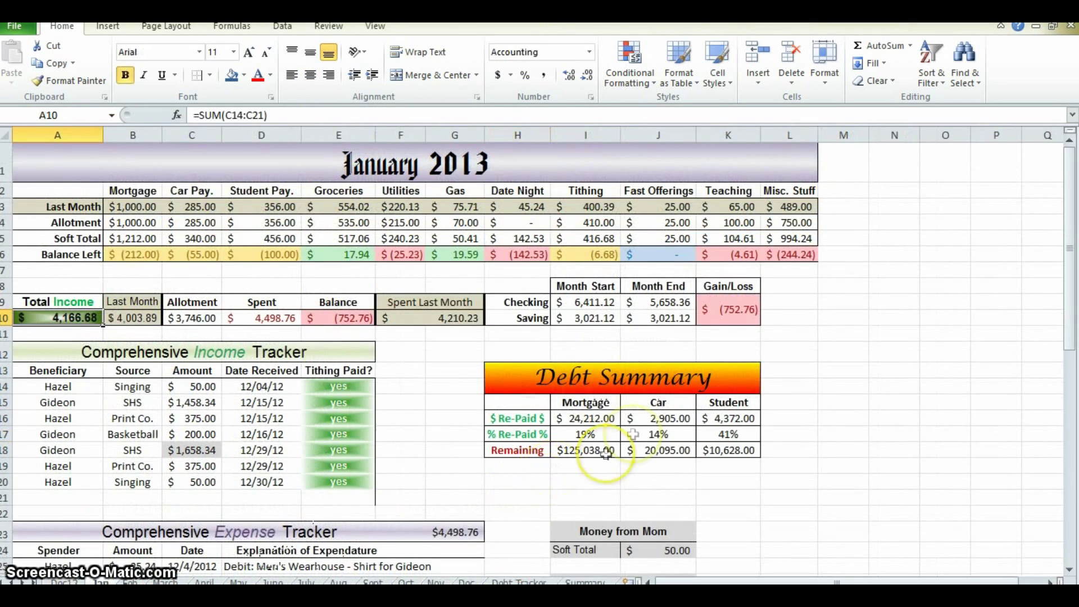
left_click(521, 579)
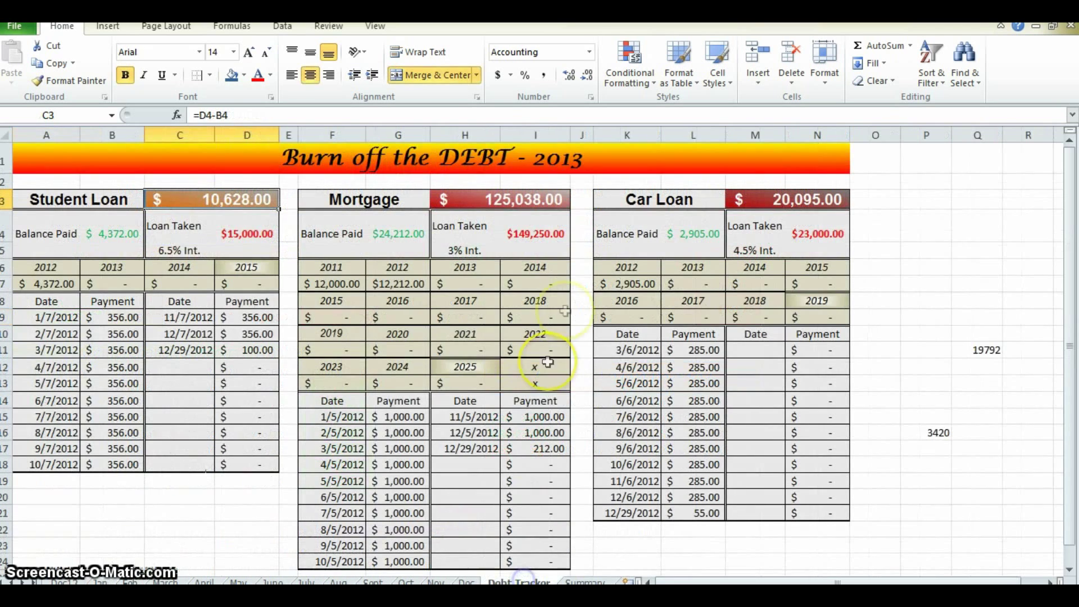
left_click(209, 192)
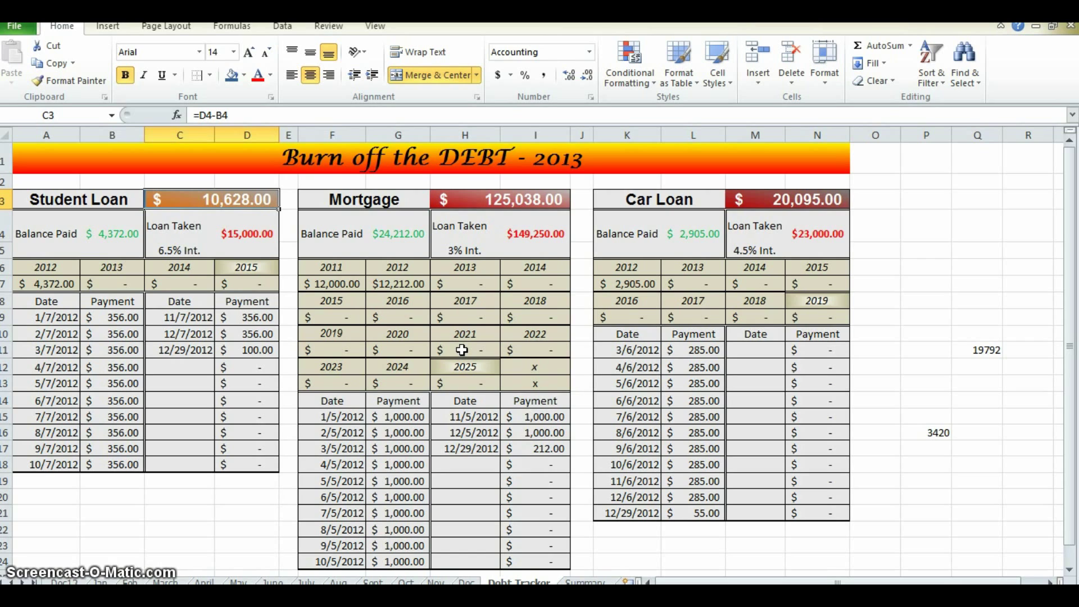
key("ctrl+Tab")
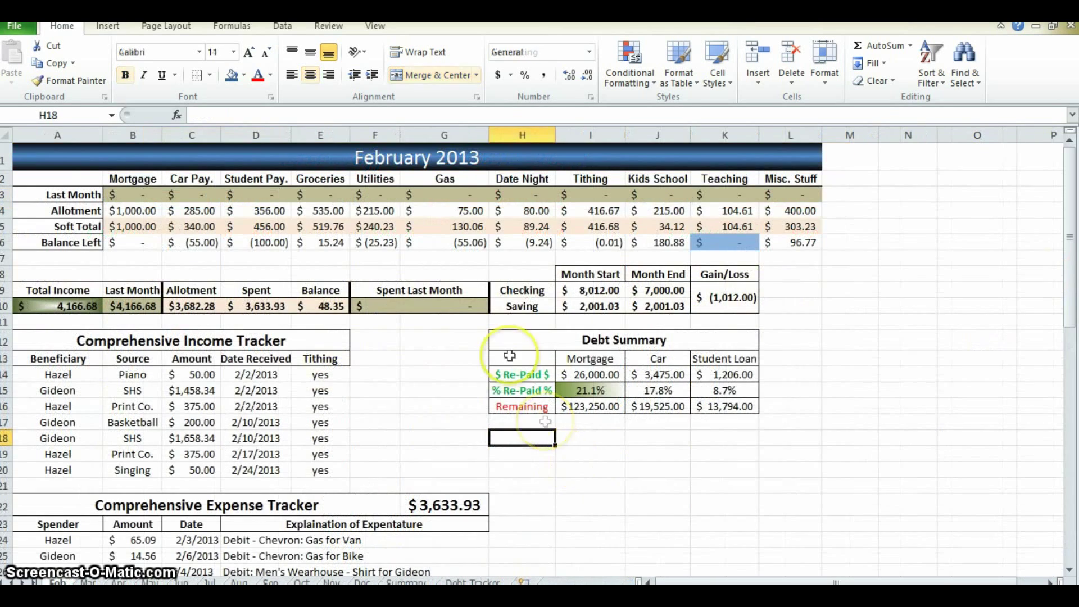
scroll(470, 441, "down", 2)
scroll(455, 426, "down", 1)
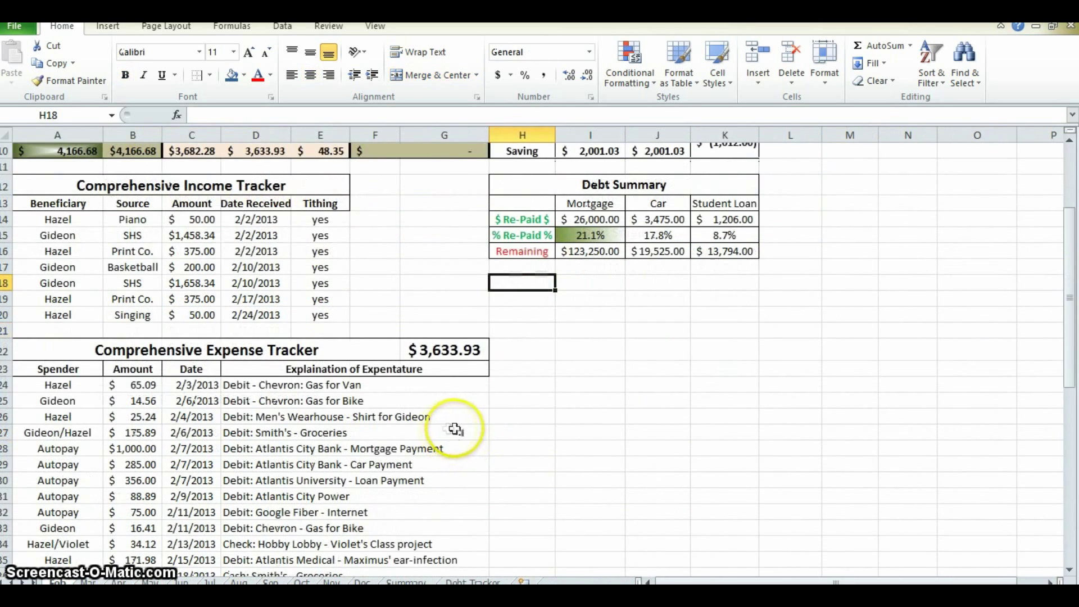
key("ctrl+Tab")
left_click(100, 581)
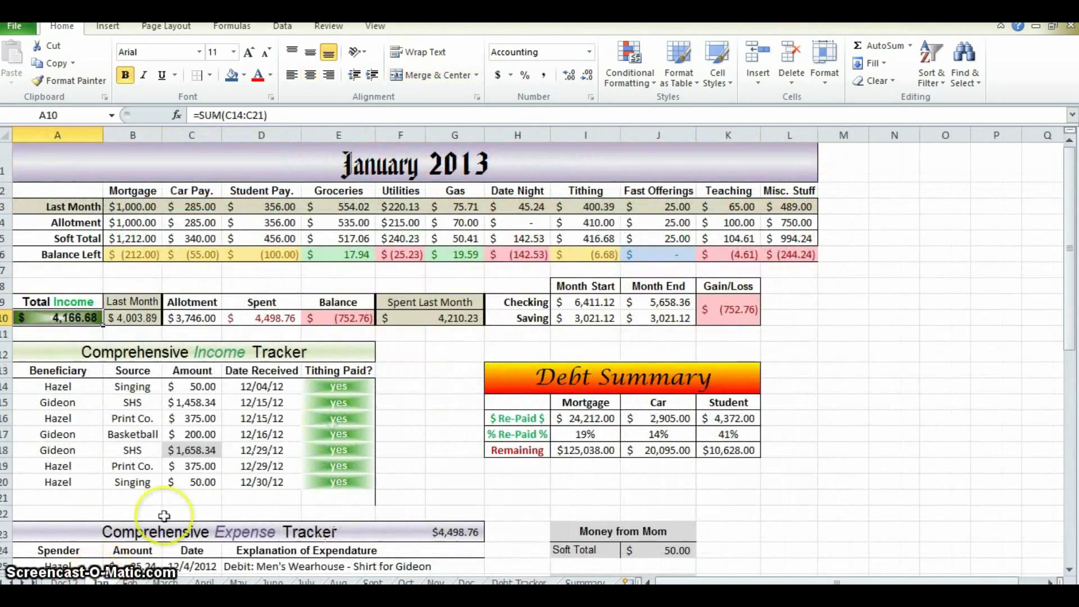
scroll(421, 405, "down", 2)
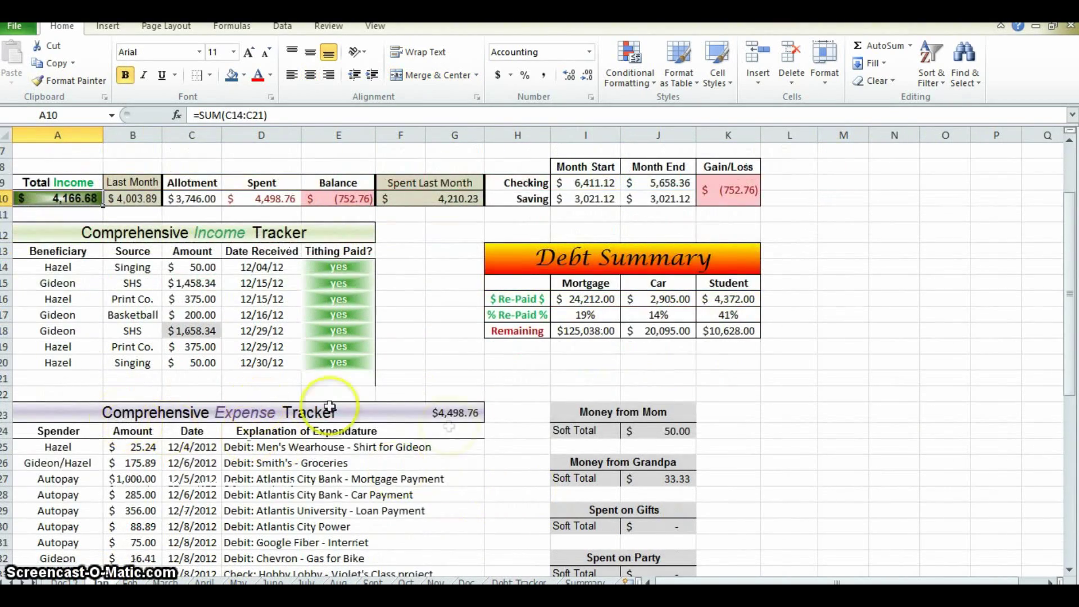
scroll(394, 331, "up", 1)
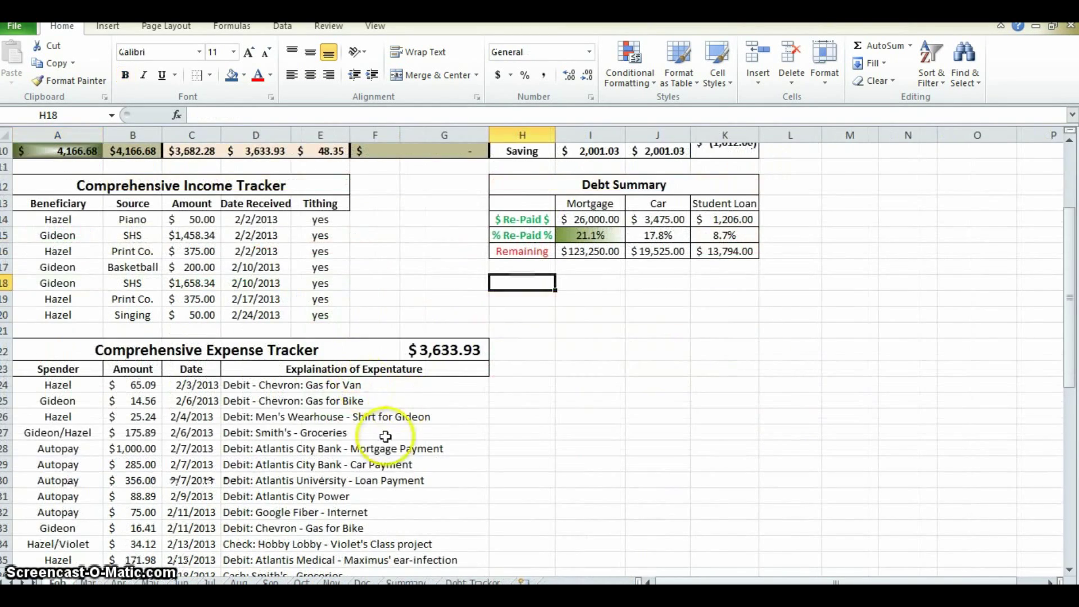
scroll(427, 383, "up", 2)
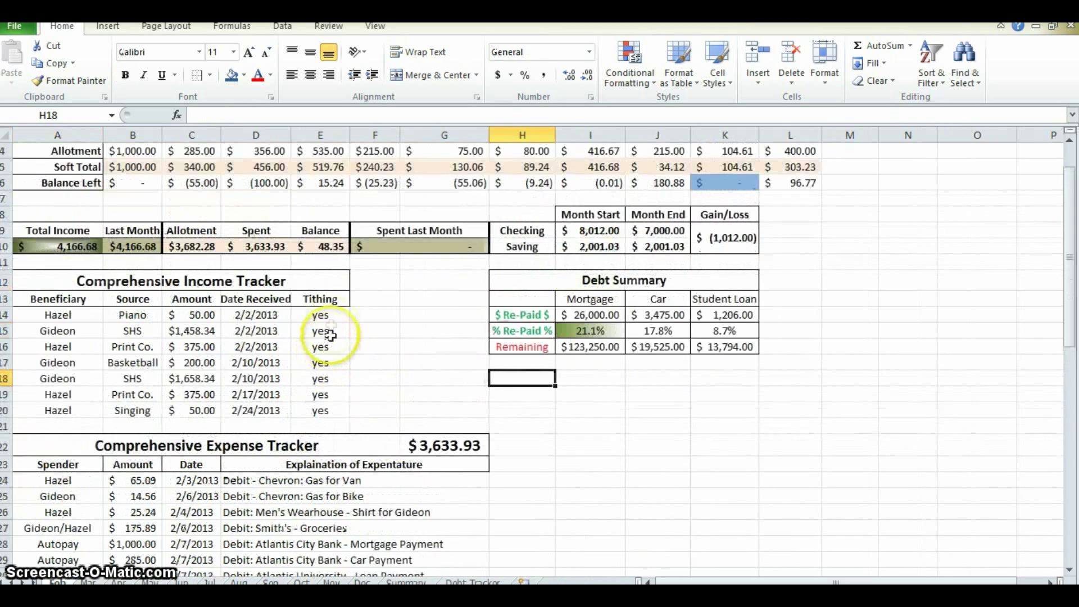
left_click(332, 328)
Step: Add a Text that Contains rule to E14 shading 'yes' with Green Fill and Dark Green Text
left_click(630, 62)
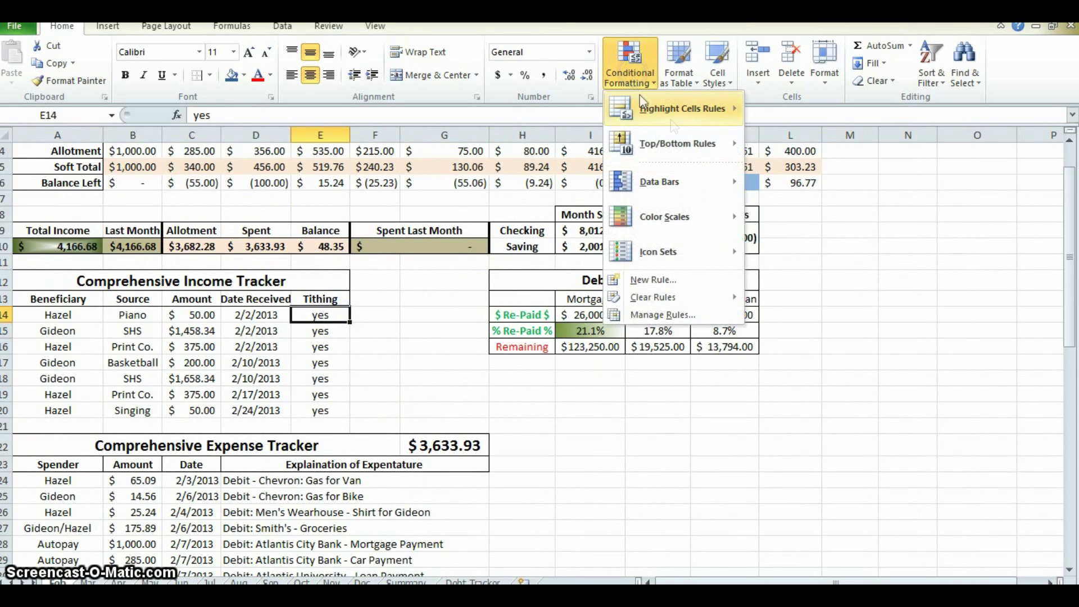
mouse_move(702, 109)
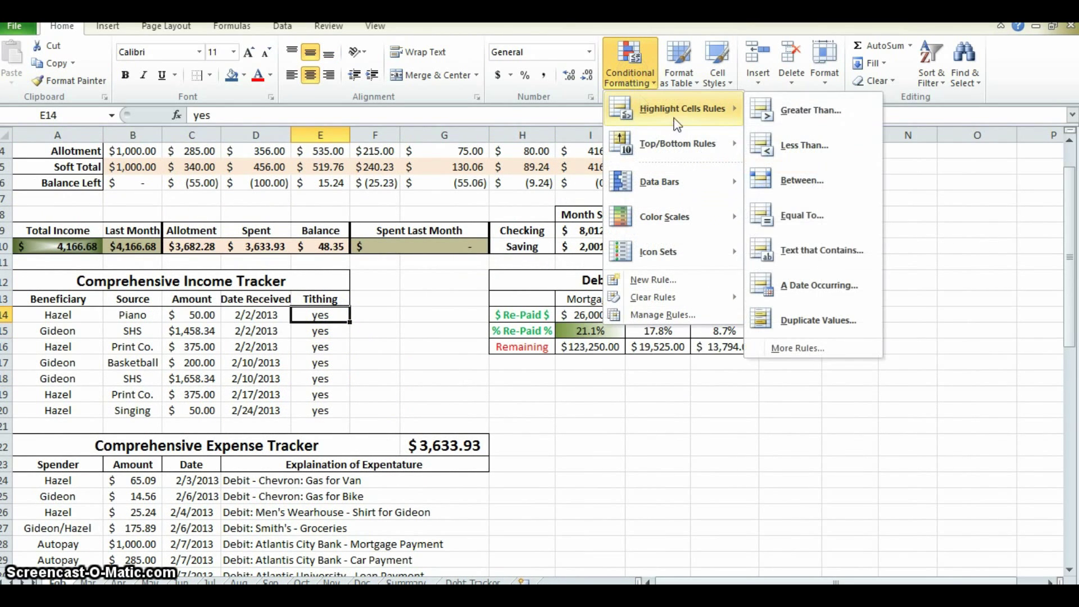
left_click(824, 263)
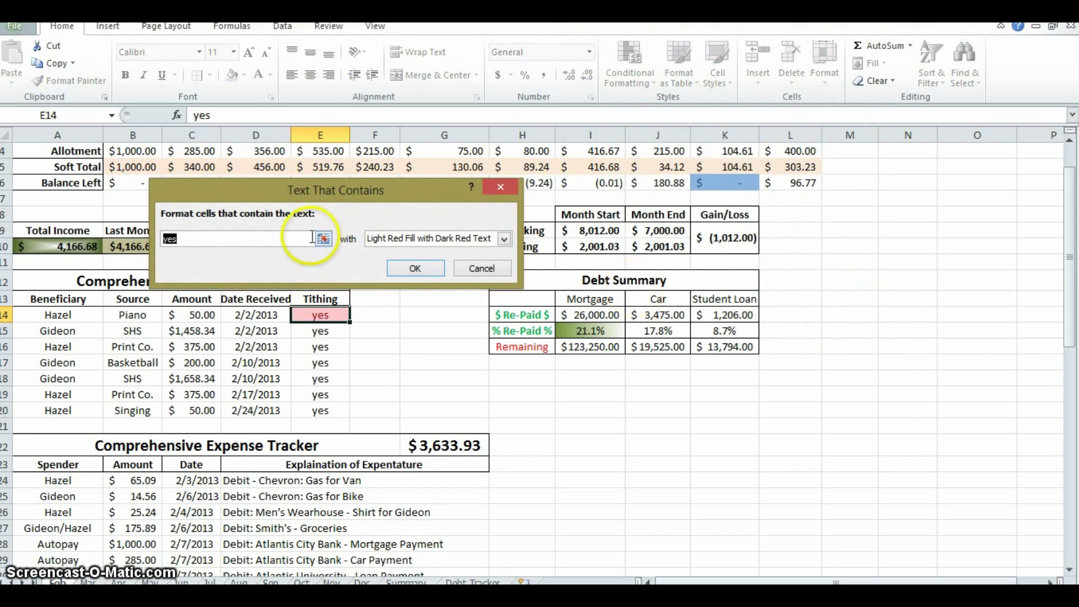
left_click(456, 240)
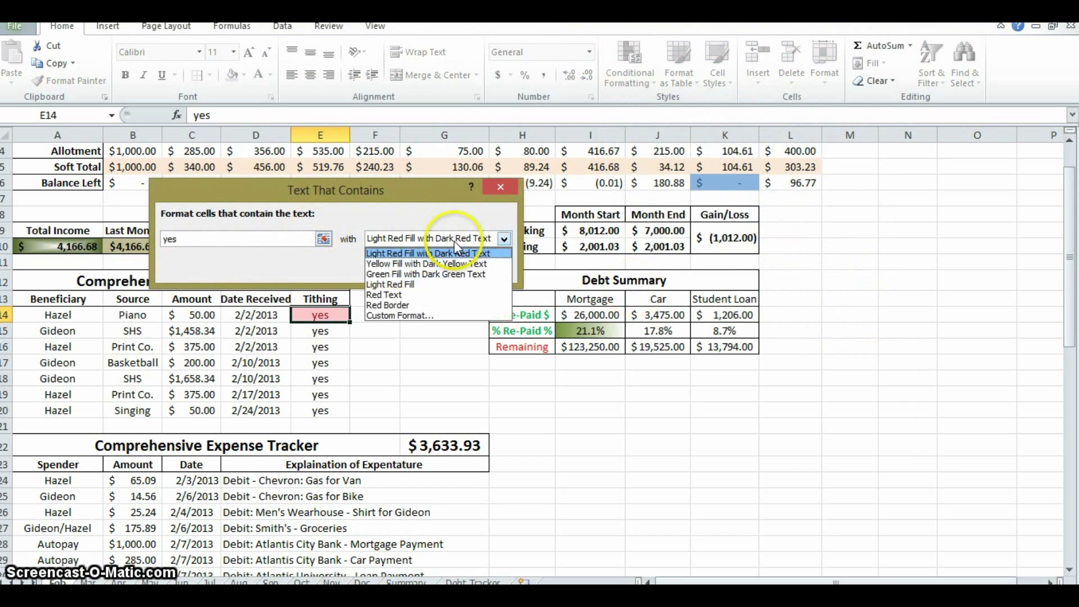
left_click(426, 274)
left_click(414, 270)
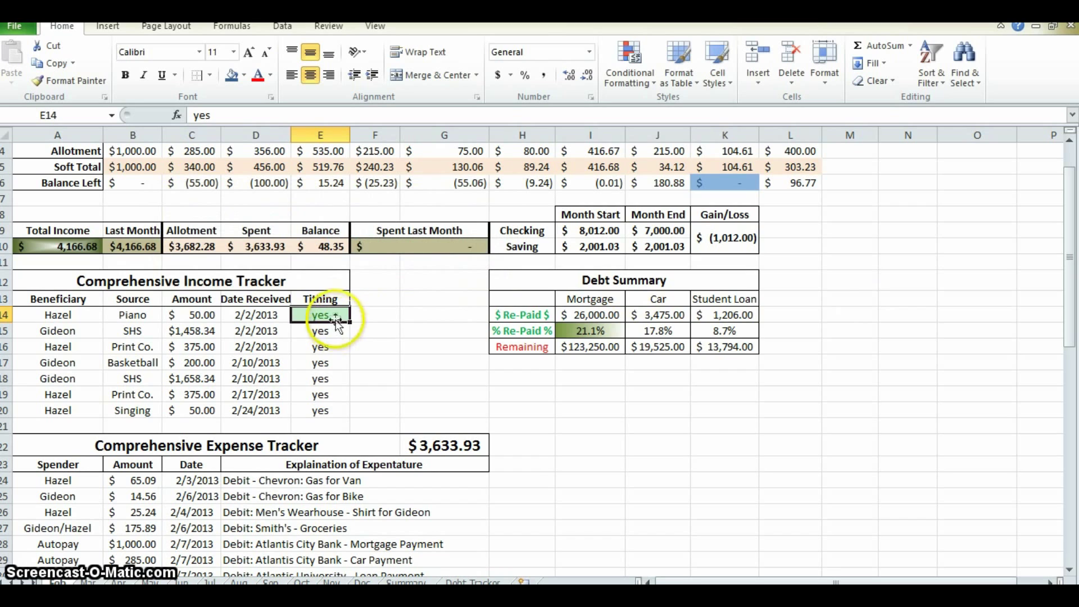
Step: Add a second Text that Contains rule shading 'no' with Light Red Fill and Dark Red Text
left_click(630, 62)
mouse_move(692, 125)
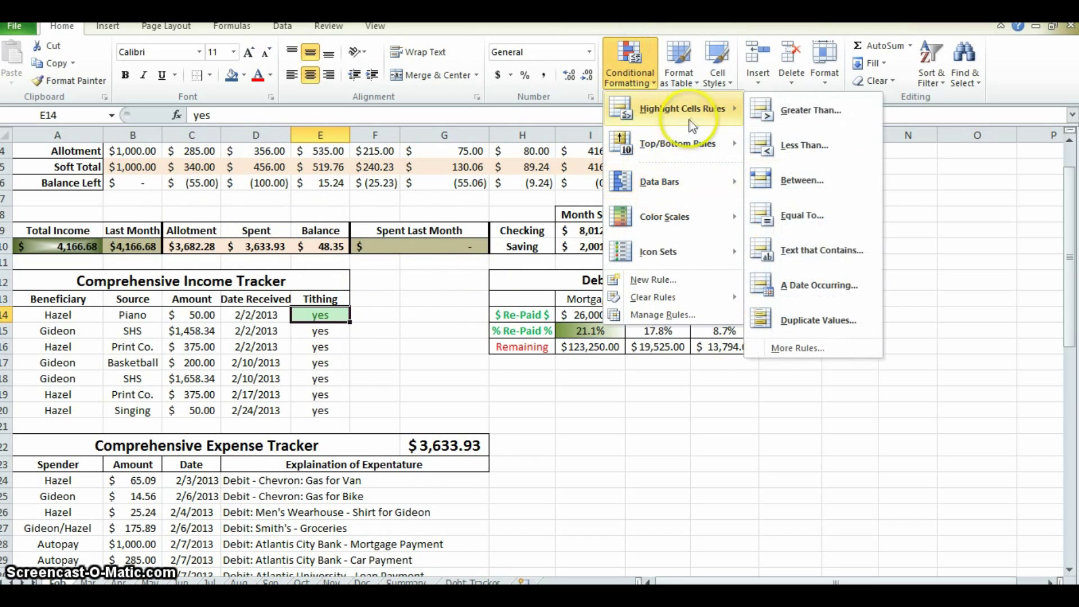
left_click(821, 250)
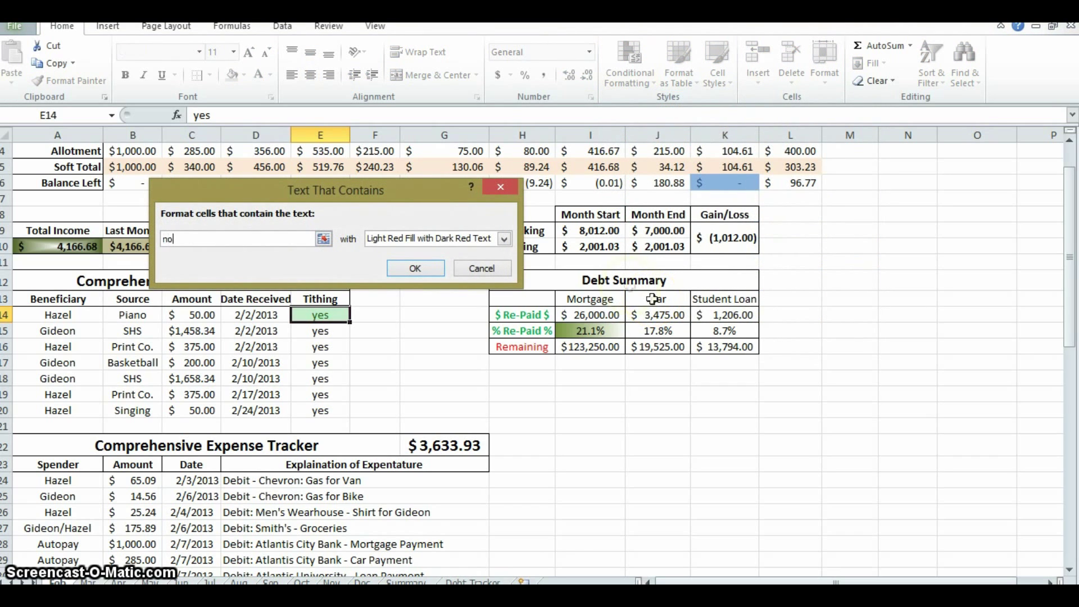
left_click(428, 267)
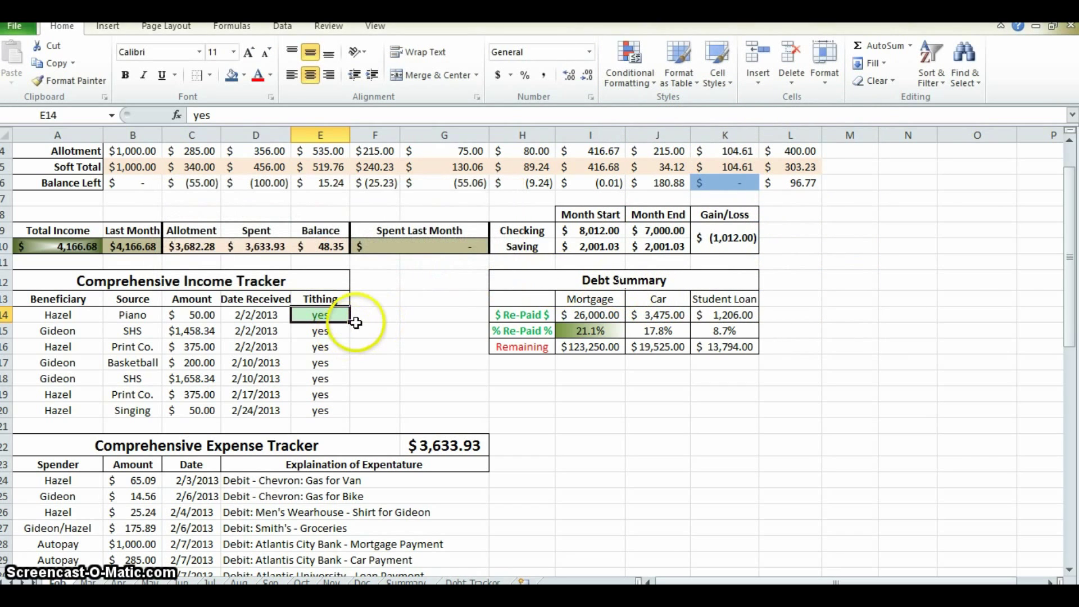
left_click(375, 379)
Step: Test E14 by entering 'no' and then 'yes' to check both highlight colours
left_click(321, 314)
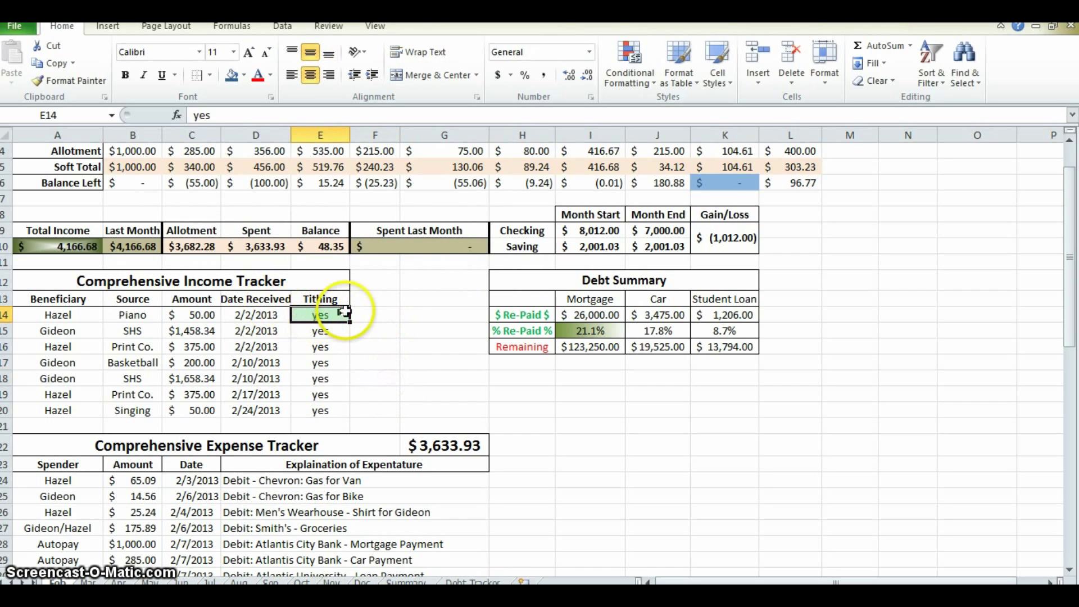
type("no")
key("Return")
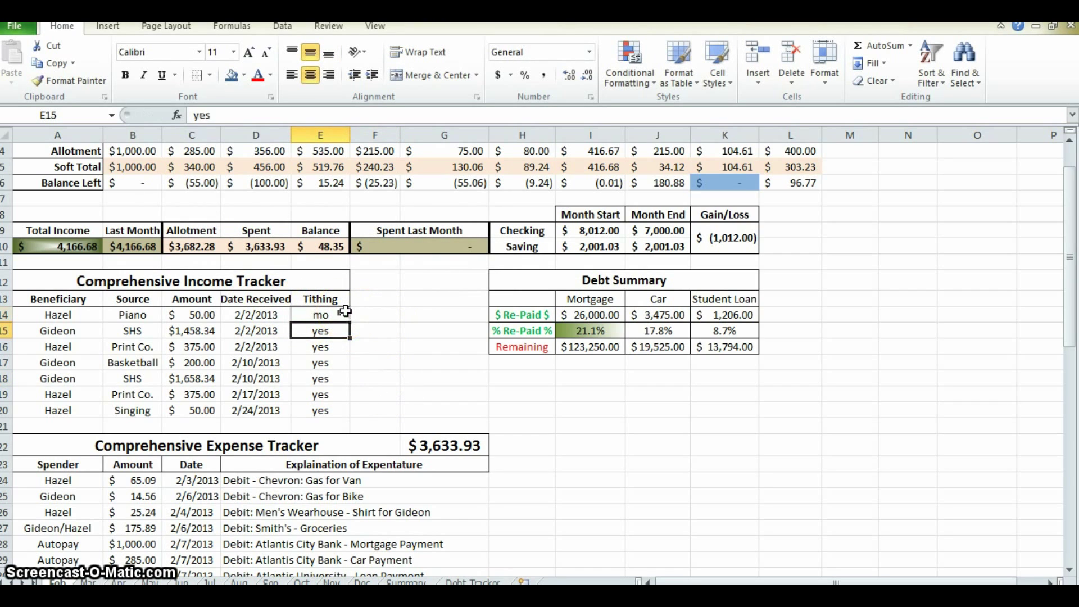
key("BackSpace")
key("BackSpace")
type("no")
key("Return")
left_click(328, 313)
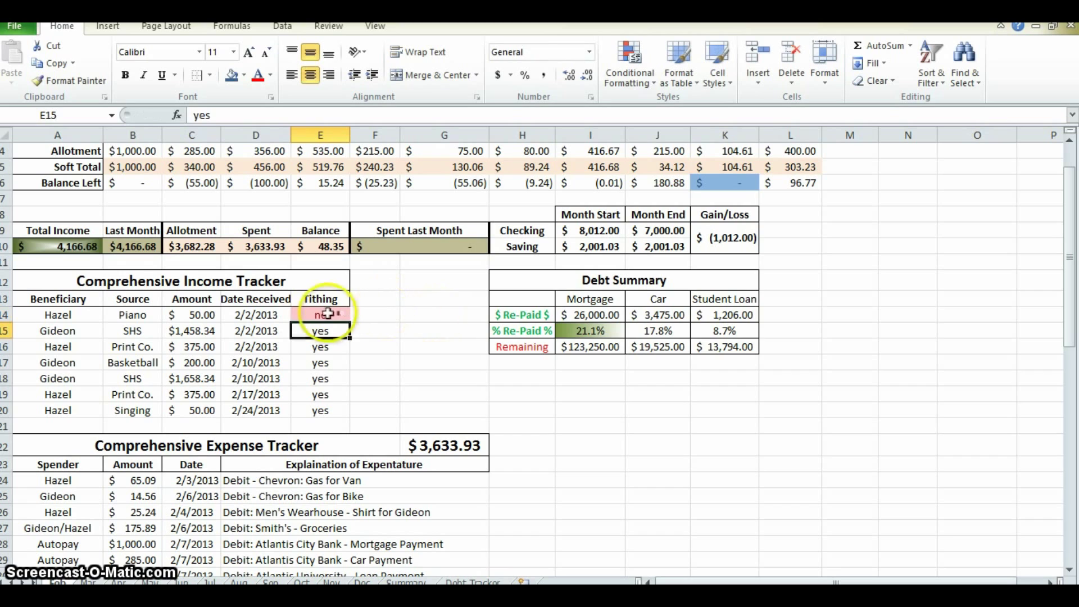
type("yes")
key("Return")
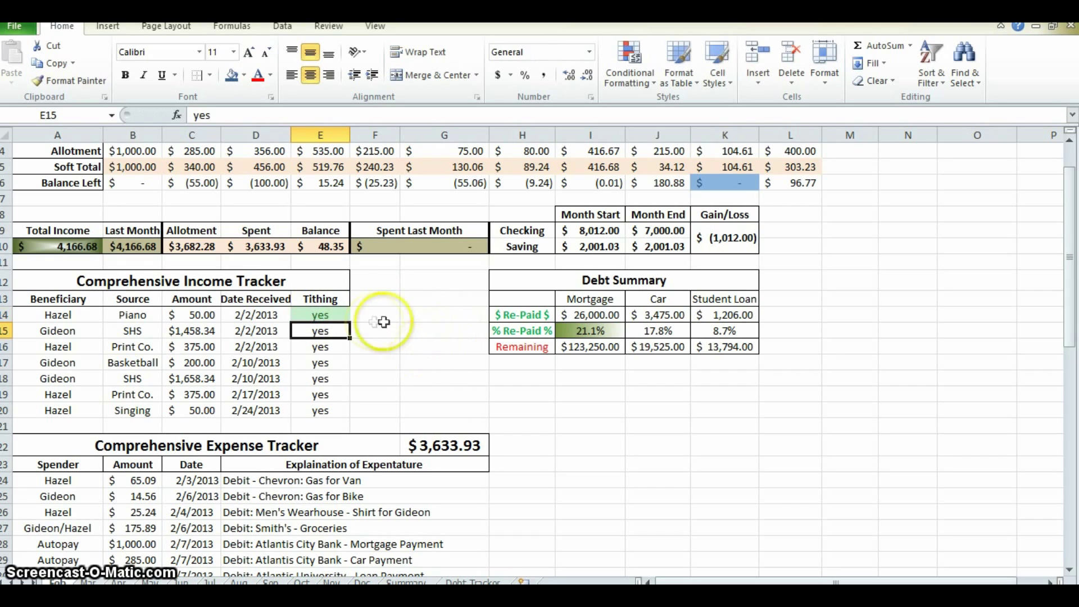
left_click(333, 310)
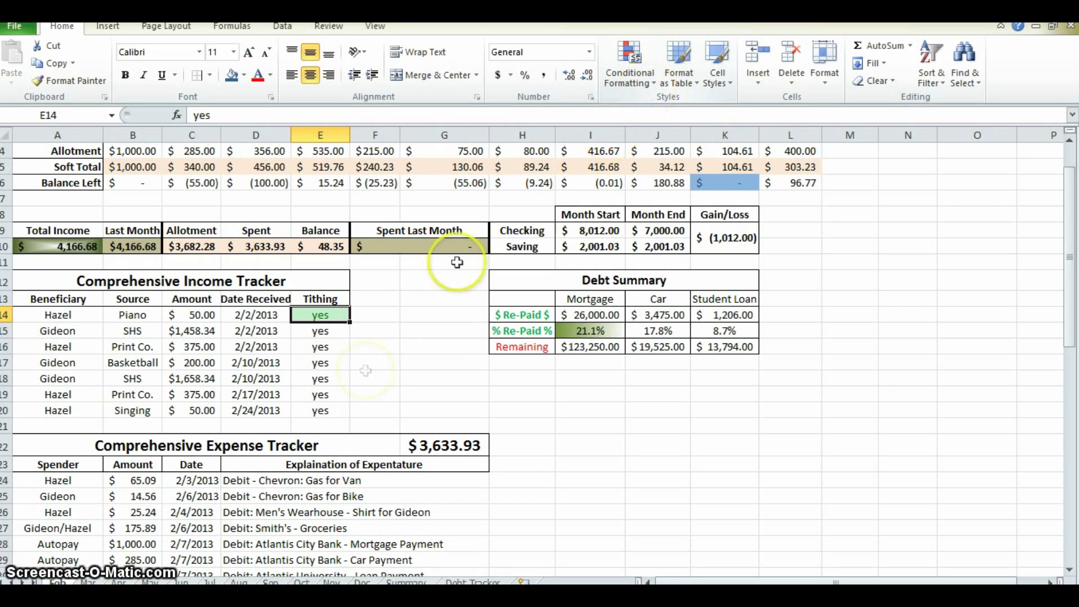
Step: Copy E14's formatting onto the Tithing cells E15:E20 with Format Painter
left_click(337, 329)
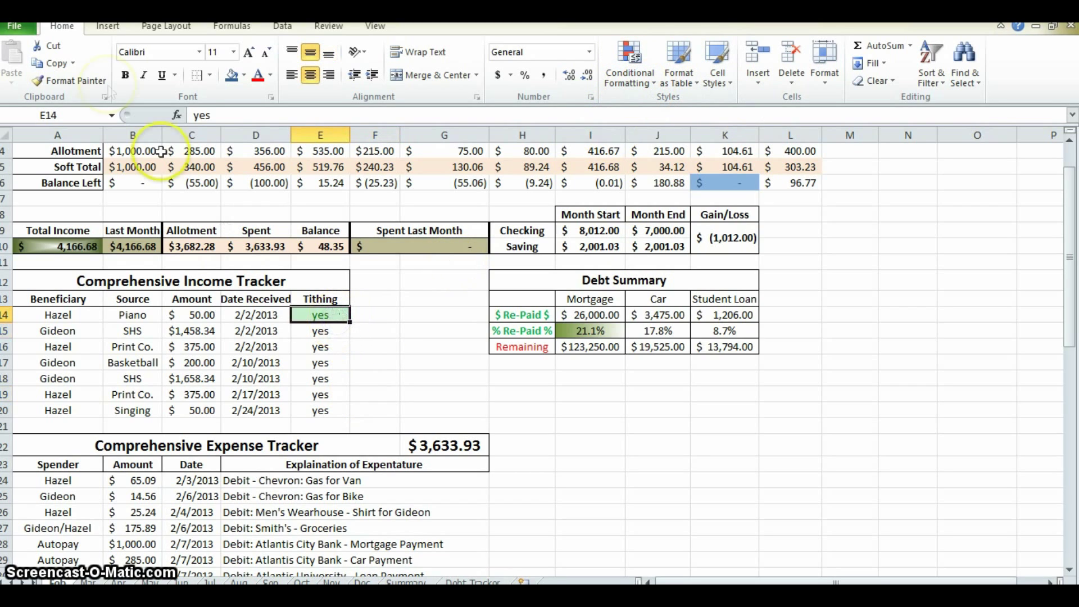
left_click(74, 81)
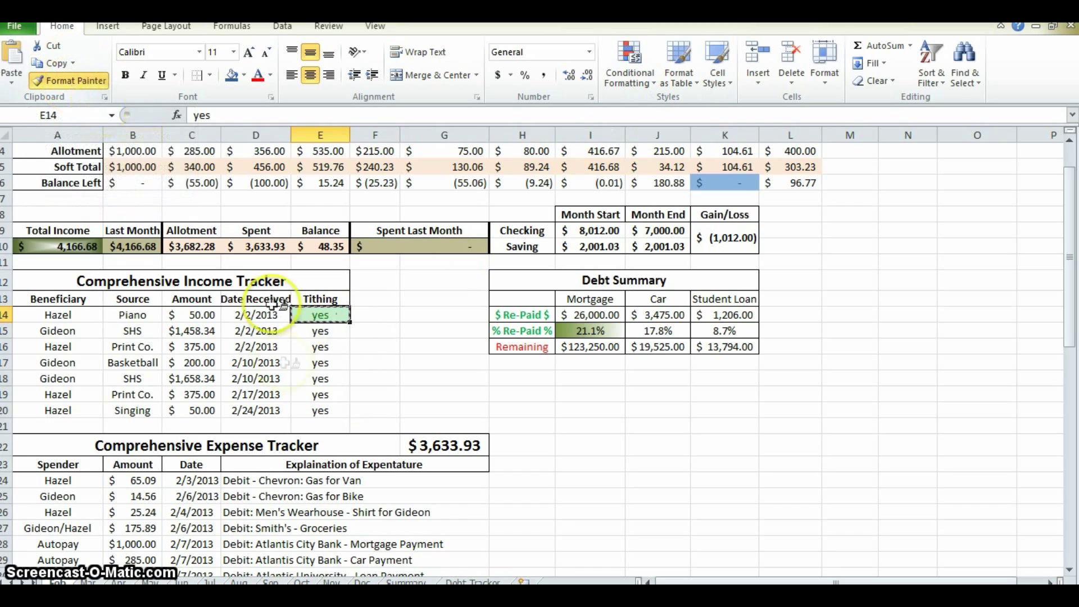
left_click_drag(325, 330, 321, 409)
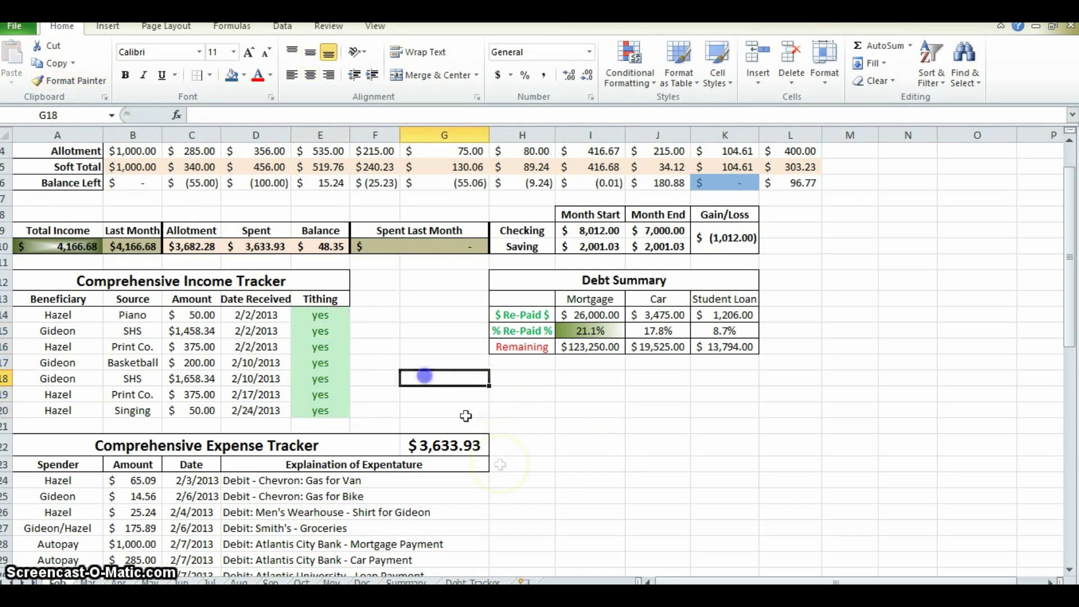
Step: Test the Basketball row's Tithing cell by entering 'no', then 'yes' again
left_click(341, 358)
type("no")
key("Return")
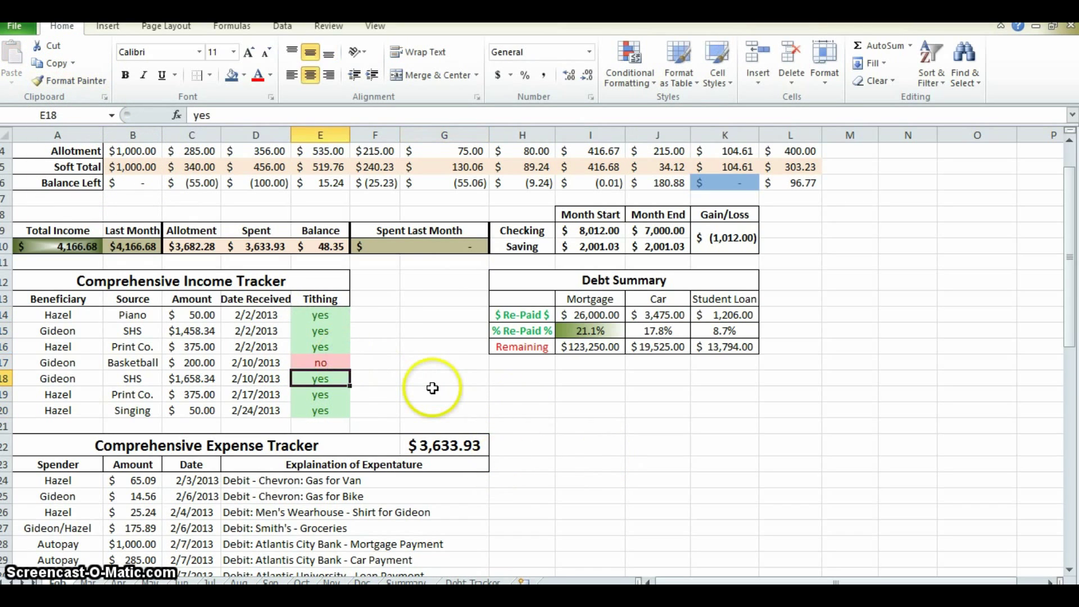
type("yes")
key("Return")
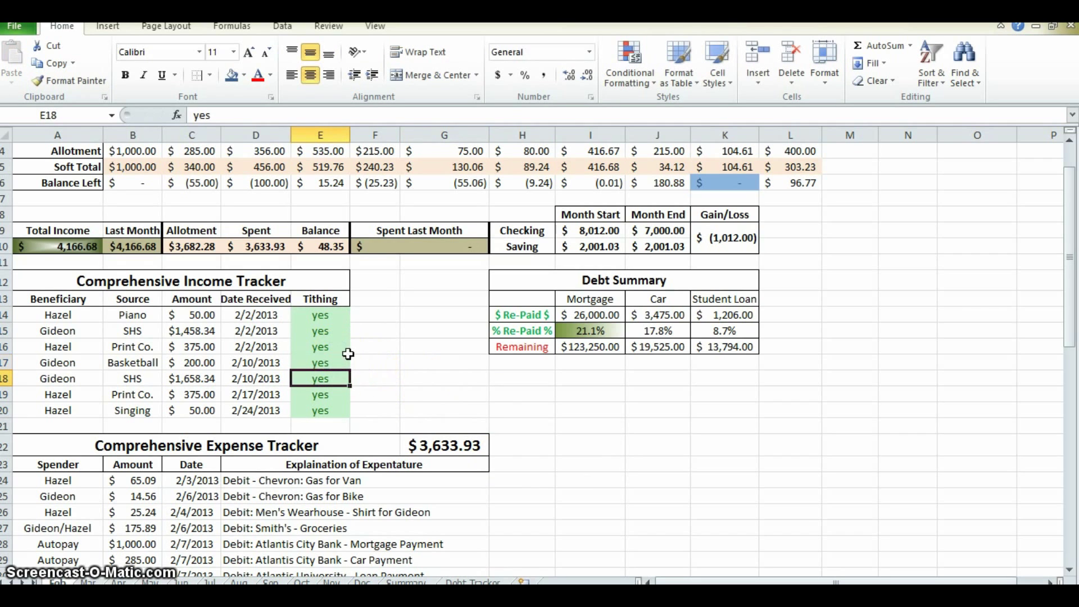
left_click(671, 437)
Step: Inspect the Student Loan remaining balance in C3, then select the Mortgage balance cell H3
scroll(602, 429, "down", 3)
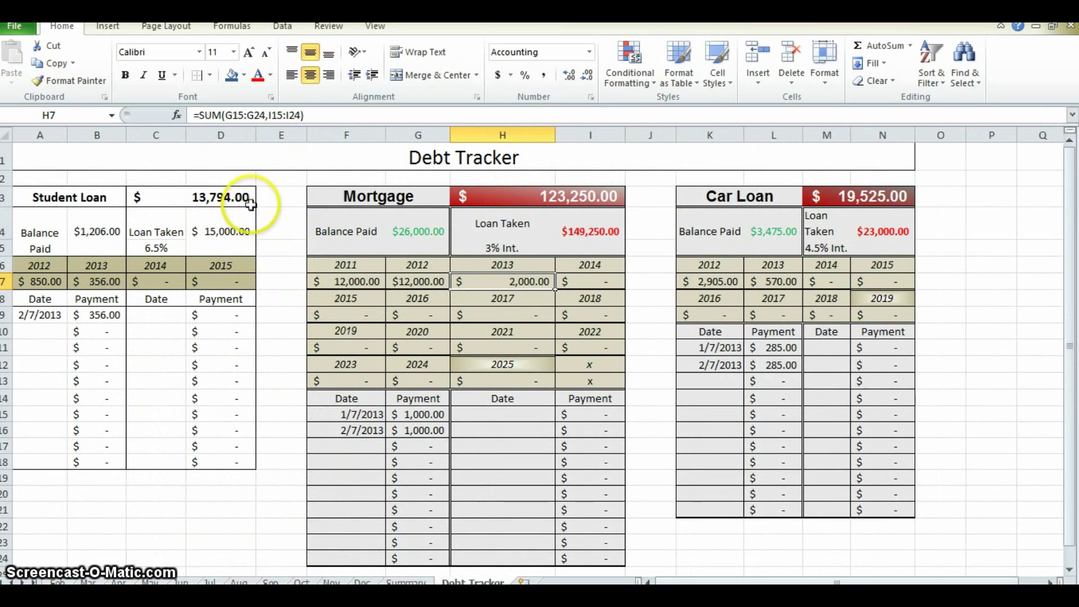
left_click(242, 198)
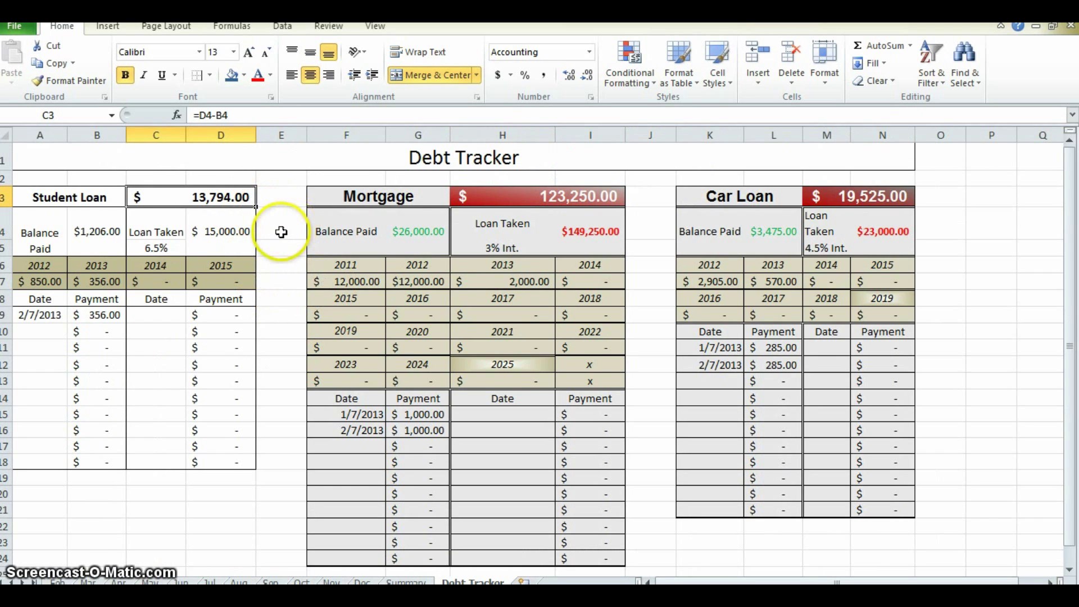
left_click(518, 199)
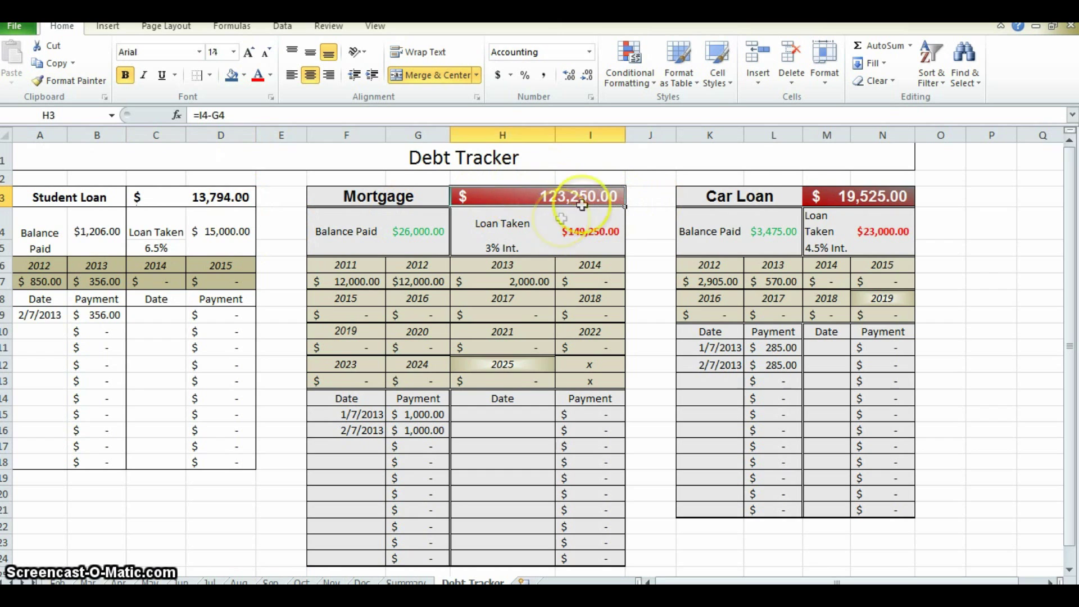
Step: Open Manage Rules for the Mortgage balance H3 and look through its value-between colour rules
left_click(630, 74)
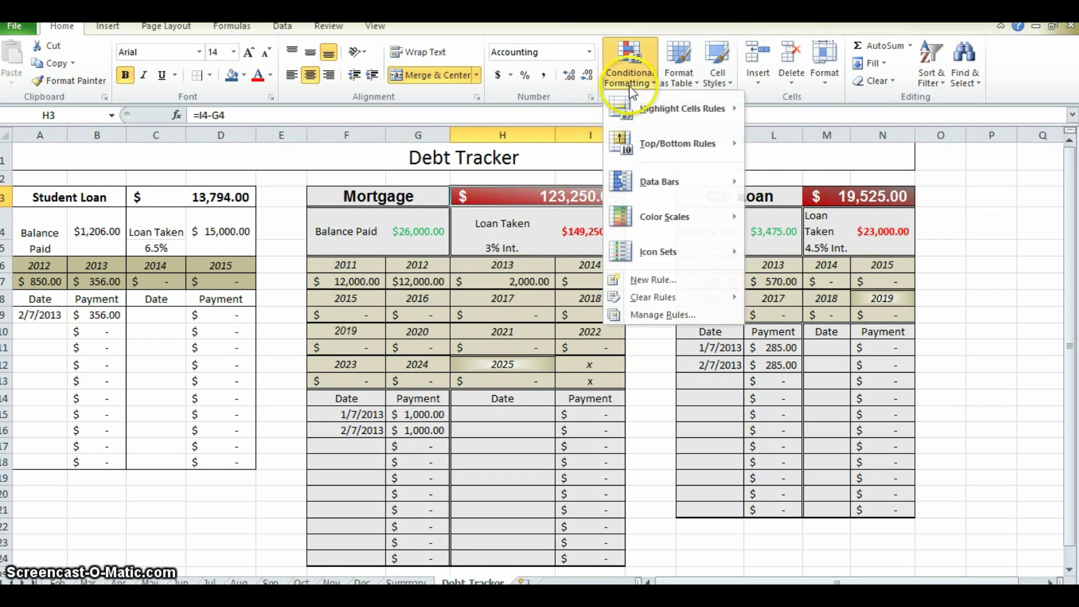
left_click(671, 313)
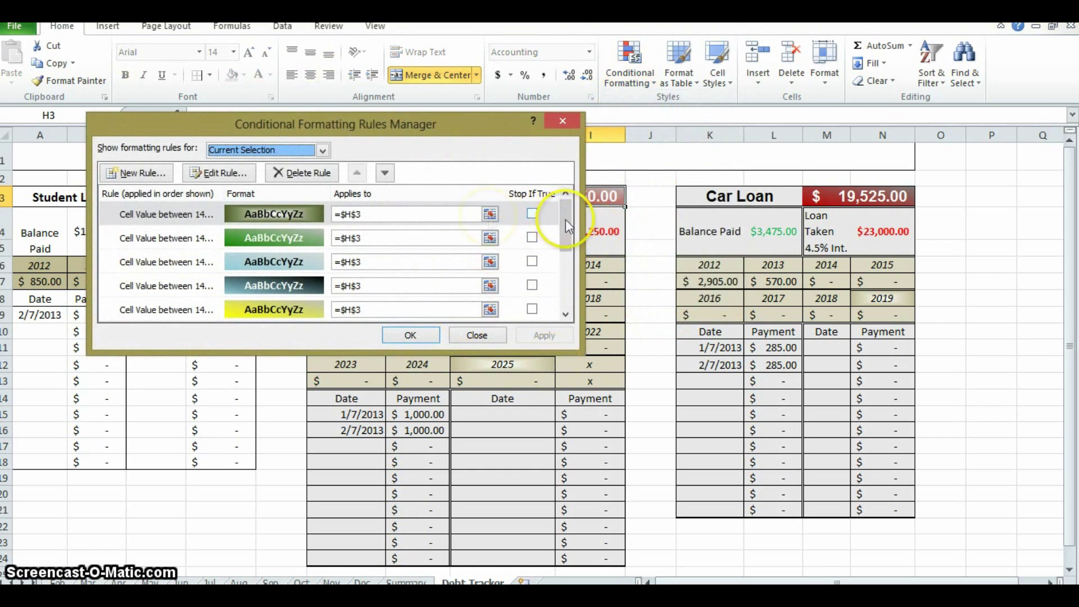
left_click_drag(566, 225, 584, 279)
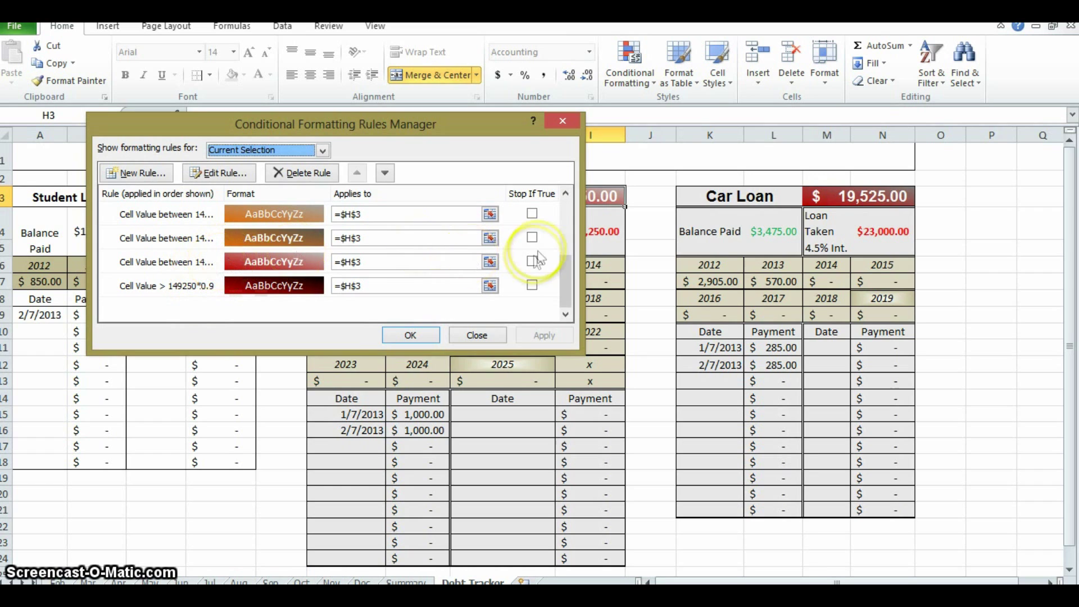
left_click(592, 241)
Step: Inspect the third, orange, light-blue and olive rules without changing them, then apply and close
double_click(202, 263)
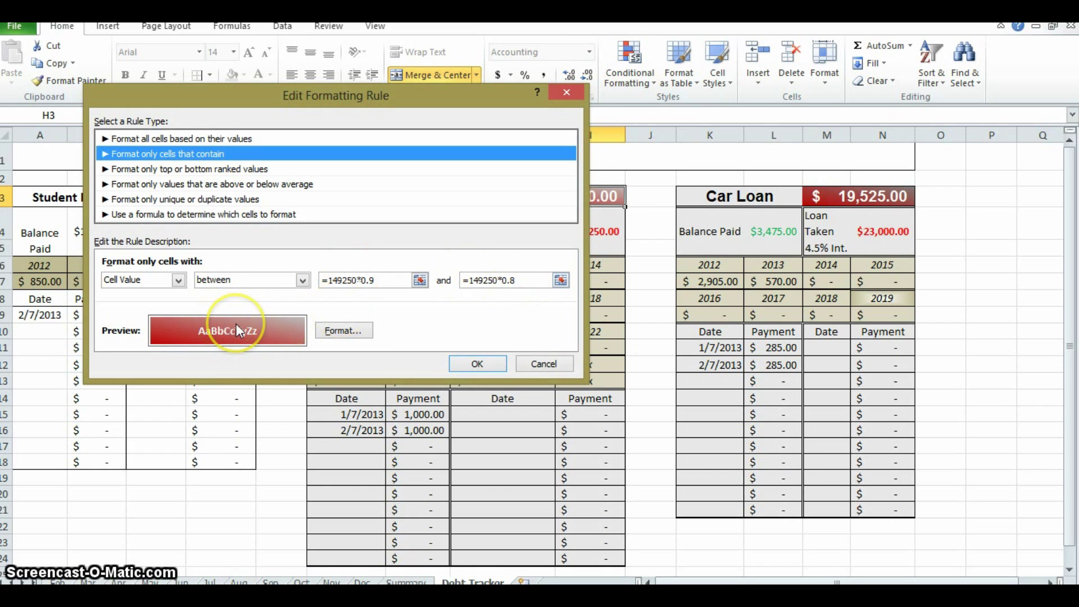
left_click(544, 363)
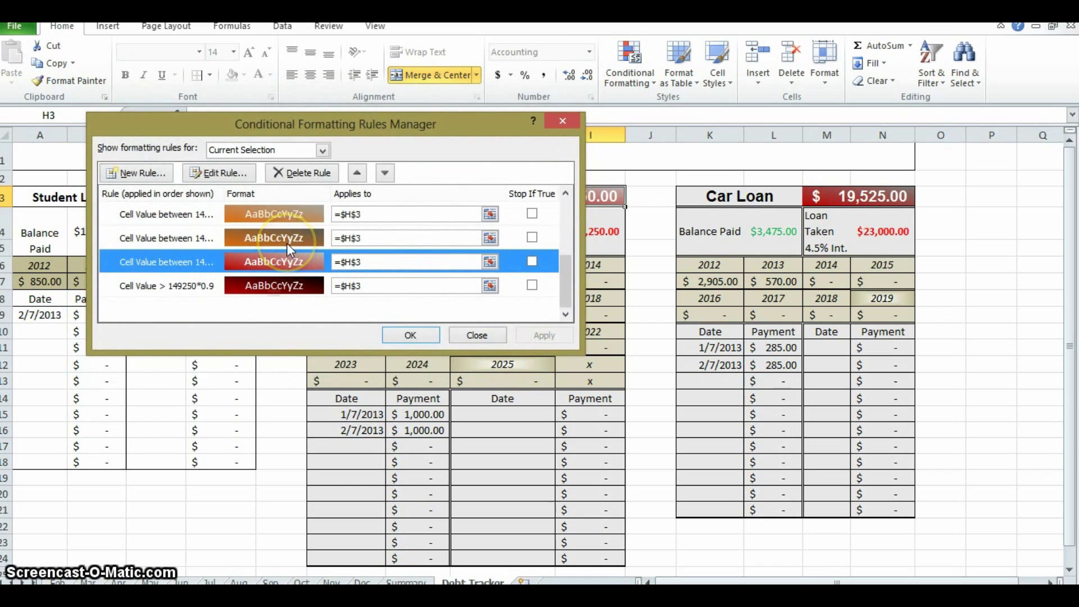
left_click(287, 243)
left_click(299, 214)
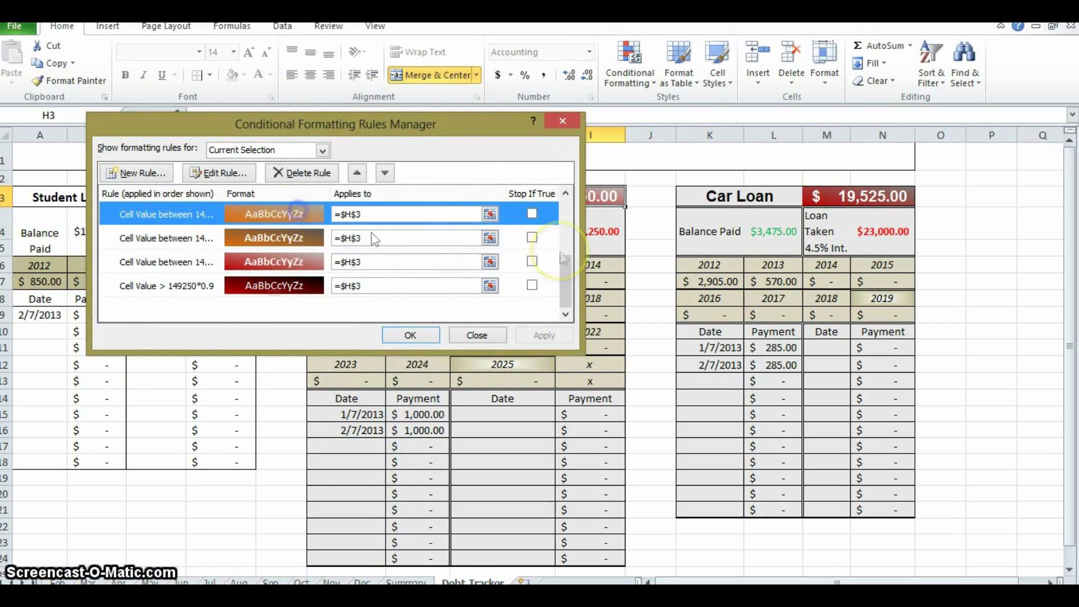
left_click(565, 194)
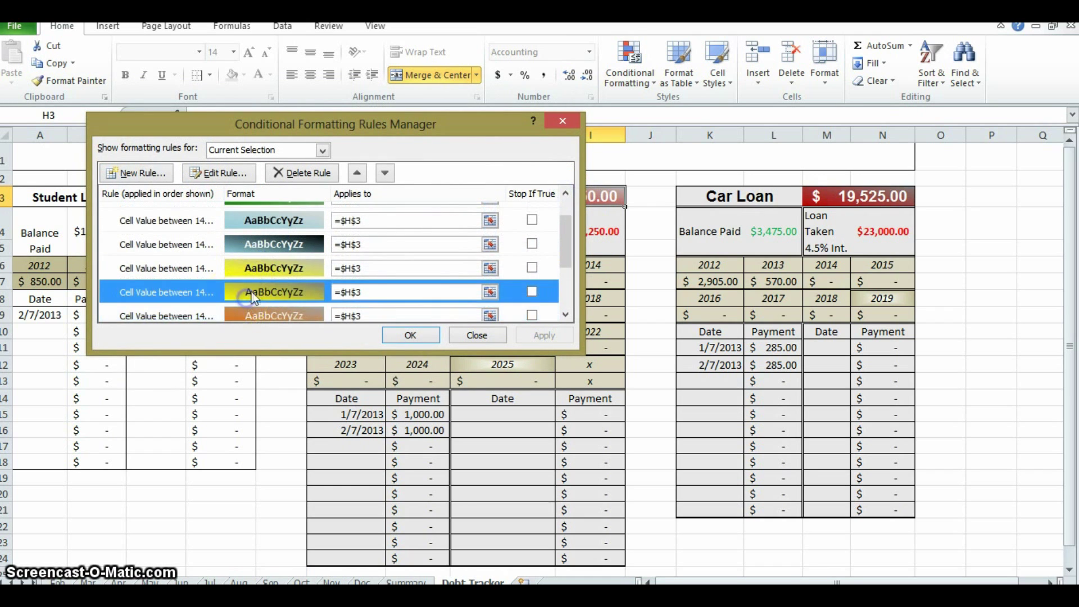
left_click(270, 221)
left_click(566, 193)
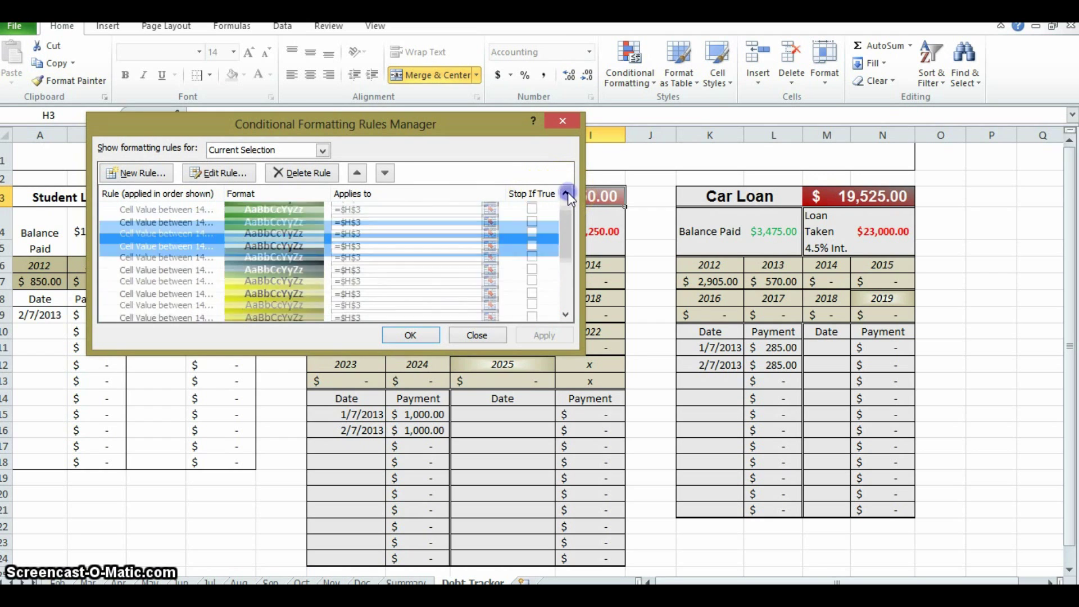
left_click(249, 214)
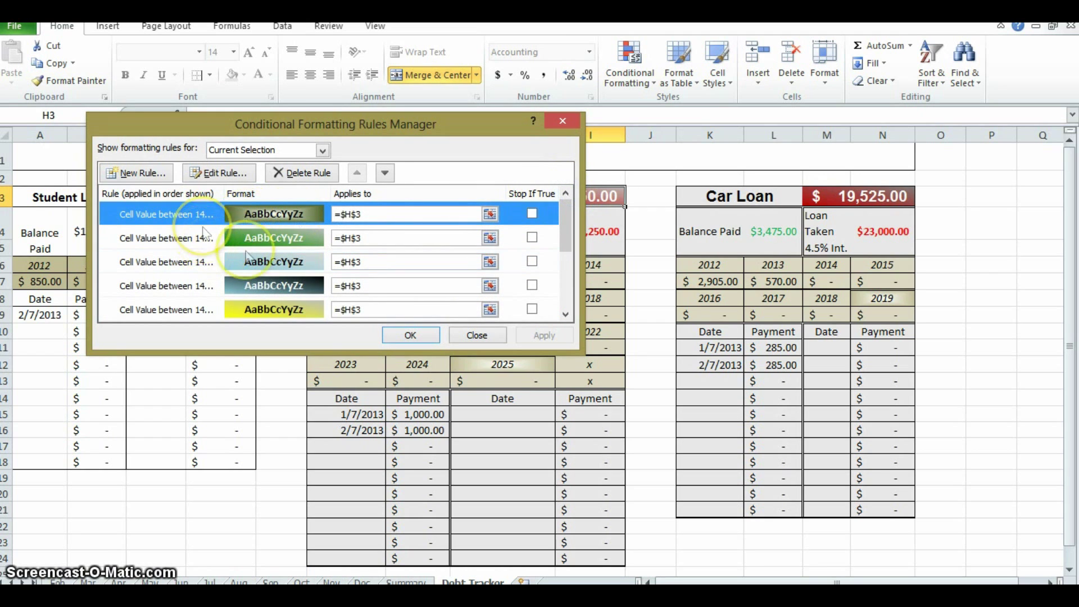
left_click(235, 173)
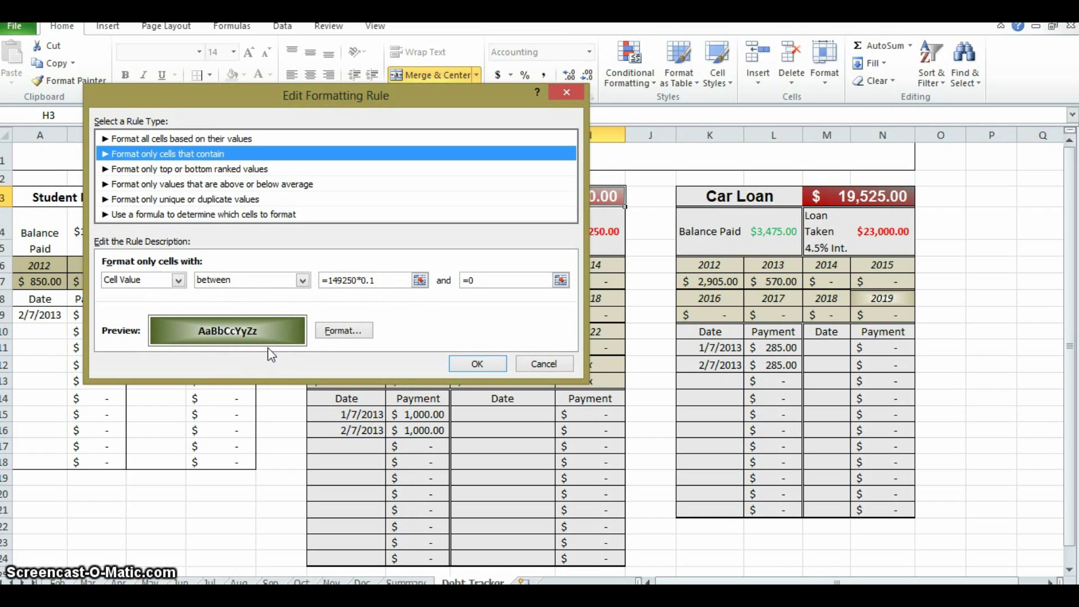
left_click(477, 363)
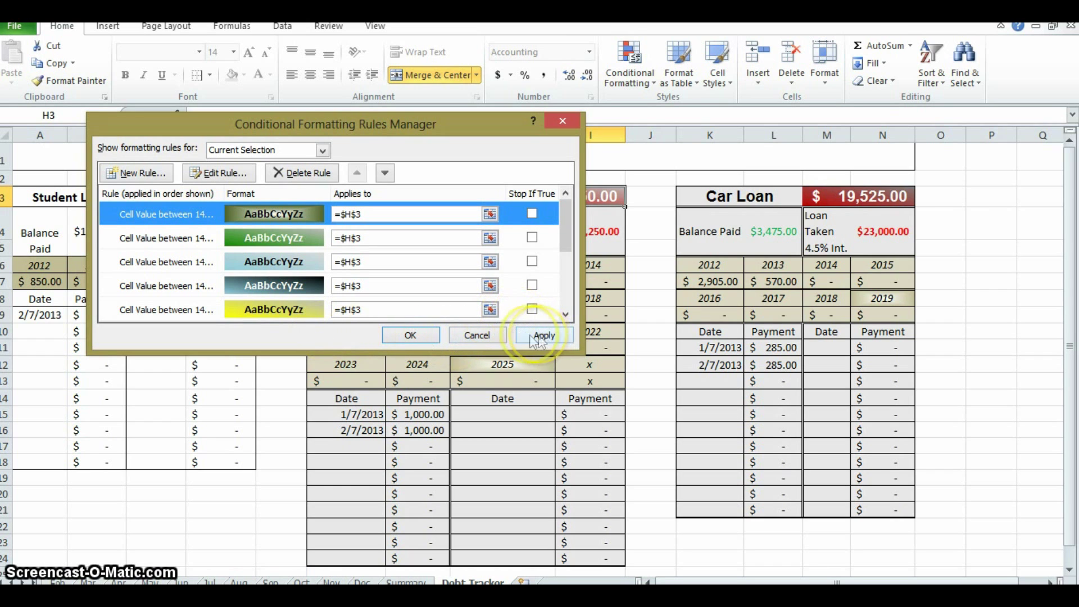
left_click(430, 334)
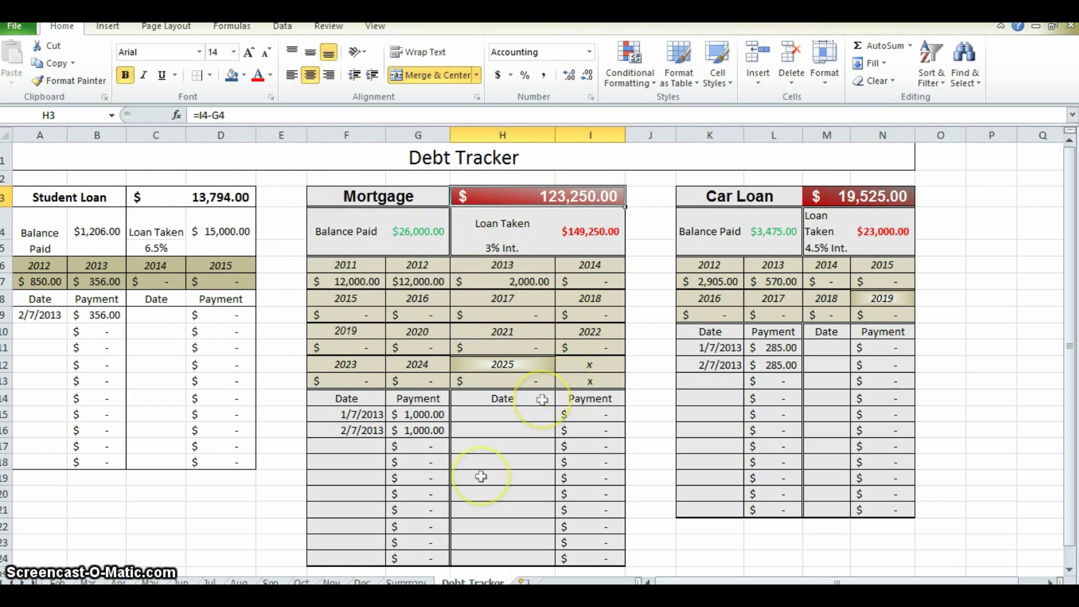
left_click(432, 453)
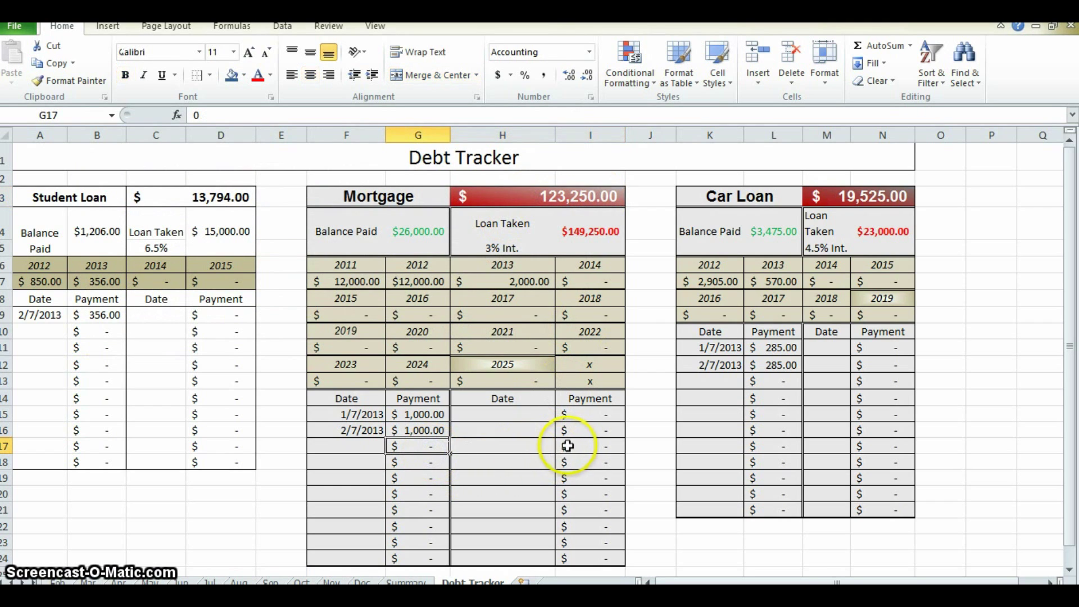
left_click(579, 197)
left_click(443, 452)
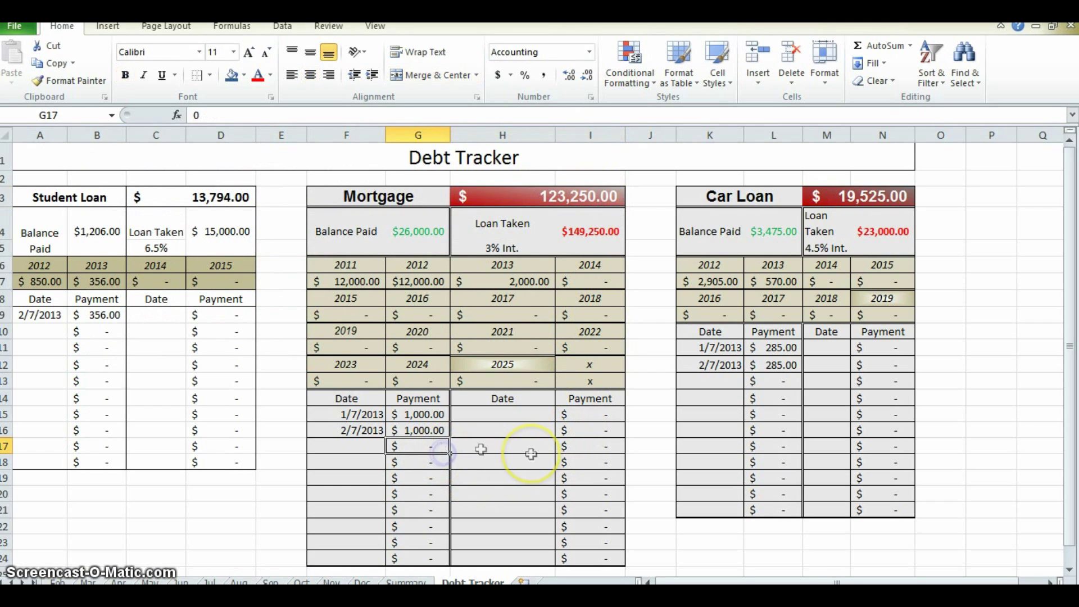
type("10,00")
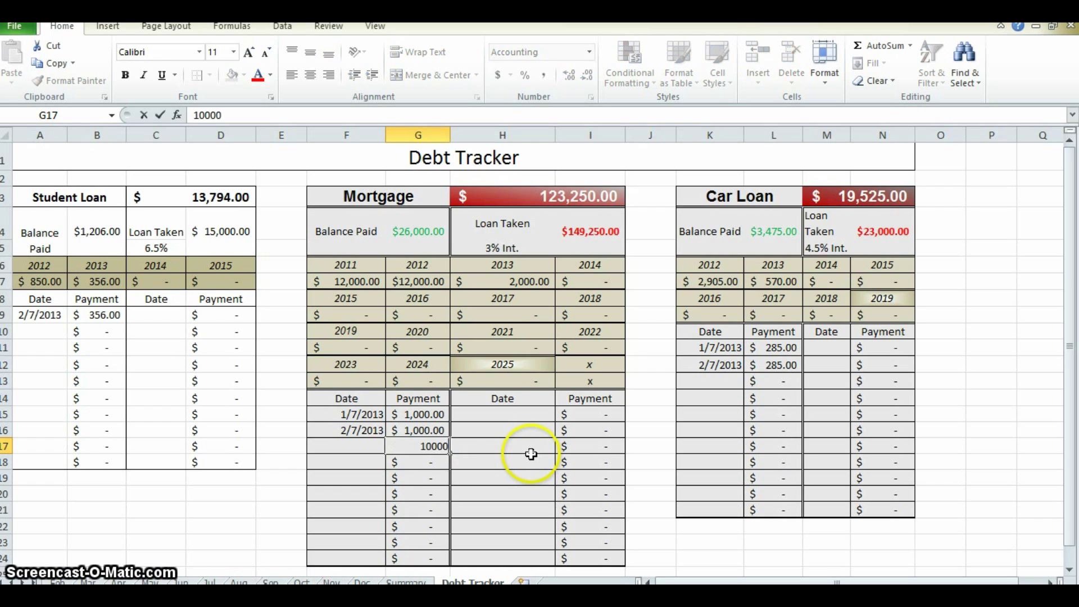
type("0")
key("Return")
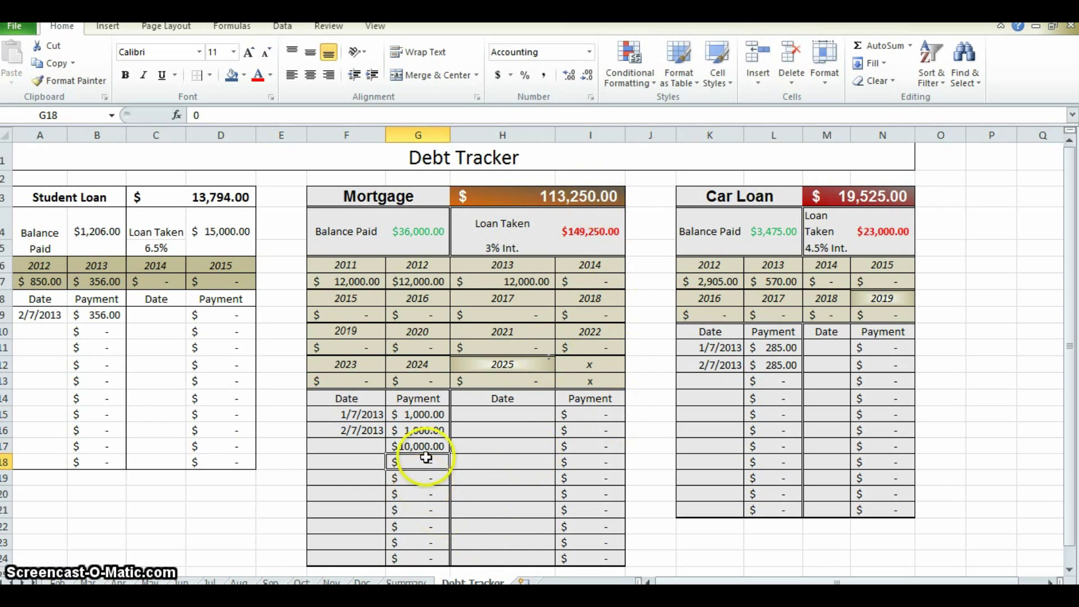
type("10000")
key("Return")
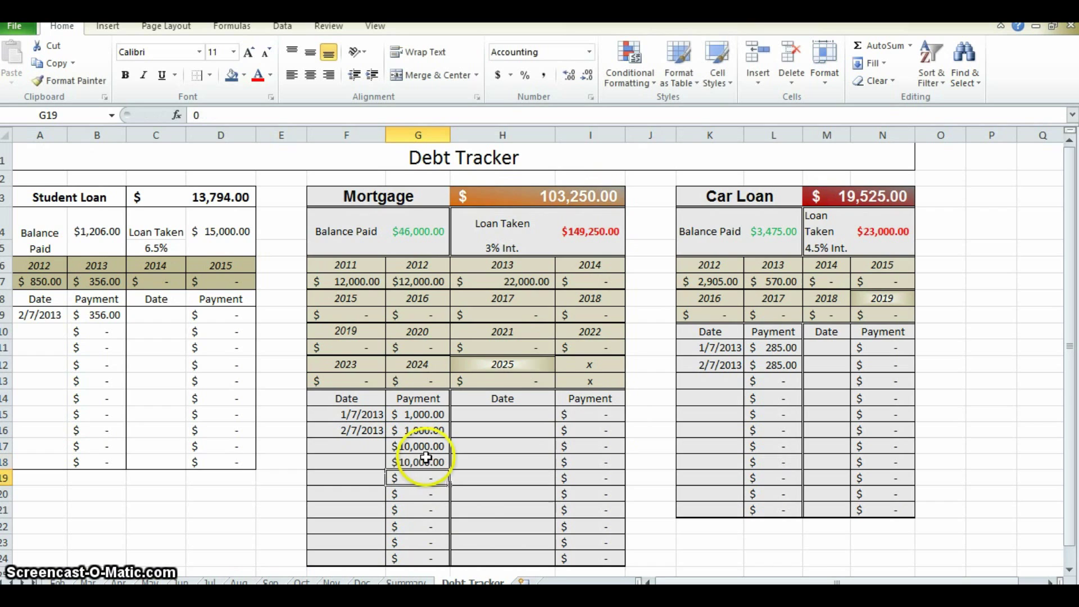
type("25000")
key("Return")
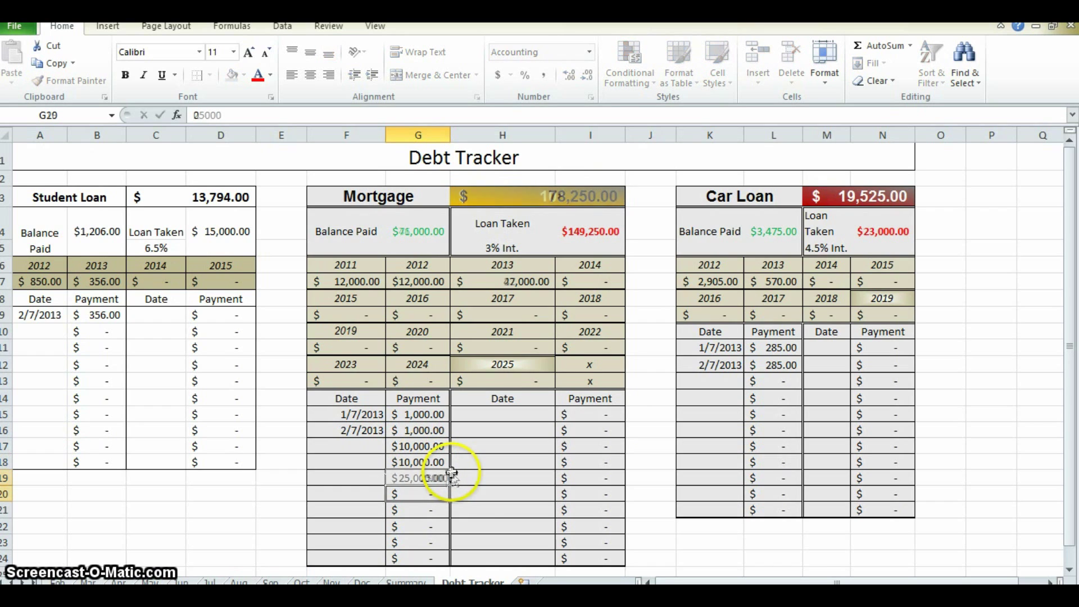
type("50000")
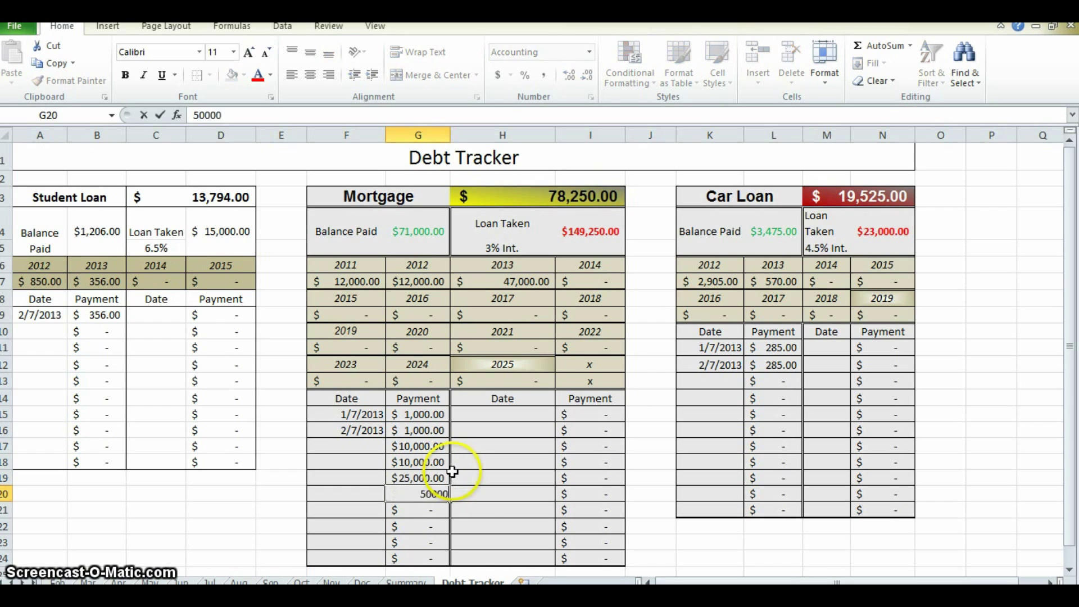
key("Return")
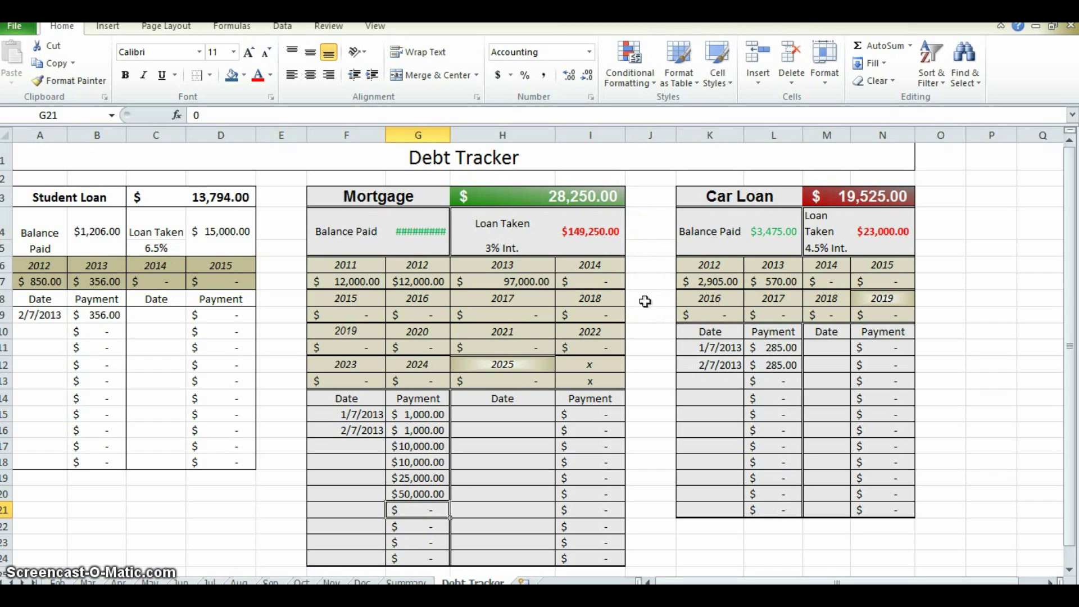
left_click(650, 303)
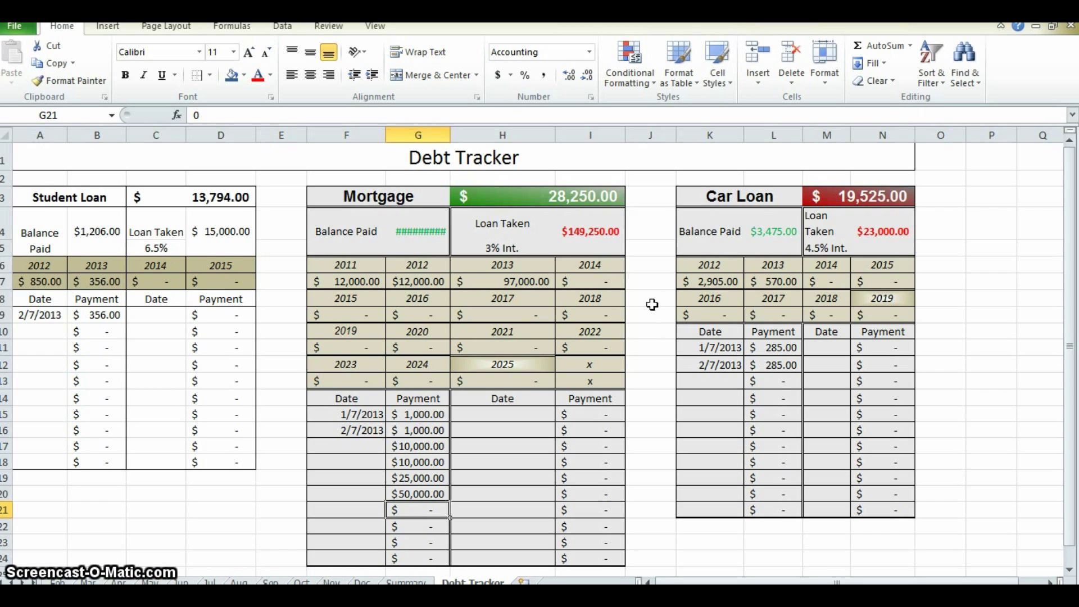
left_click(655, 311)
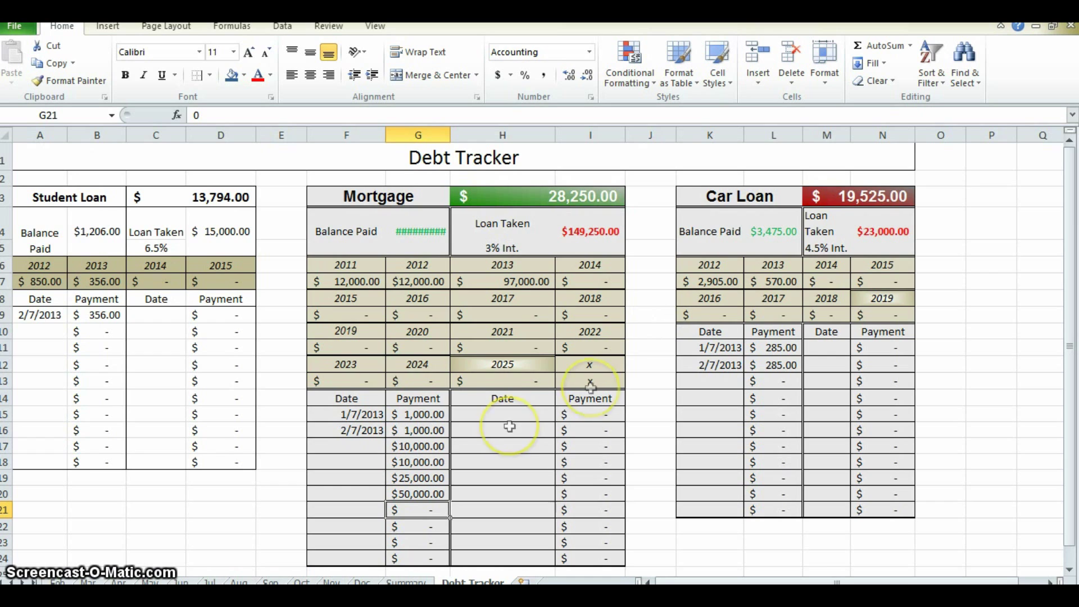
left_click(444, 446)
key("Delete")
key("Down")
key("Delete")
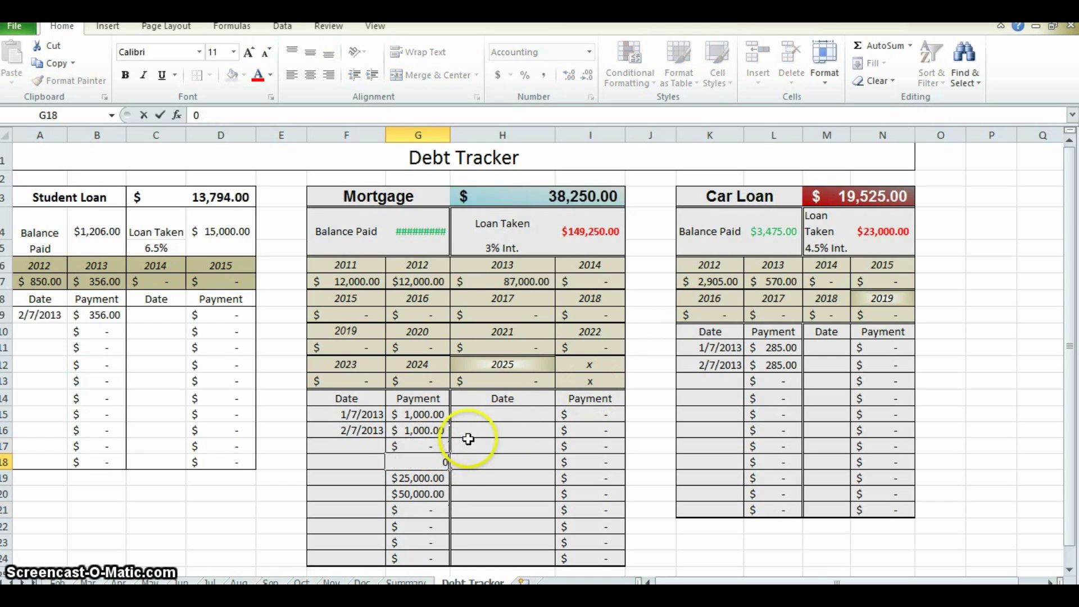
key("Down")
key("Delete")
key("Down")
key("Delete")
key("Down")
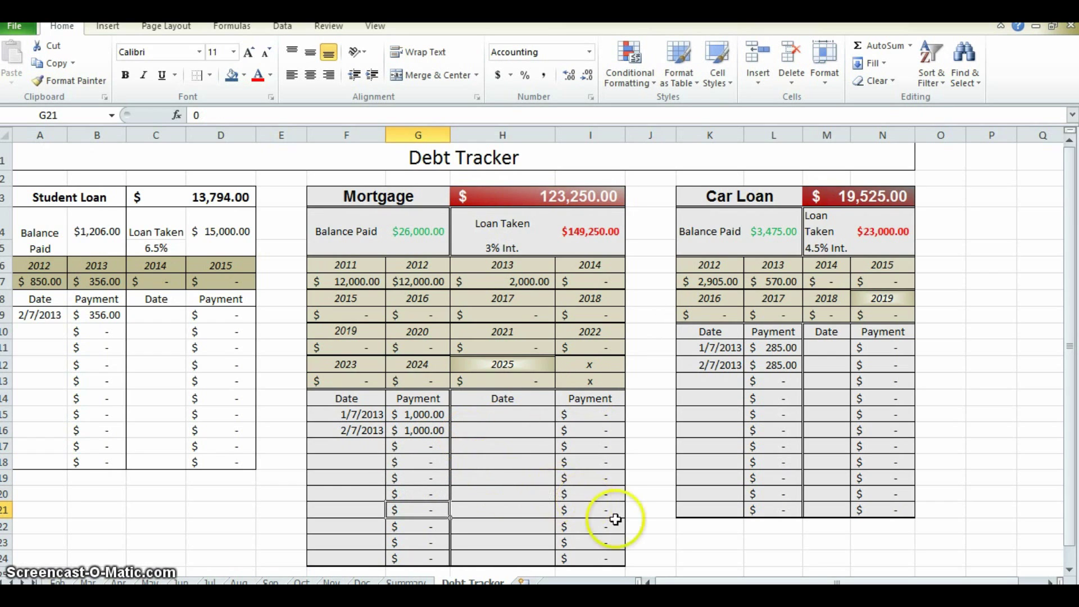
key("ctrl+Page_Up")
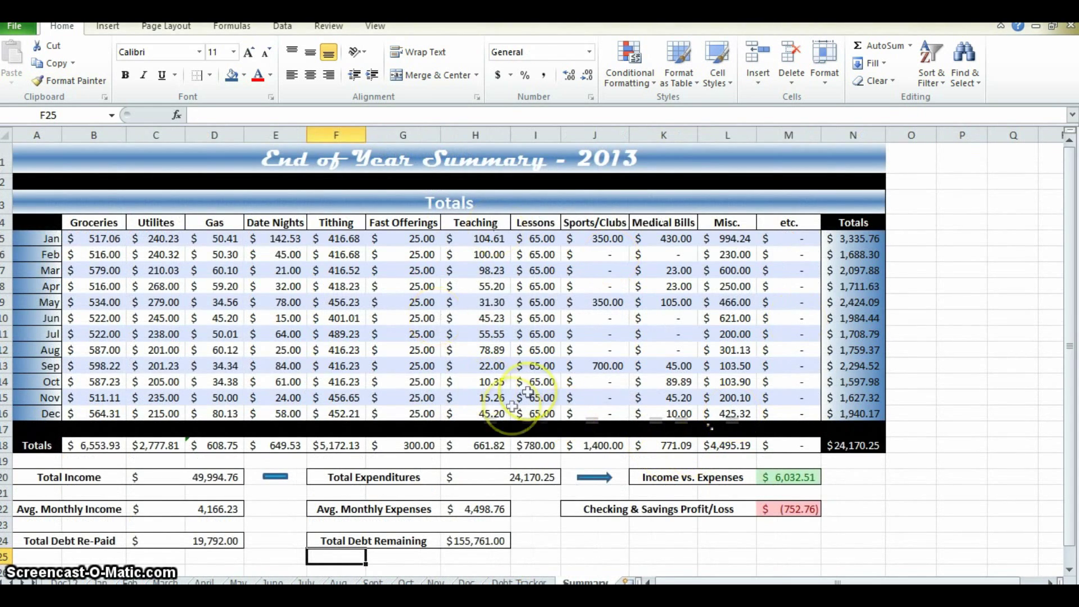
Step: Set the Summary 2013 title in A1 to font size 20
key("alt+Tab")
left_click(358, 159)
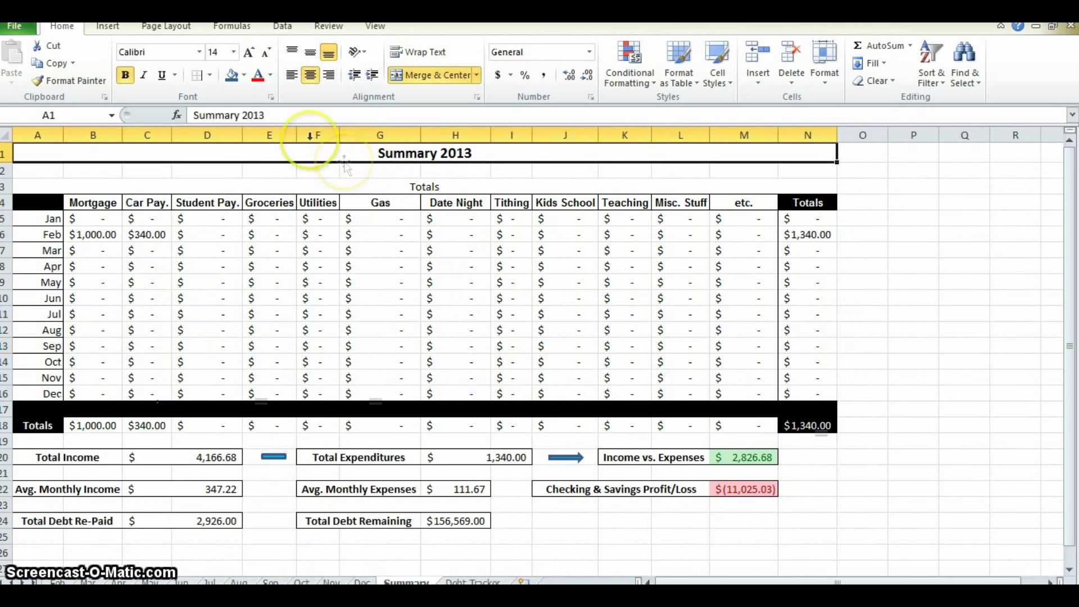
left_click(223, 52)
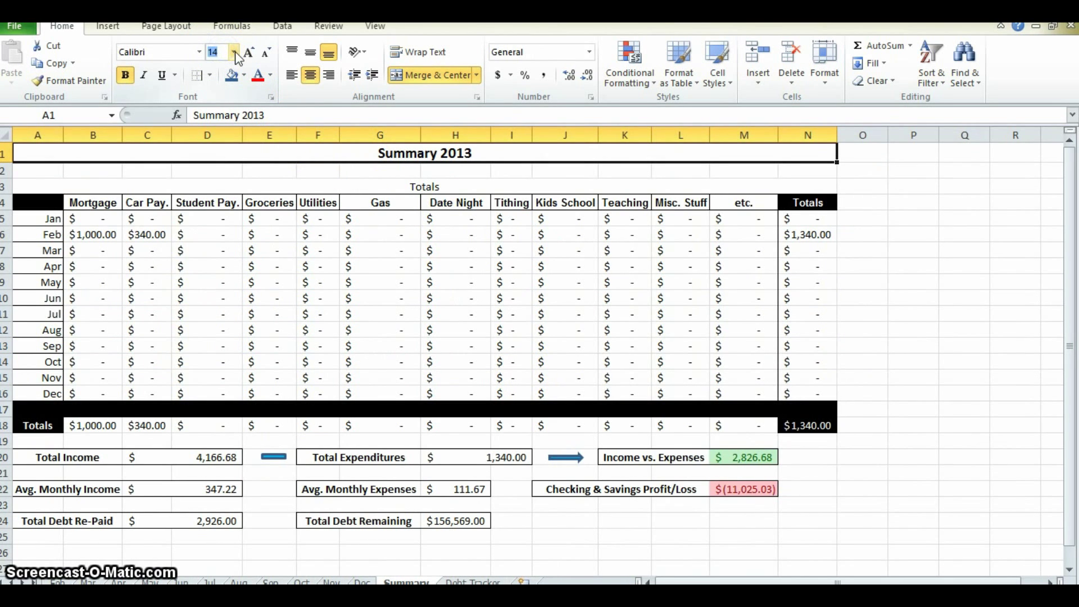
key("Return")
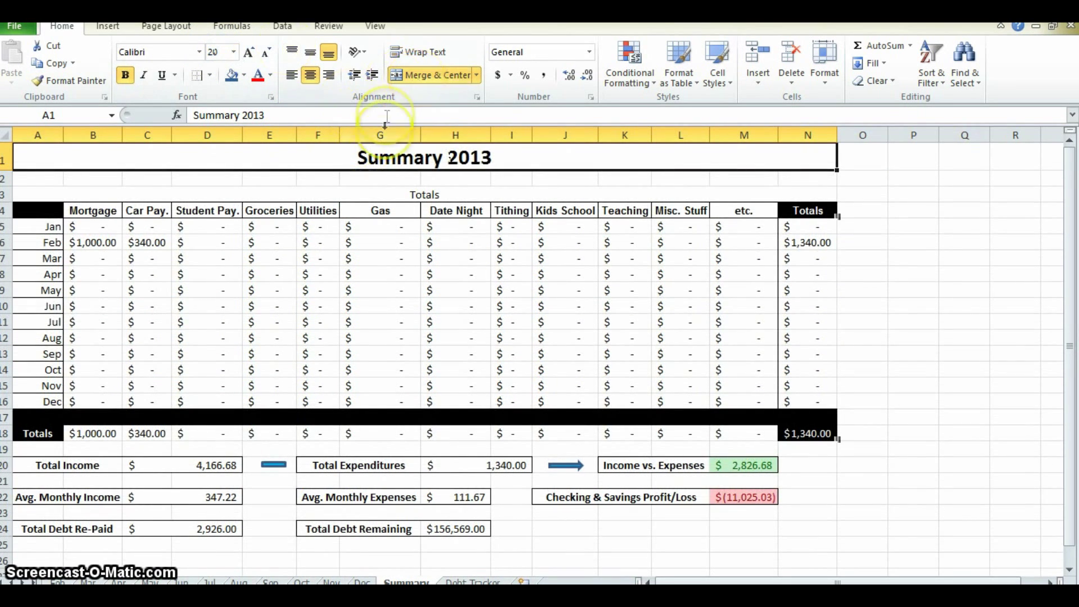
Step: Give the title a purple-to-dark-red gradient fill through Format Cells Fill Effects
right_click(380, 148)
left_click(450, 368)
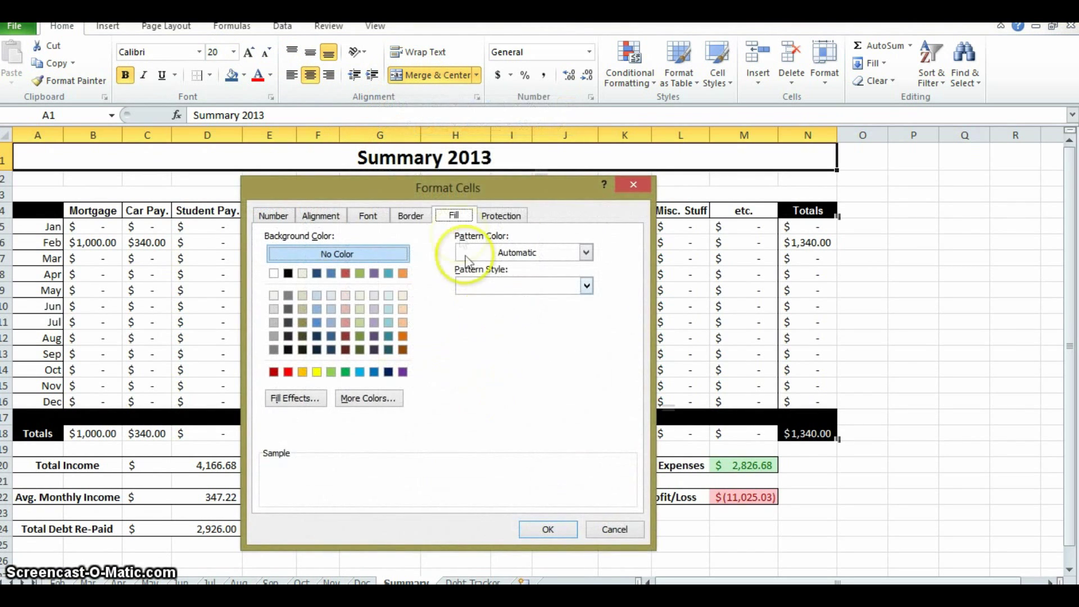
left_click(332, 399)
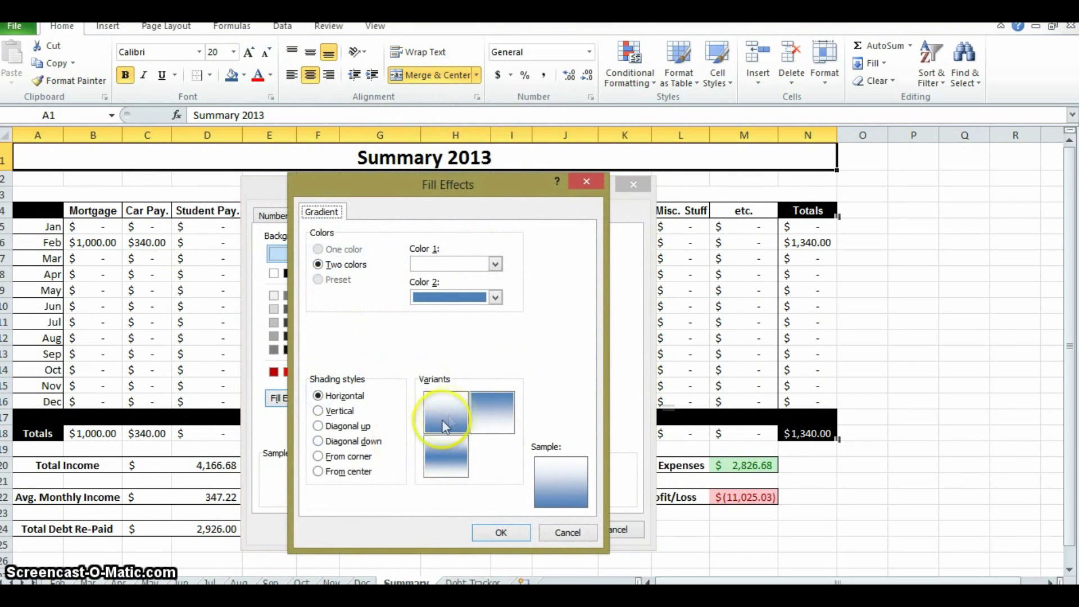
left_click(446, 453)
left_click(495, 298)
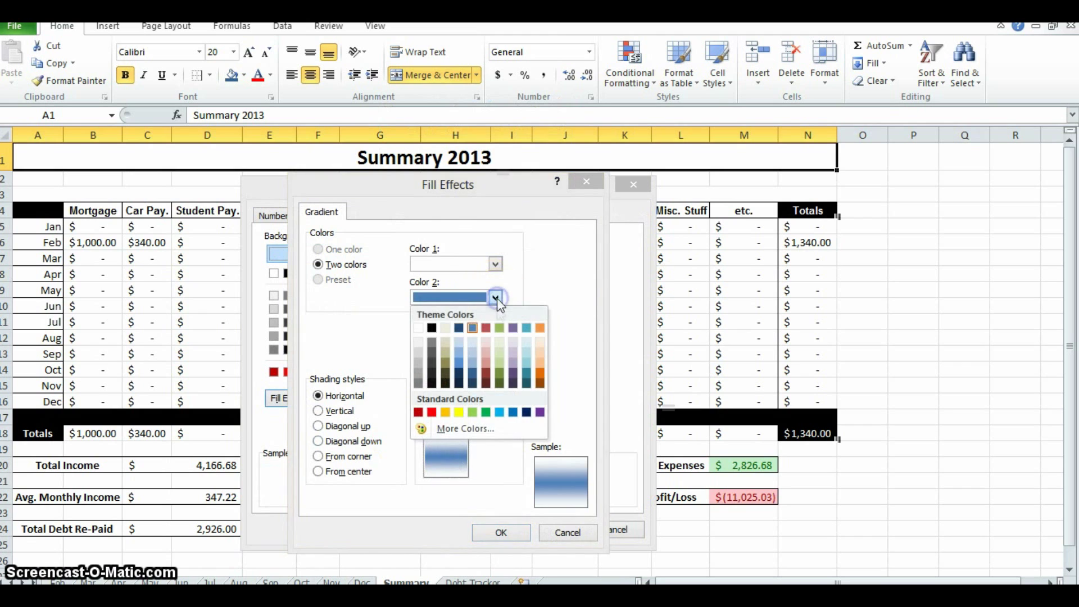
left_click(485, 361)
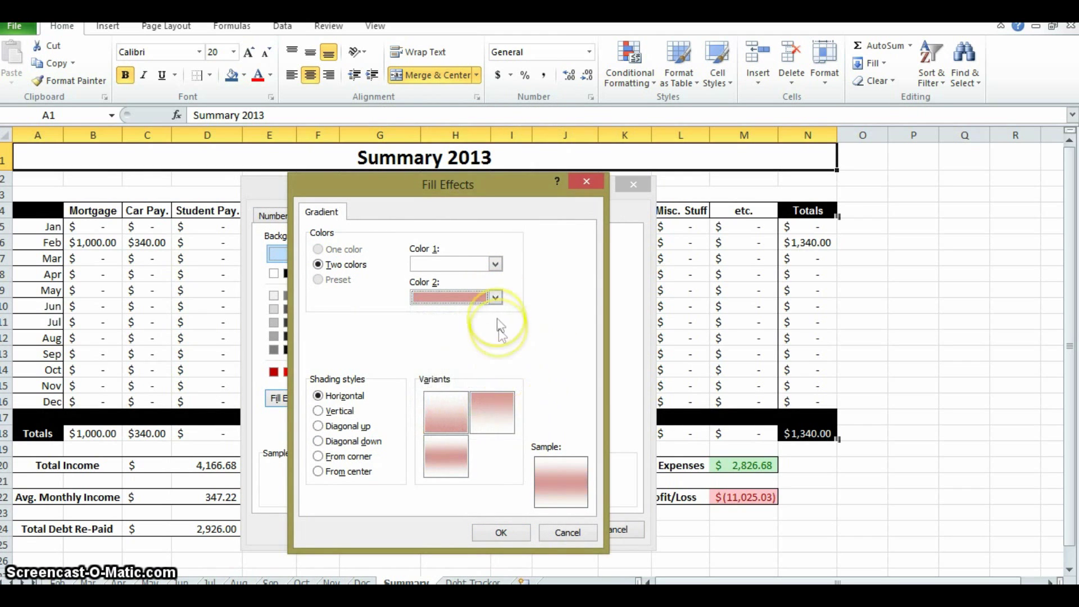
left_click(495, 298)
left_click(487, 372)
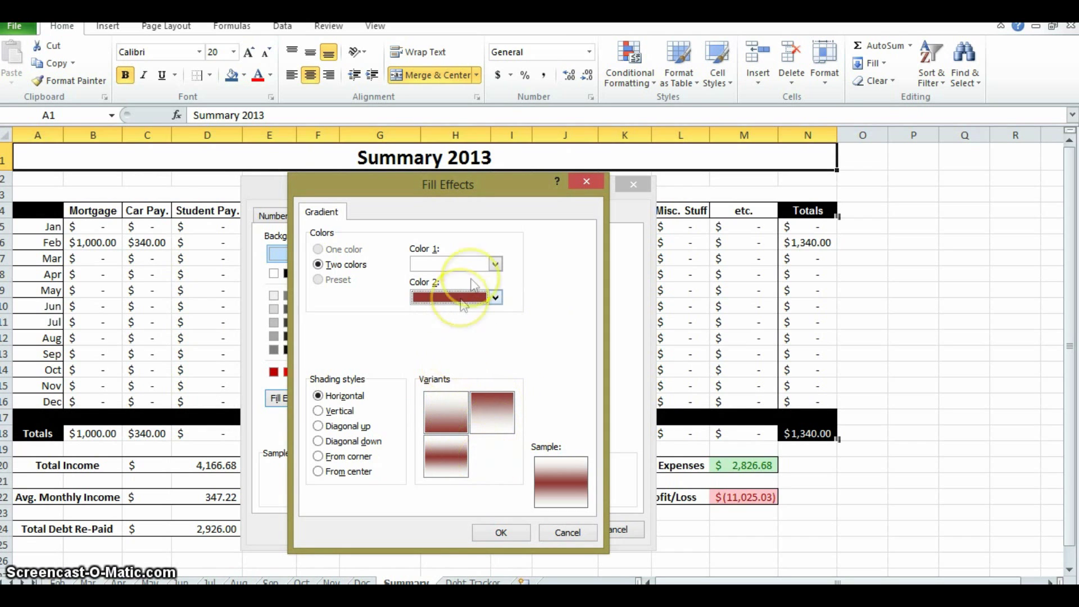
left_click(495, 264)
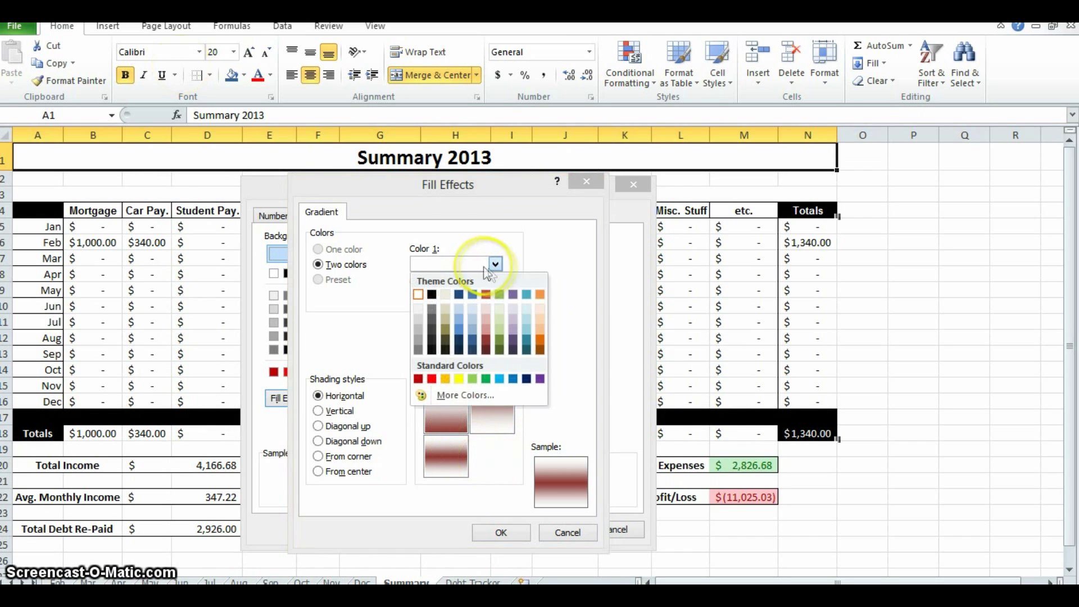
left_click(513, 339)
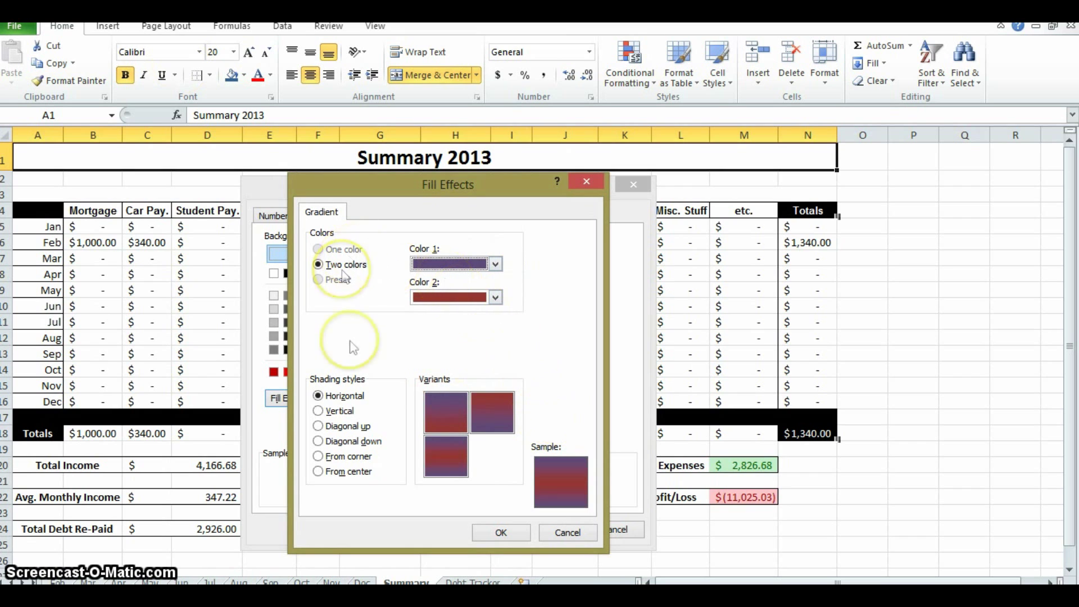
left_click(504, 529)
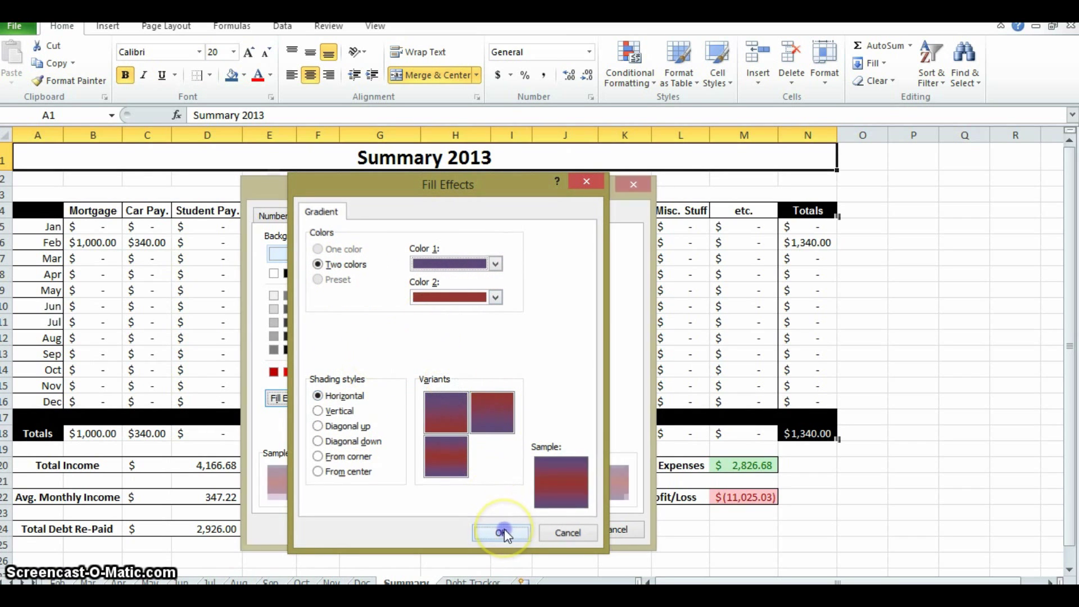
Step: Make the title's text white and apply the new cell formatting
left_click(368, 218)
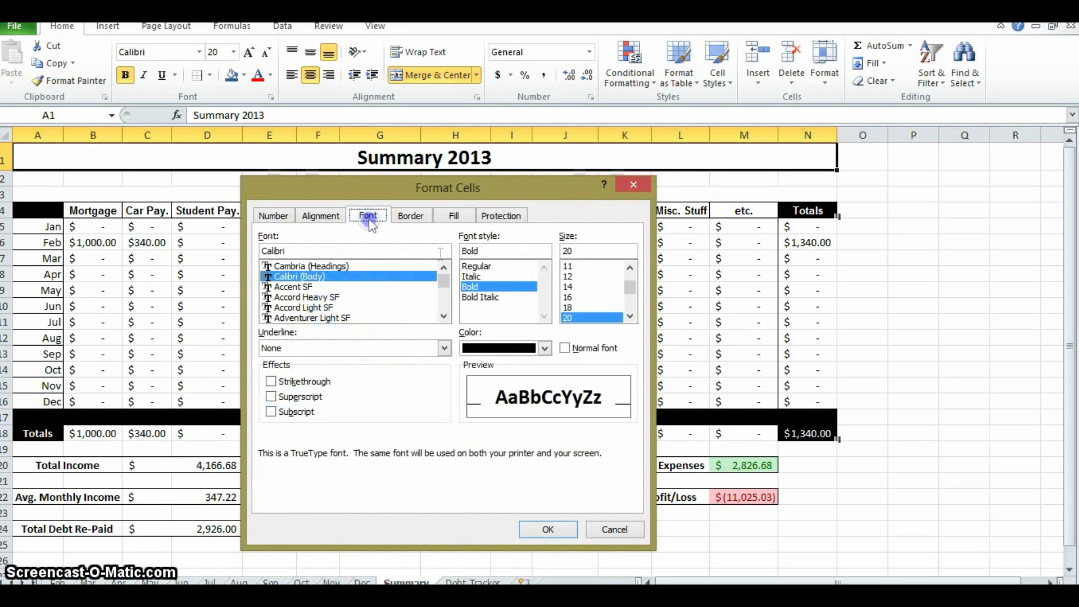
left_click(531, 349)
left_click(467, 397)
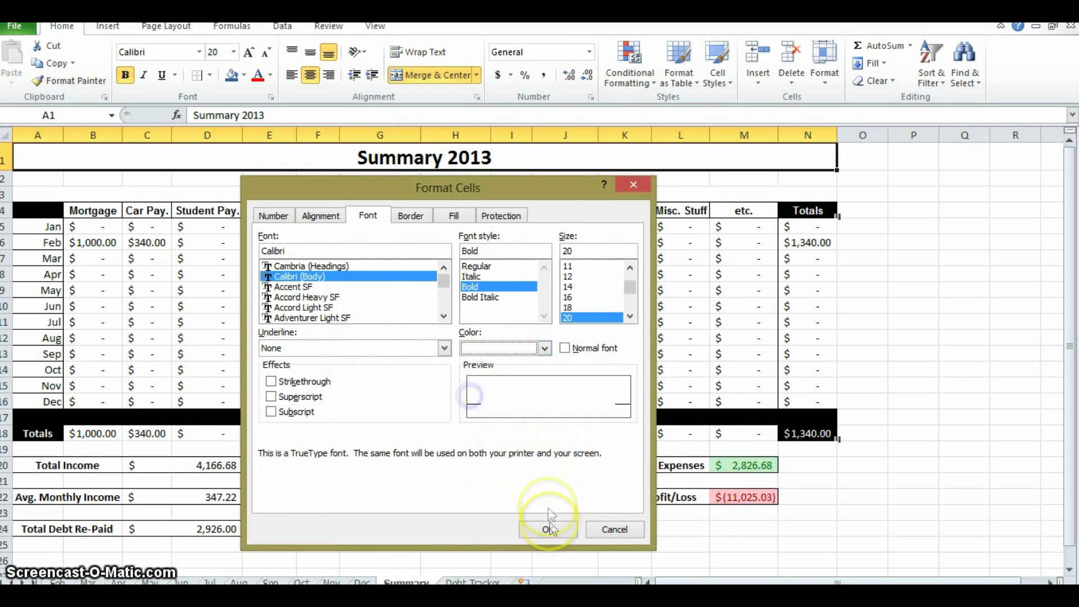
left_click(547, 529)
left_click(509, 194)
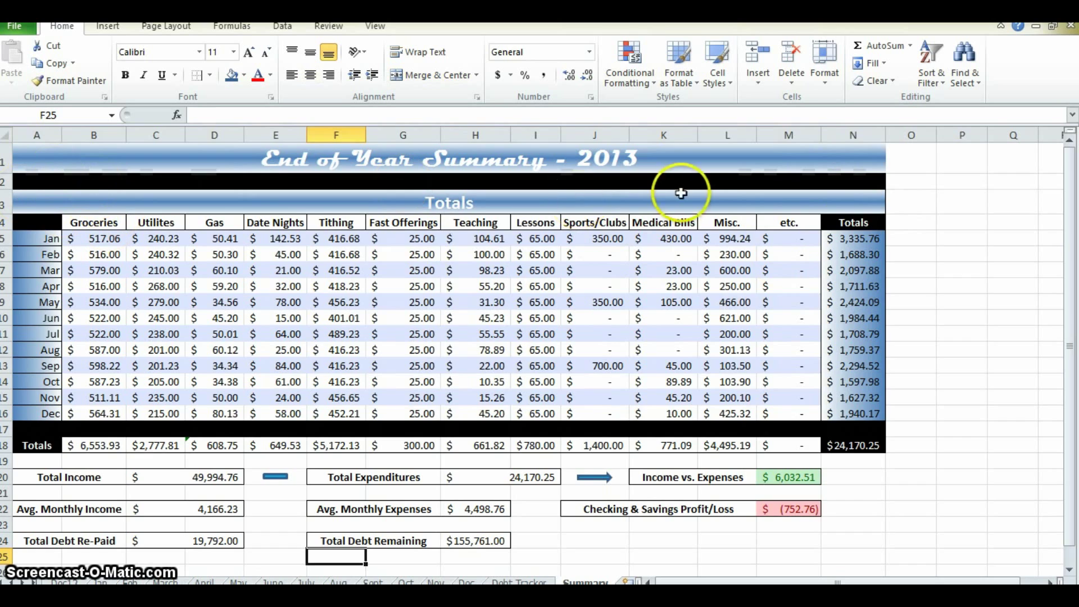
Step: Fill the empty row 2 band A2:N2 with black
key("alt+Tab")
left_click_drag(53, 178, 819, 179)
left_click(242, 77)
left_click(248, 104)
left_click(914, 334)
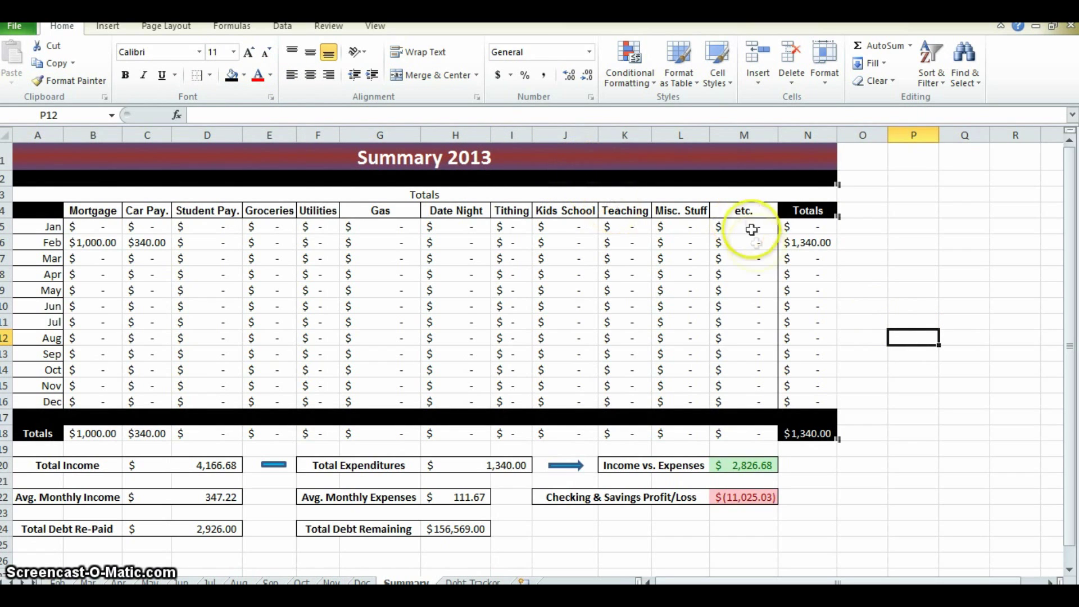
Step: Set the merged Totals heading in A3 to font size 16
left_click(427, 197)
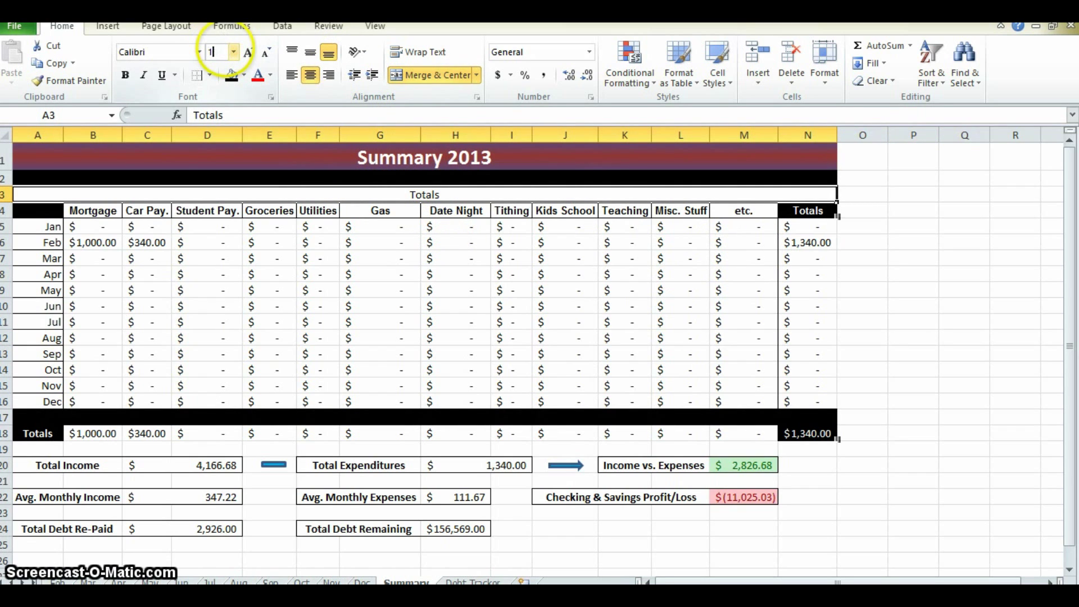
left_click(214, 52)
type("16")
key("Return")
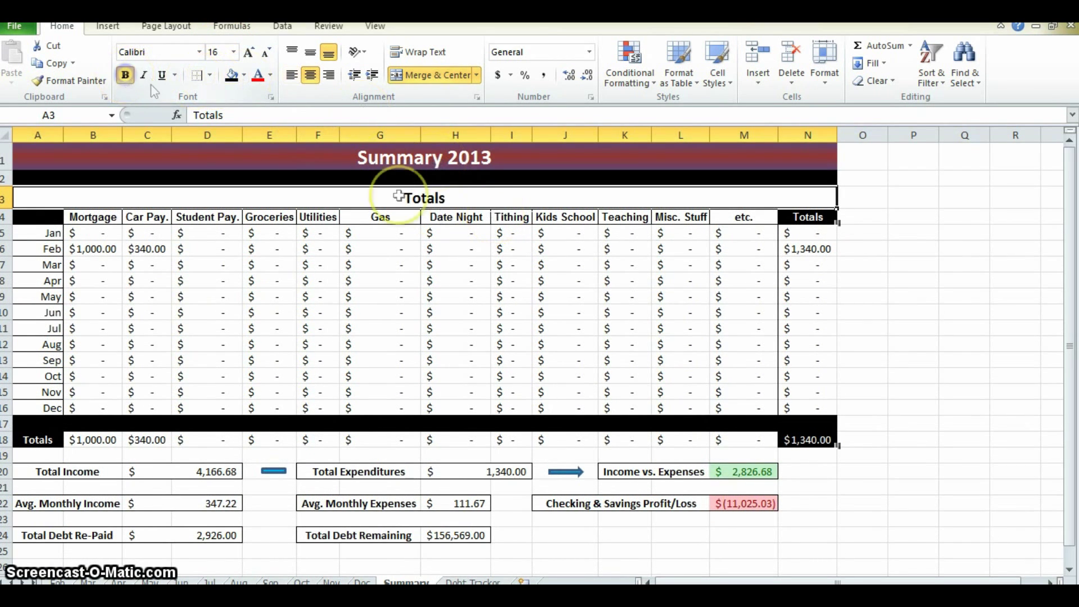
left_click(703, 278)
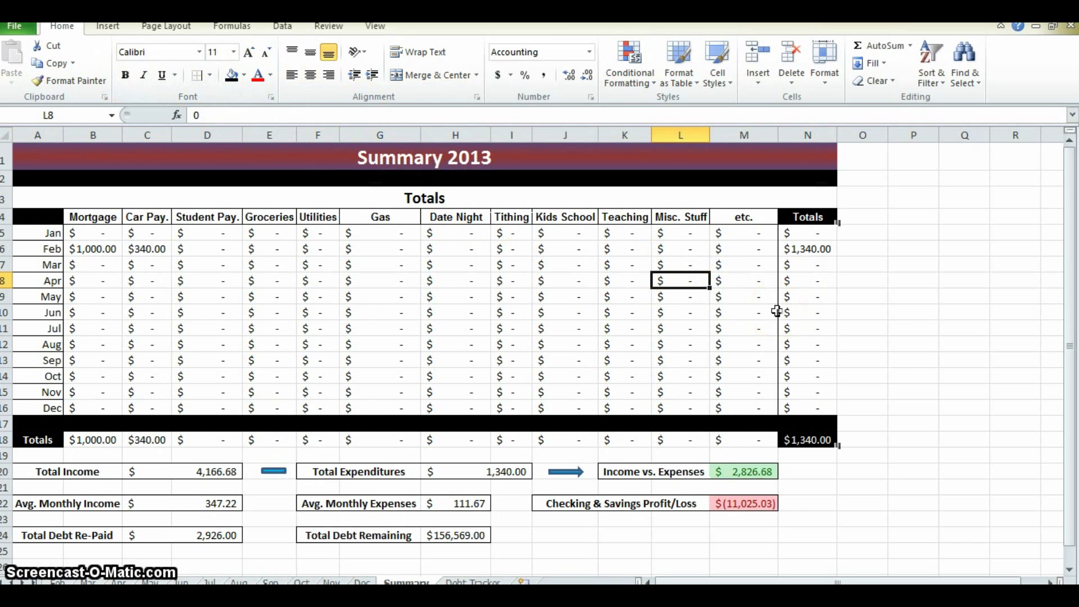
Step: Put a box border around the Totals column N4:N16
left_click_drag(813, 232, 831, 406)
left_click(860, 392)
left_click(863, 264)
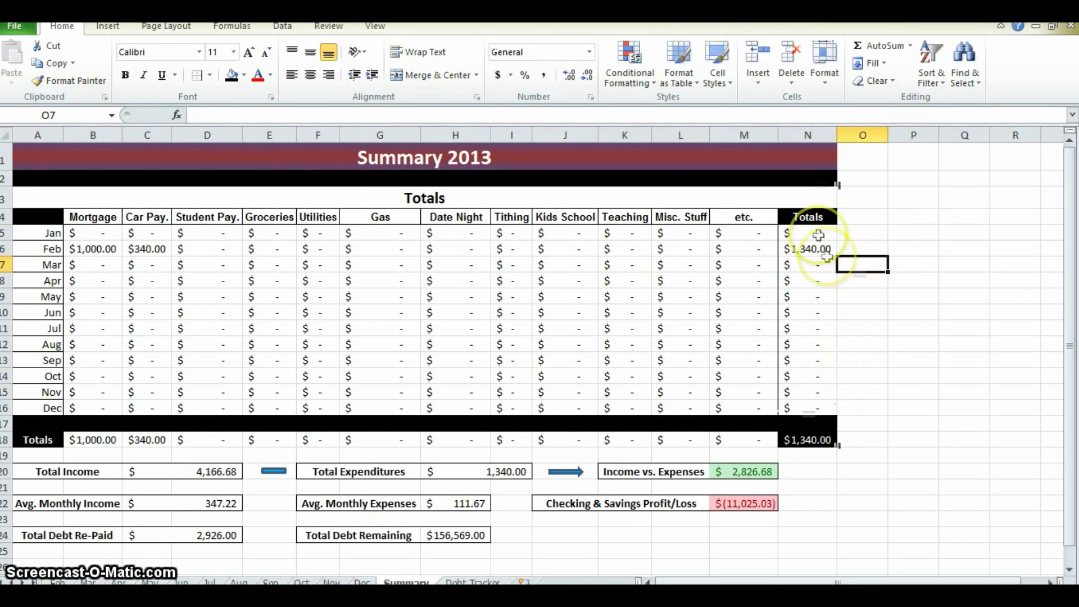
left_click_drag(815, 218, 828, 406)
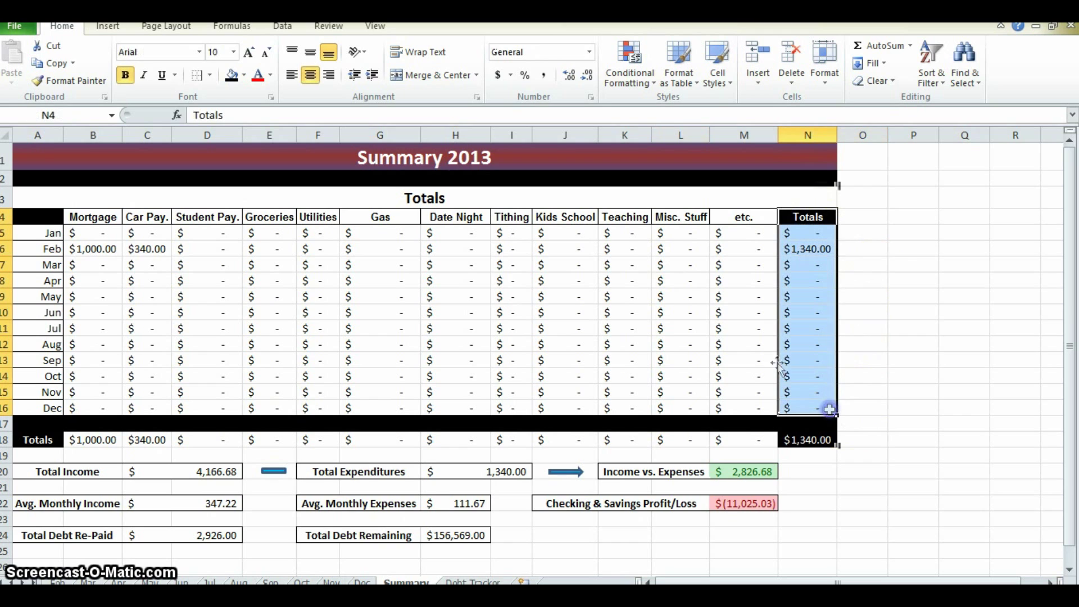
left_click(199, 76)
left_click(962, 326)
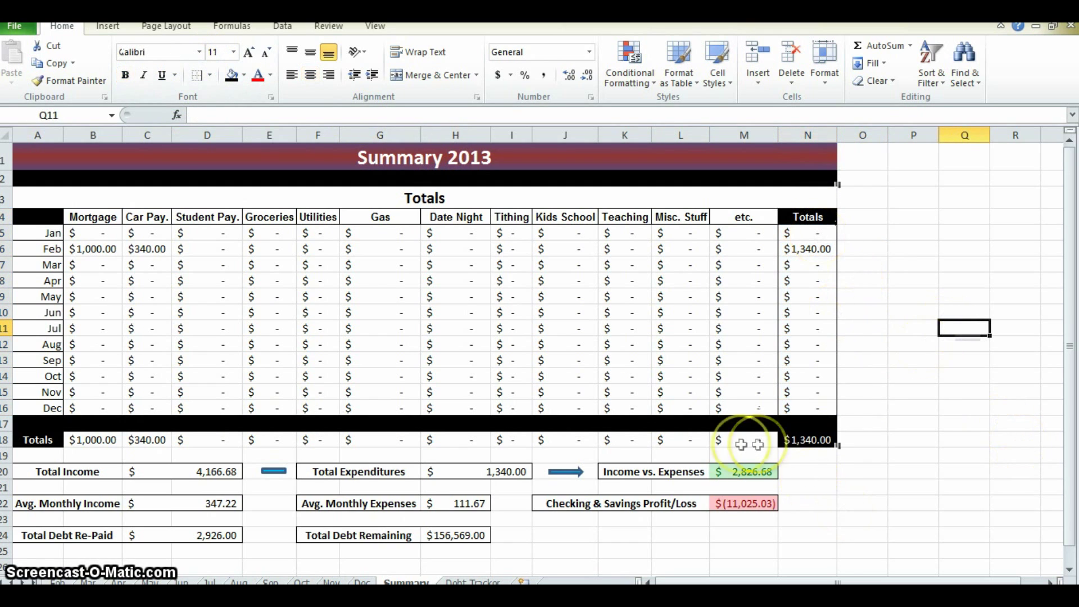
Step: Copy the Summary 2013 title's formatting onto the Totals heading A3 with Format Painter
left_click(323, 217)
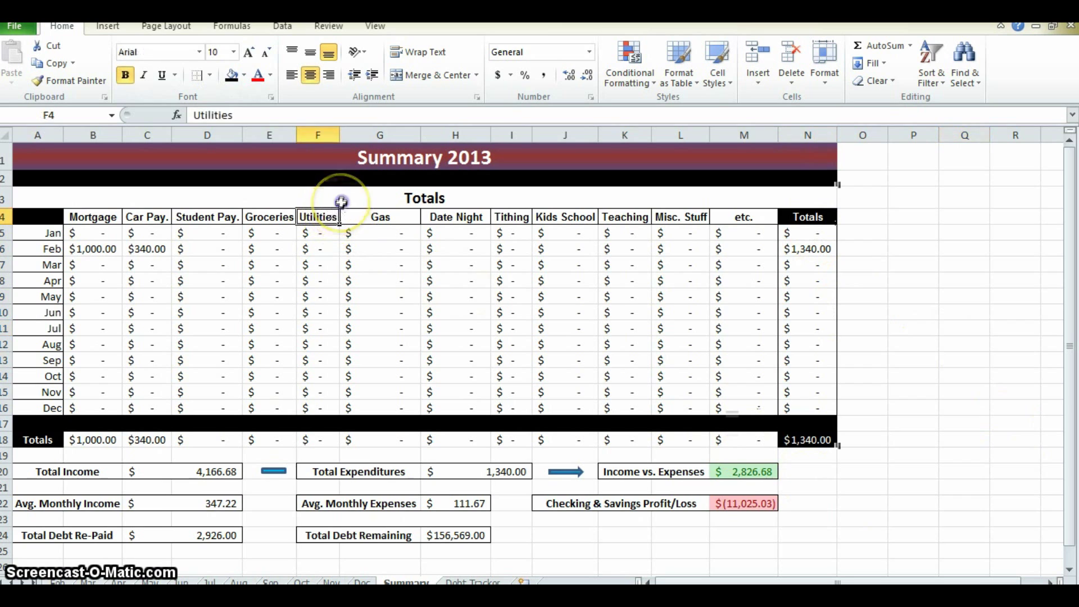
left_click(341, 202)
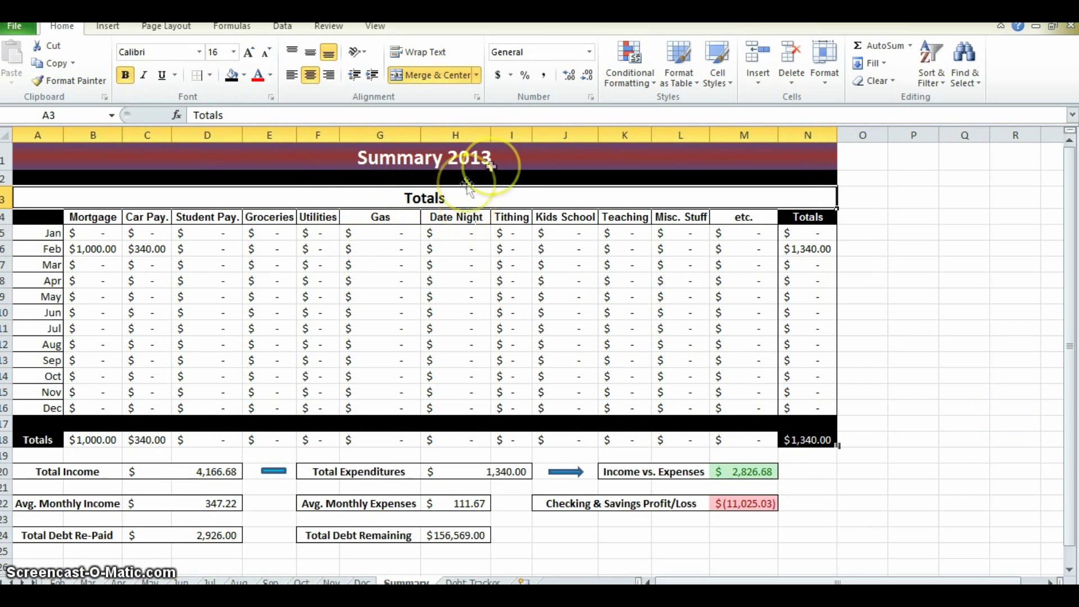
left_click(506, 159)
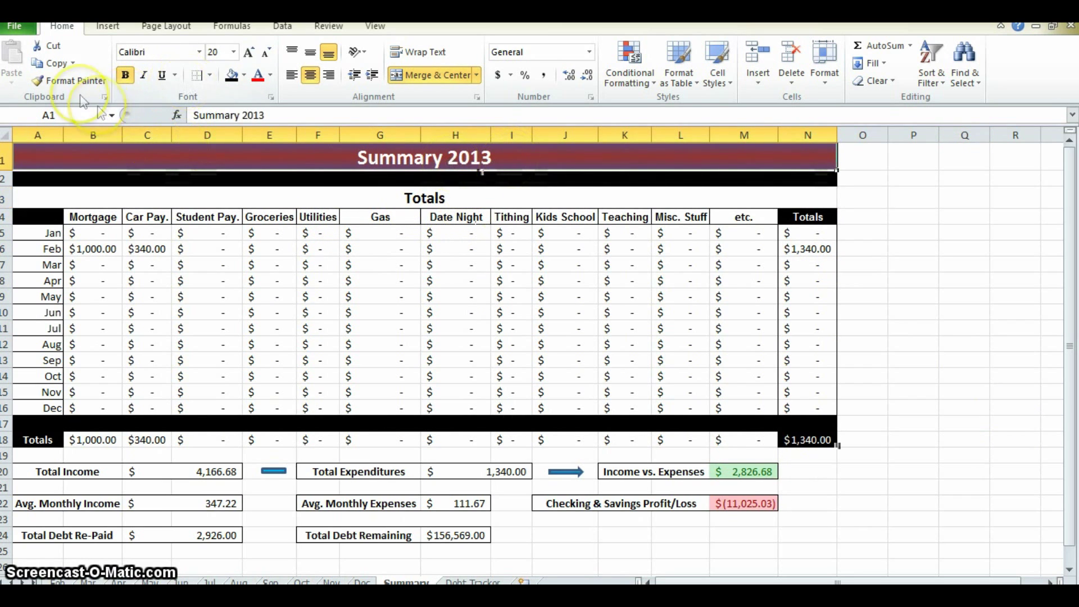
left_click(72, 80)
left_click(345, 197)
left_click(967, 290)
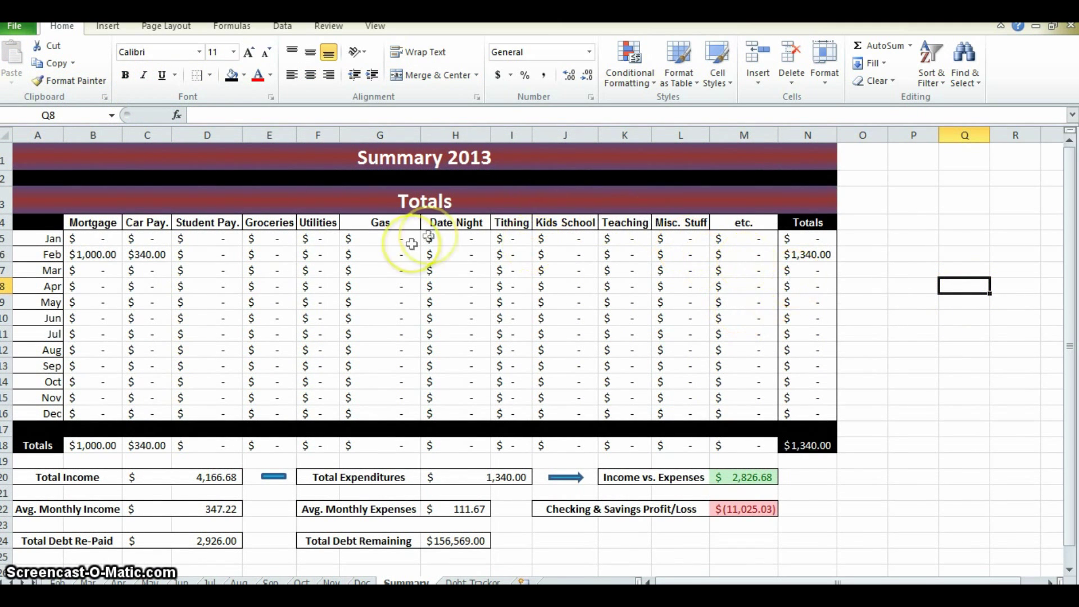
Step: After checking the reference workbook, select Totals N5:N16 and set gradient Color 2 to dark red
key("ctrl+Tab")
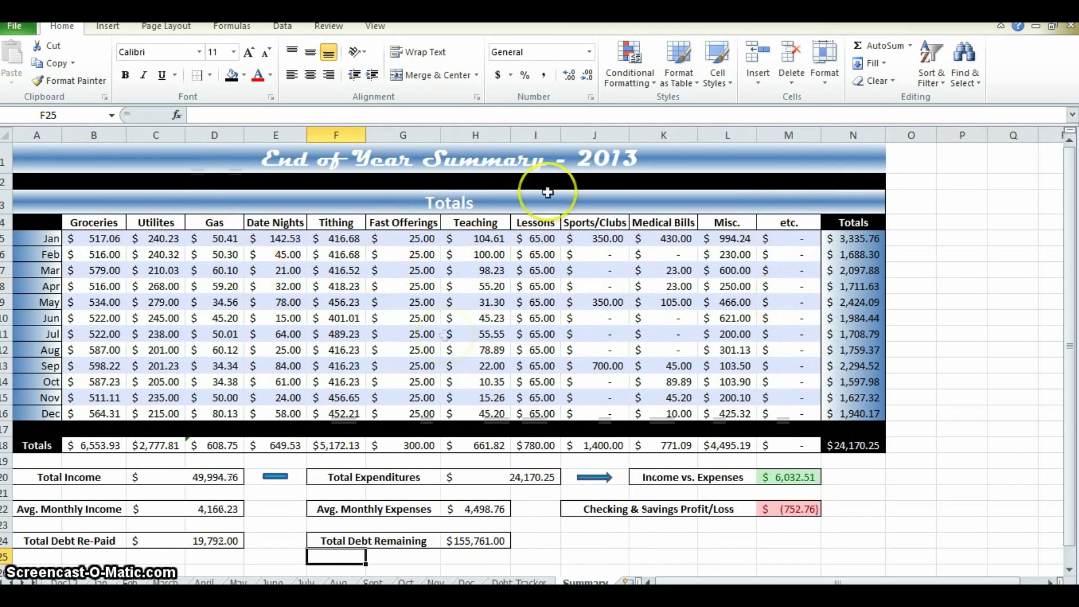
key("ctrl+Tab")
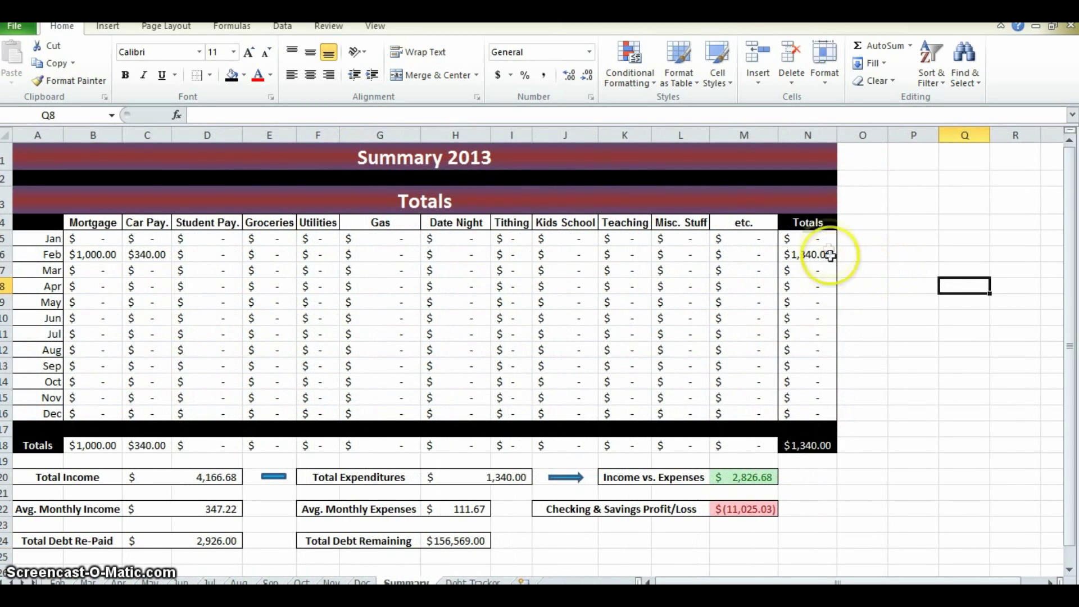
left_click_drag(809, 238, 827, 418)
right_click(827, 418)
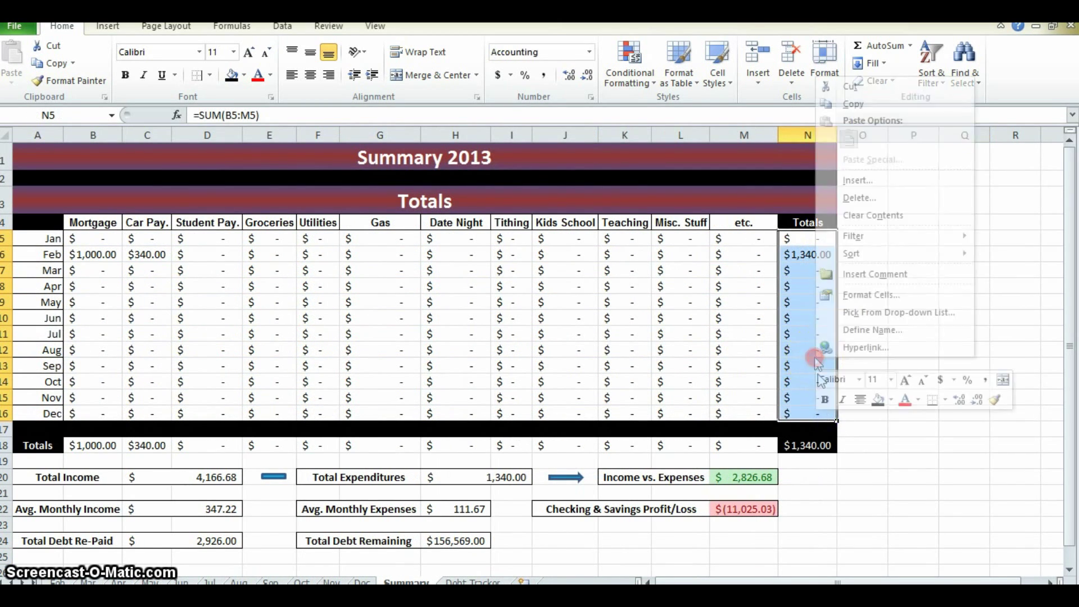
left_click(860, 292)
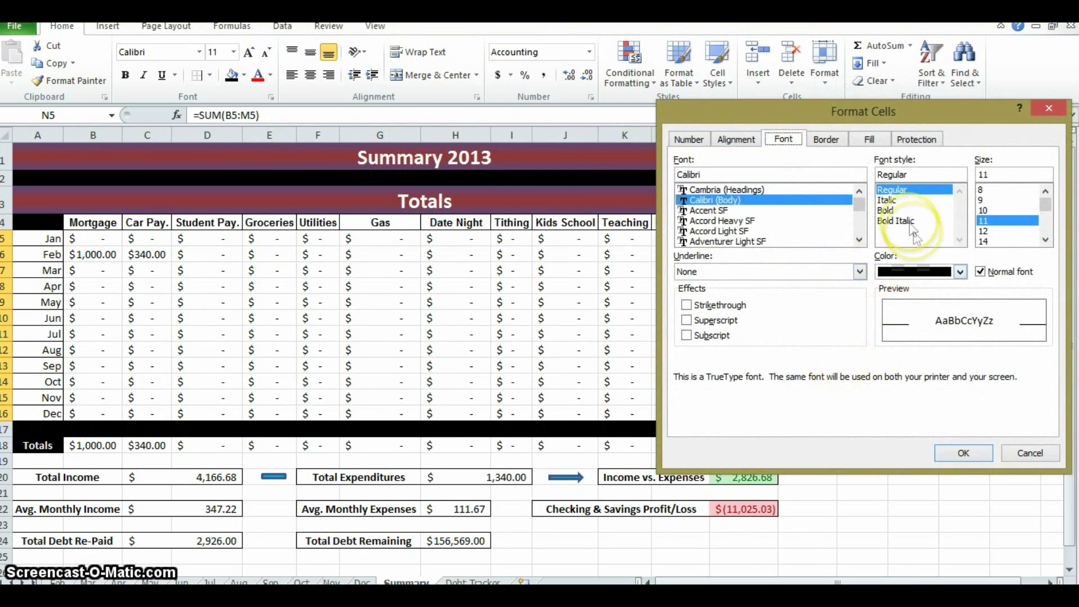
left_click(869, 139)
left_click(709, 321)
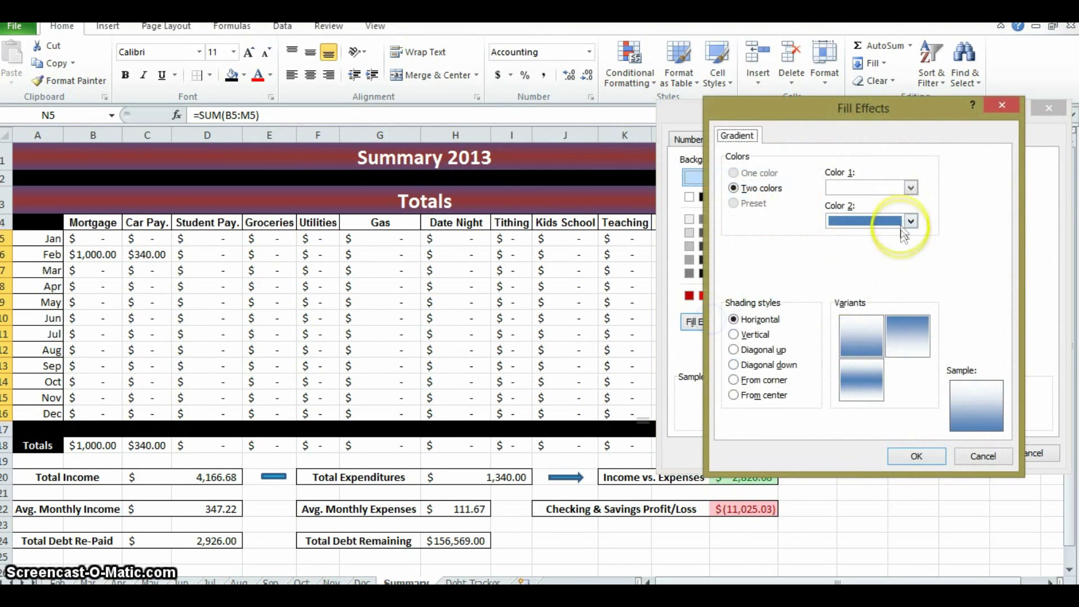
left_click(910, 221)
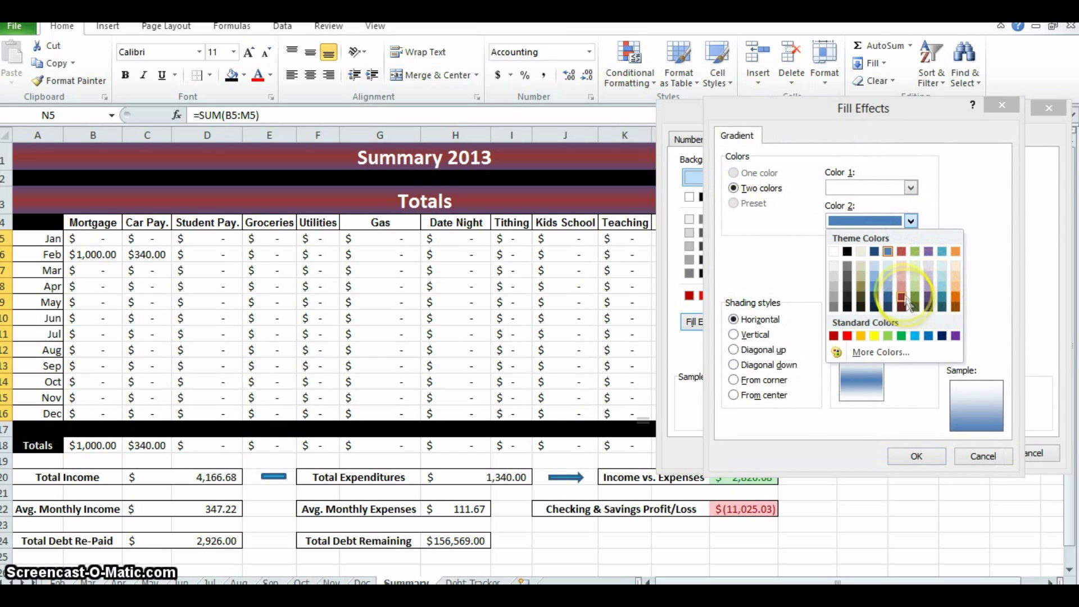
left_click(927, 306)
Step: Set gradient Color 1 to dark purple, with Vertical shading and the red-to-purple variant
left_click(888, 188)
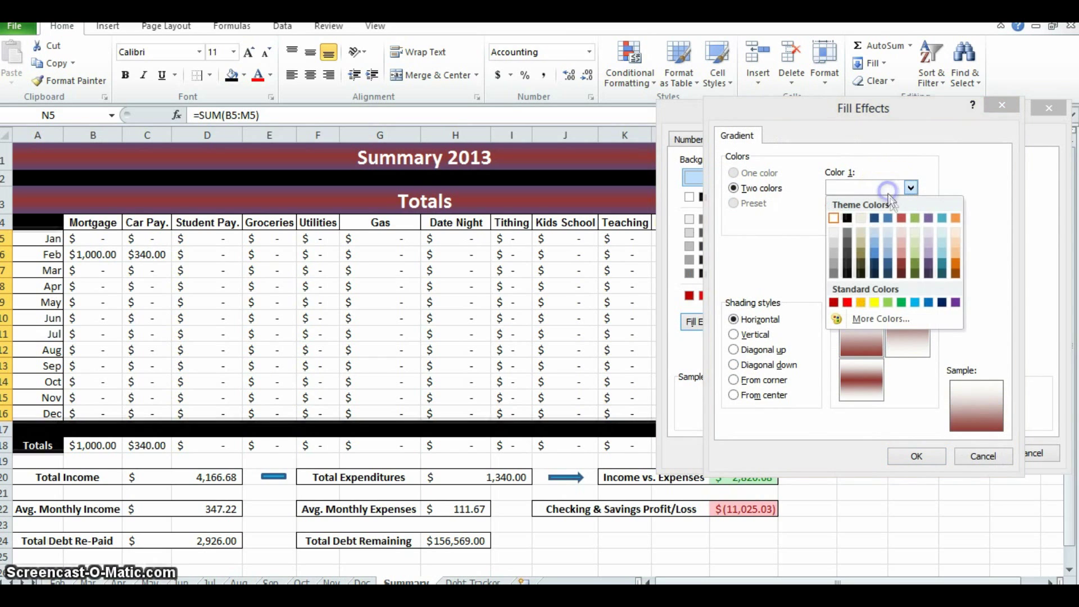
left_click(955, 302)
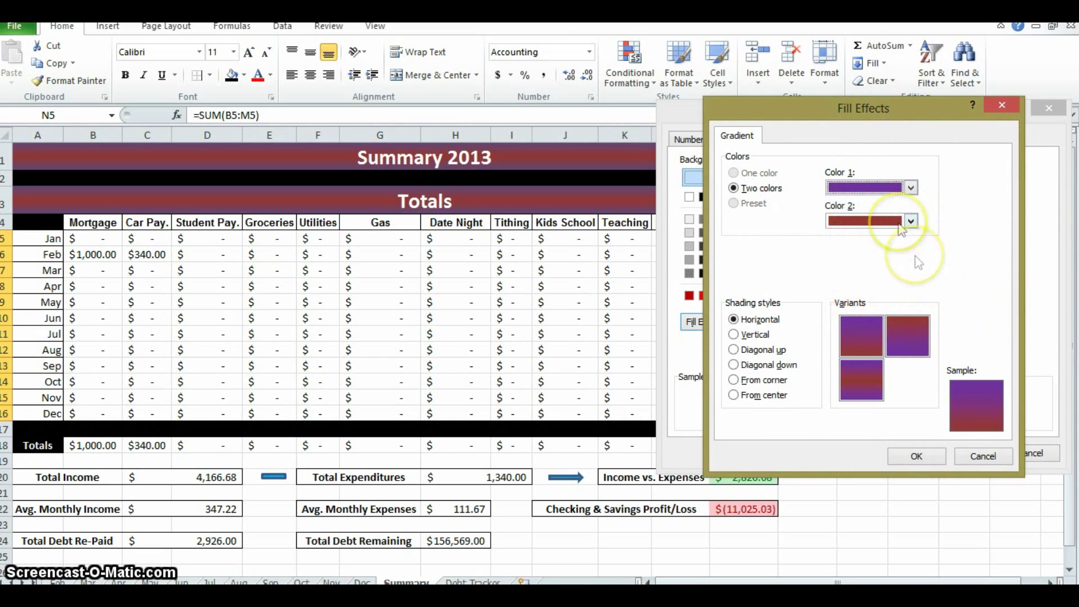
left_click(896, 189)
left_click(928, 266)
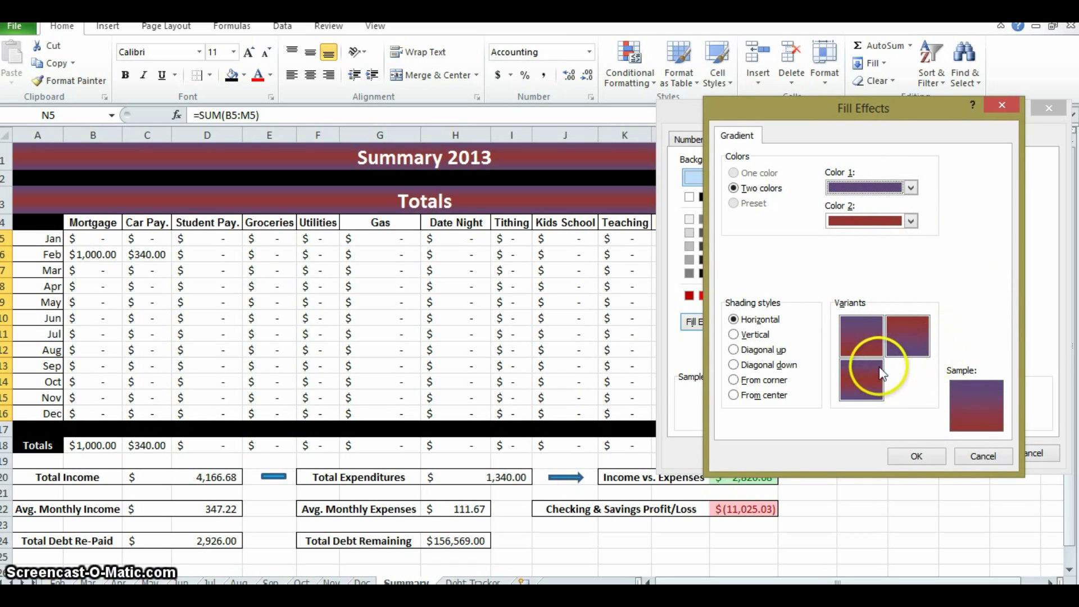
left_click(747, 335)
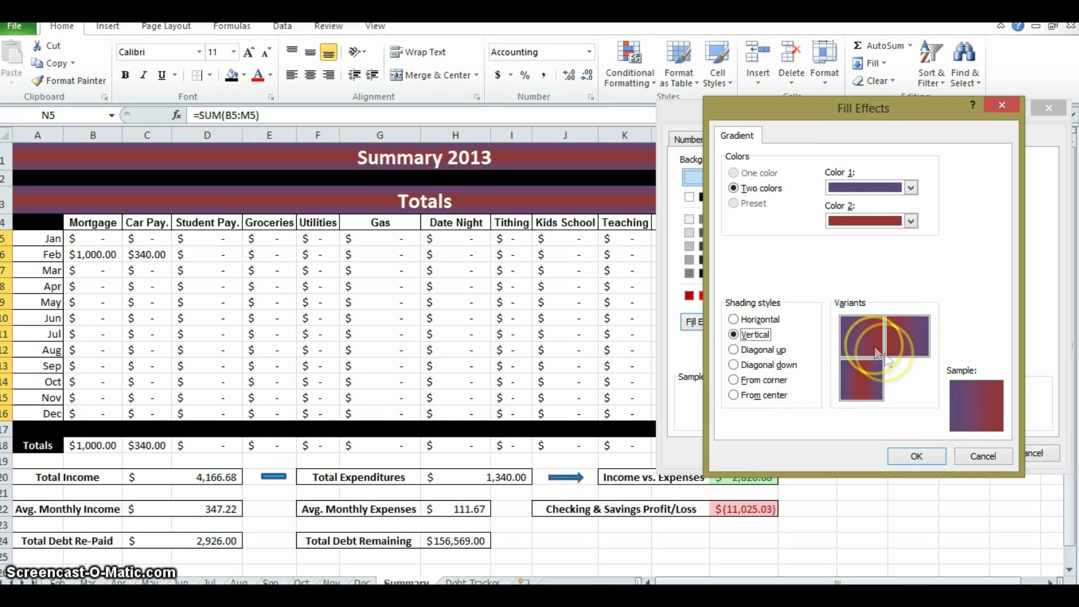
left_click(906, 336)
left_click(916, 456)
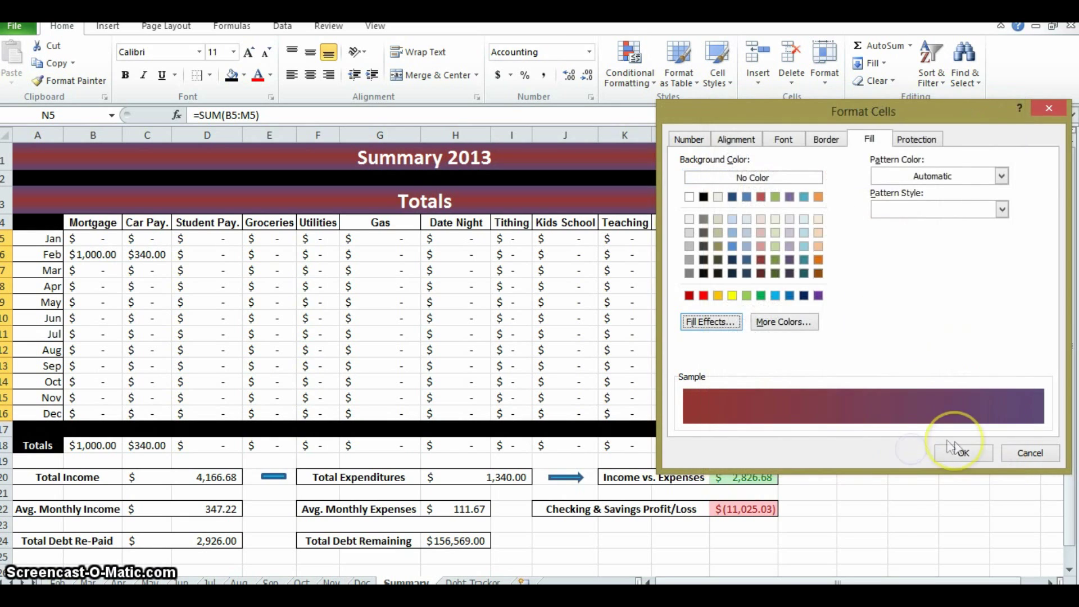
Step: Make the Totals figures white and apply the formatting
left_click(783, 138)
left_click(960, 271)
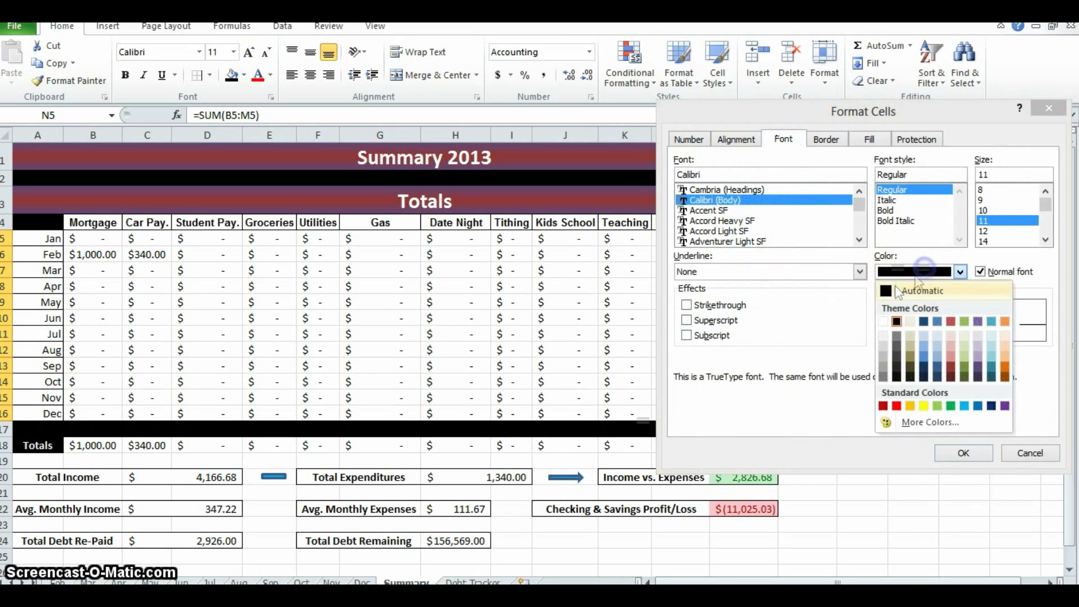
left_click(884, 322)
left_click(961, 451)
left_click(915, 399)
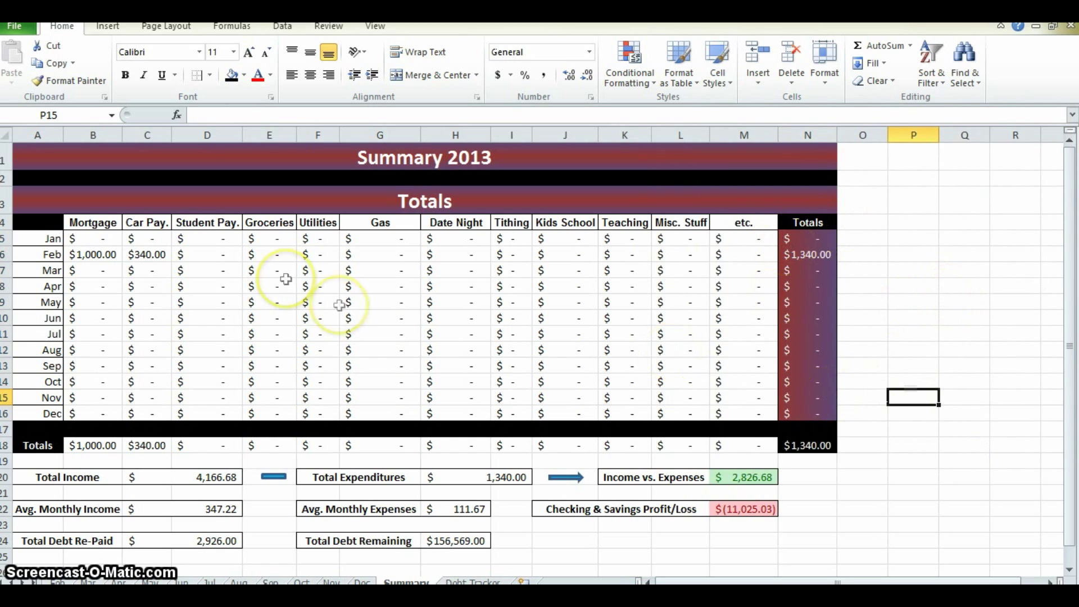
Step: Try copying N8's style onto the month labels with Format Painter, then undo it
left_click_drag(808, 238, 823, 418)
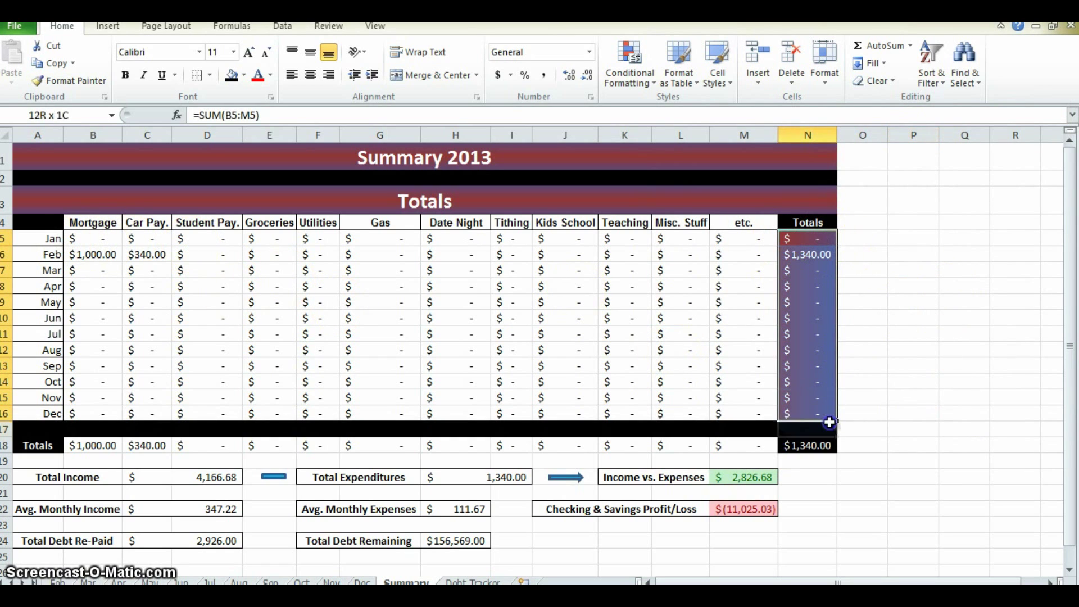
left_click(910, 287)
left_click(807, 286)
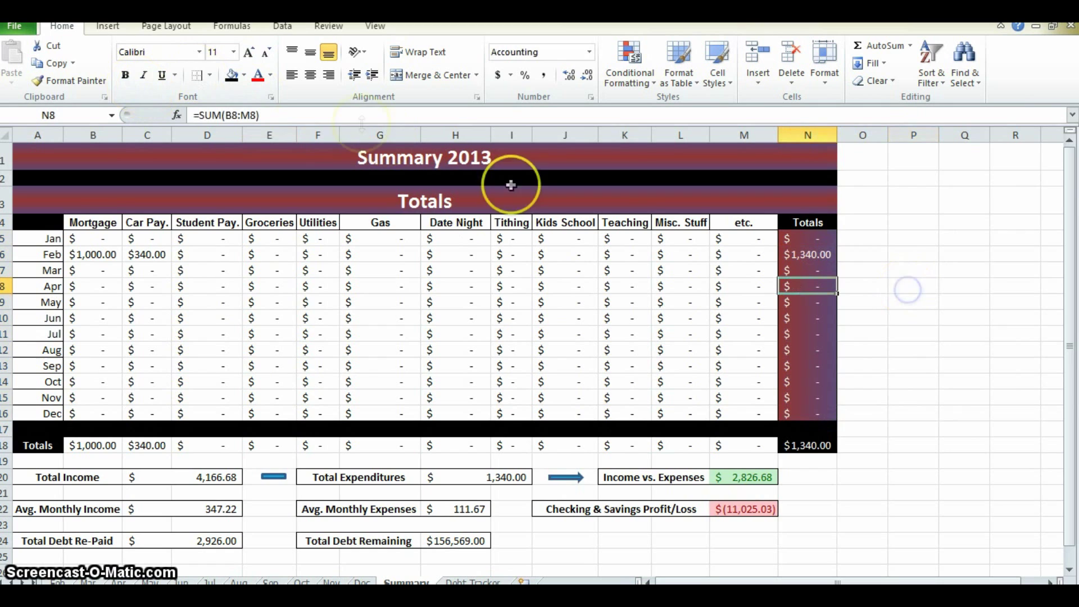
left_click(71, 80)
left_click_drag(33, 238, 31, 397)
left_click(832, 378)
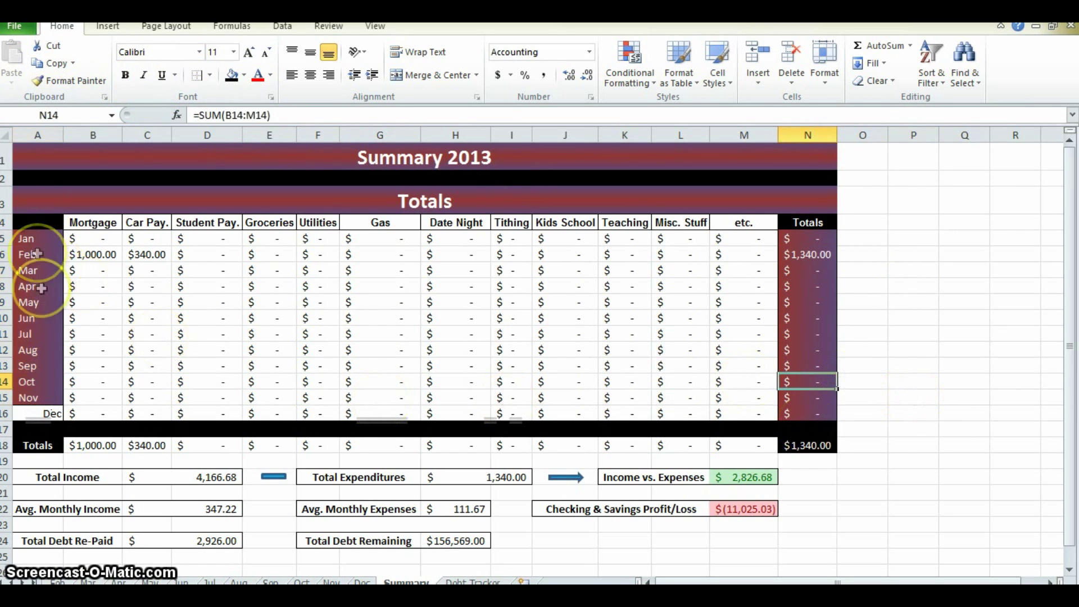
key("ctrl+z")
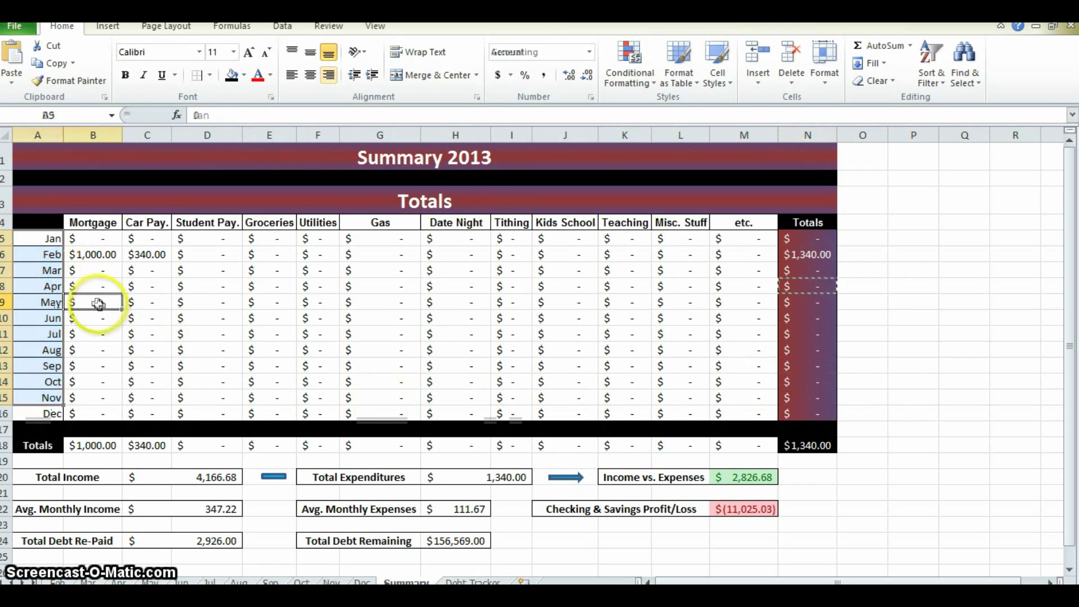
Step: Select month labels A5:A16 and bring up their gradient fill settings
left_click_drag(32, 240, 48, 400)
right_click(48, 344)
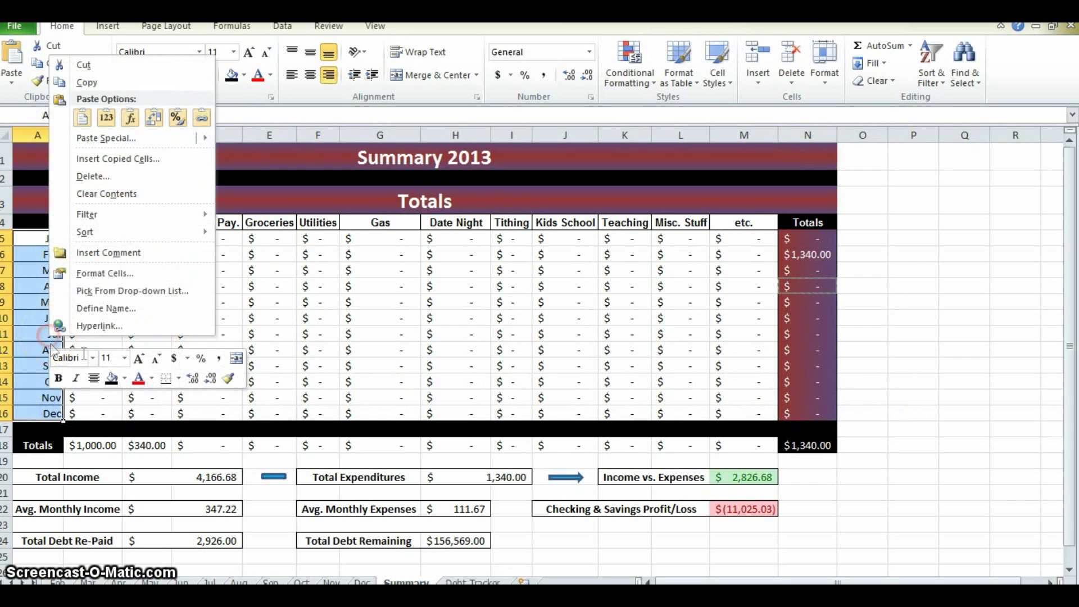
left_click(113, 272)
left_click(201, 113)
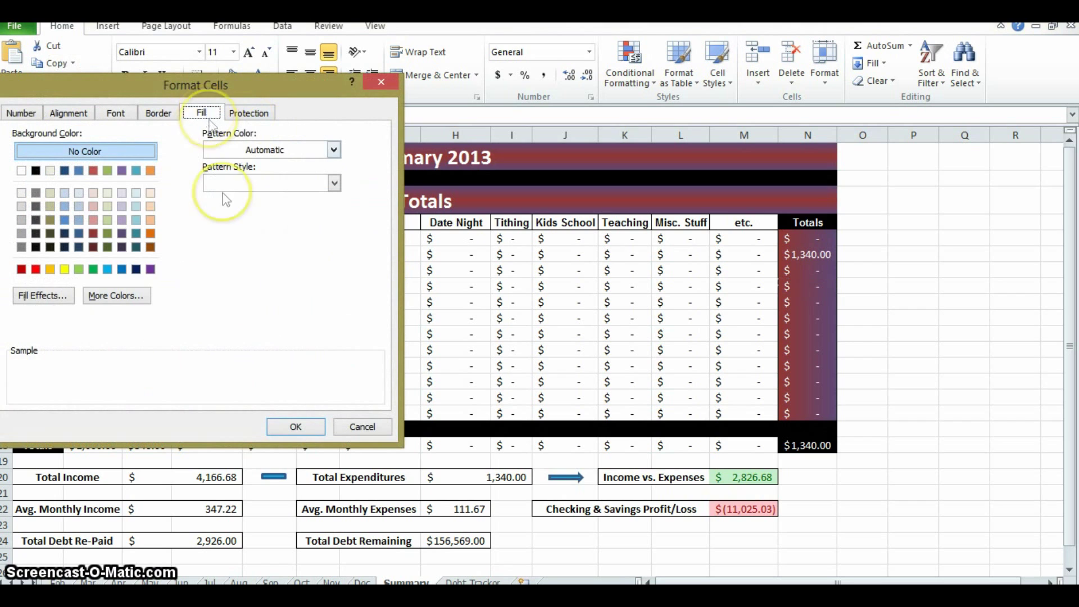
left_click(45, 294)
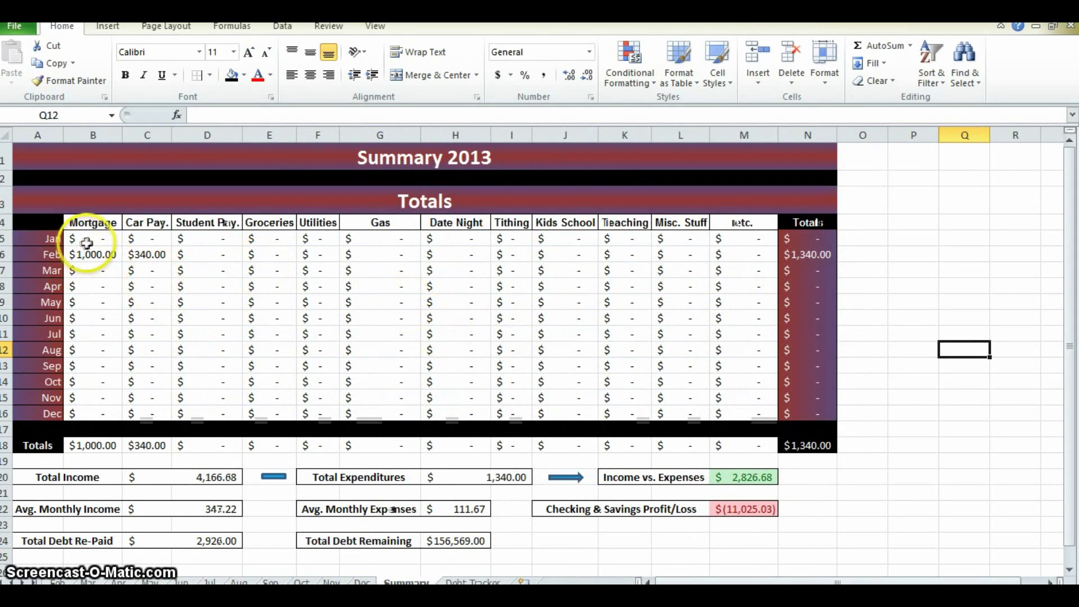
Step: Select the Jan, Mar, May, Jul, Sep and Nov expense rows B:M together
left_click_drag(85, 239, 772, 241)
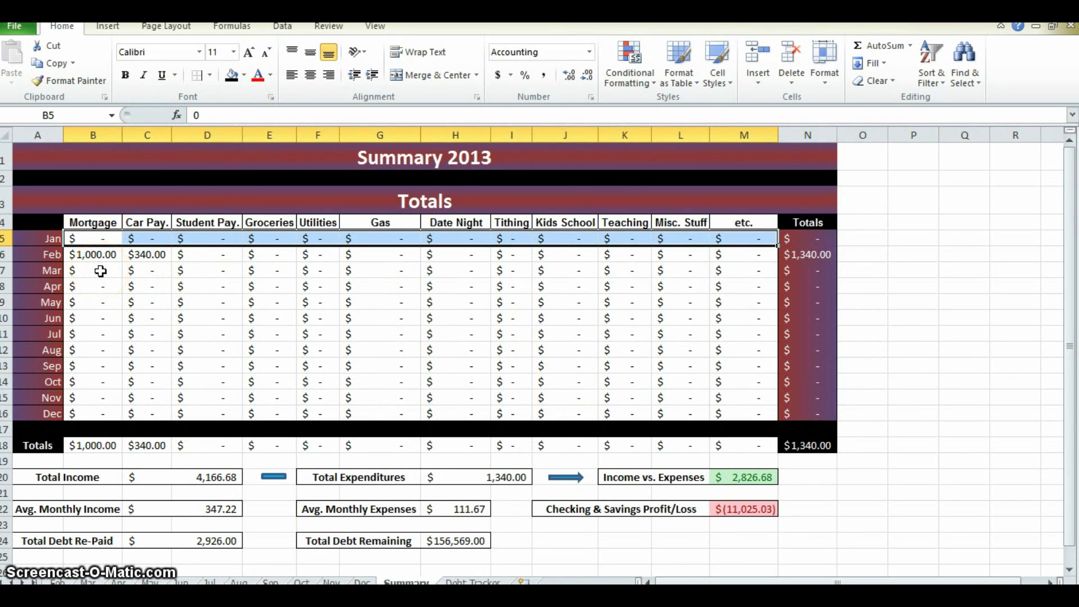
left_click_drag(100, 271, 748, 271)
left_click_drag(108, 305, 754, 302)
left_click_drag(83, 332, 717, 340)
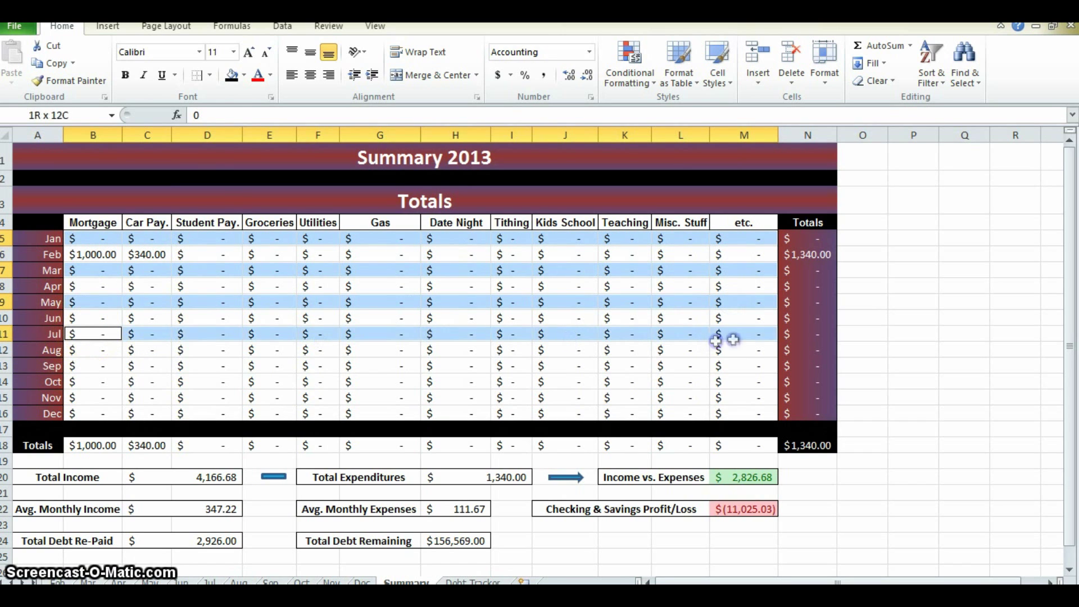
left_click_drag(747, 382, 108, 366)
left_click(743, 382, "ctrl")
left_click_drag(738, 404, 81, 395)
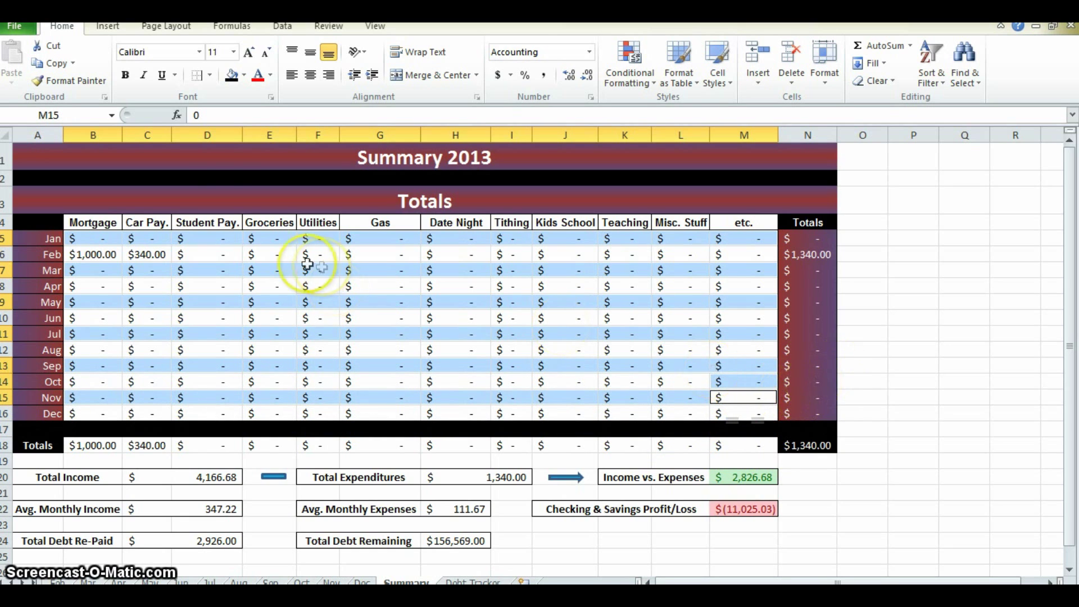
Step: Fill the selected rows Red, Accent 2, Lighter 80% and check the shading
left_click(248, 75)
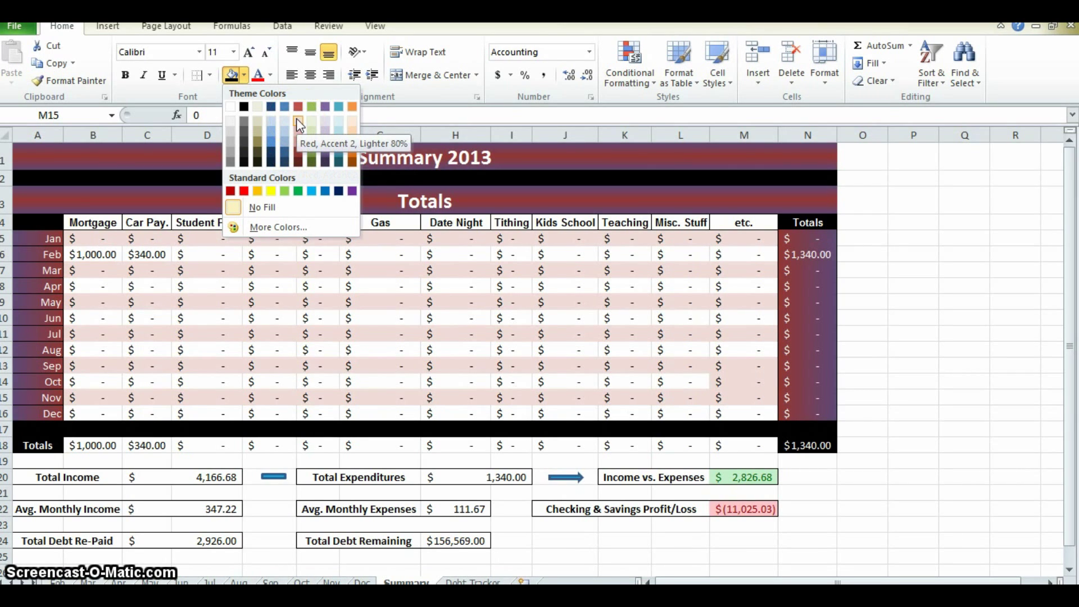
left_click(296, 124)
left_click(862, 397)
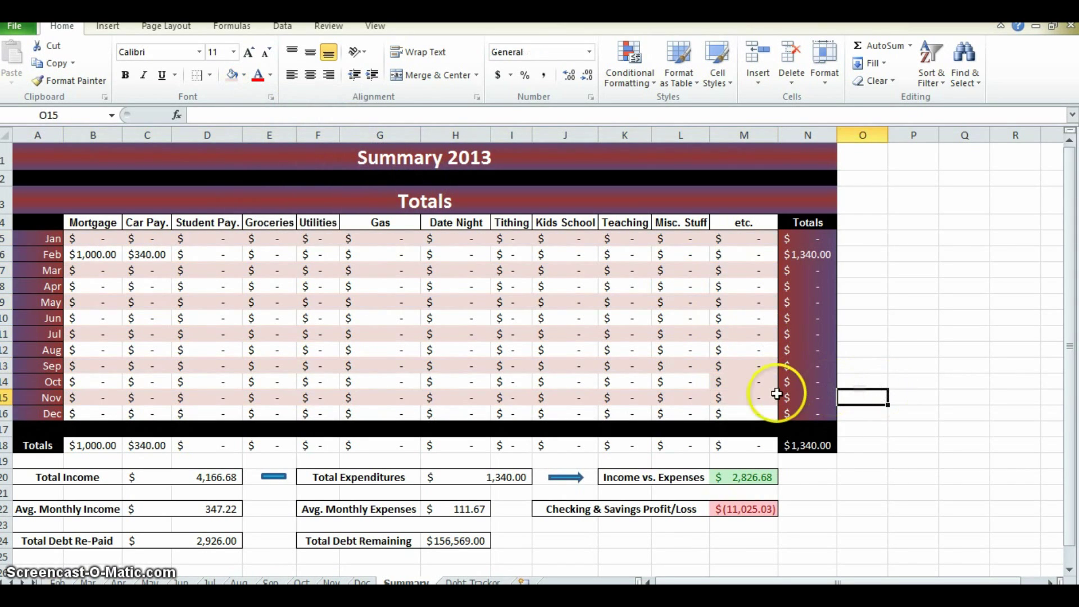
left_click(742, 382)
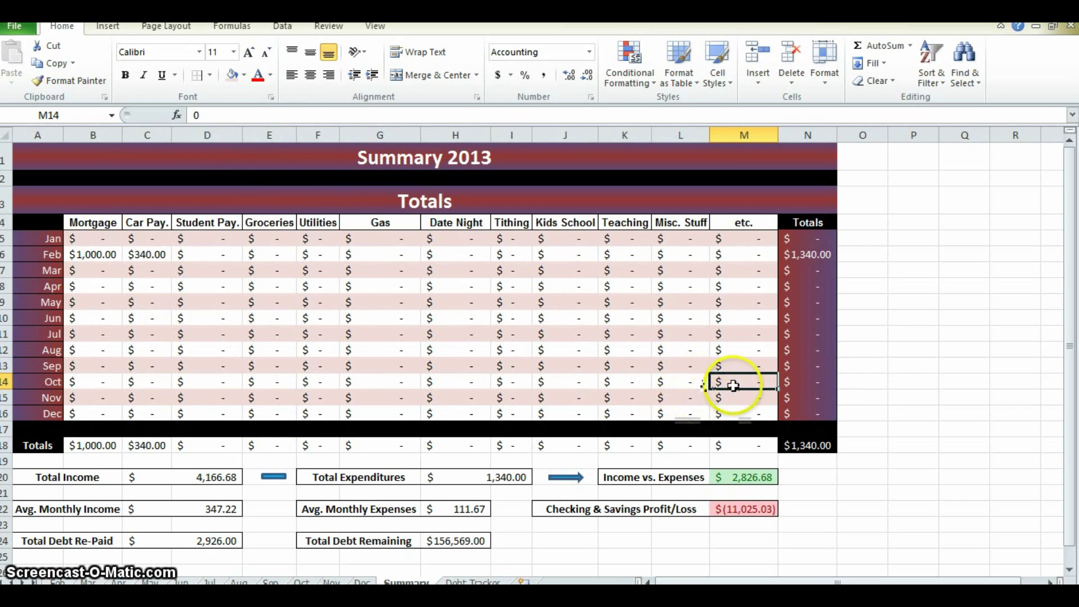
left_click(245, 75)
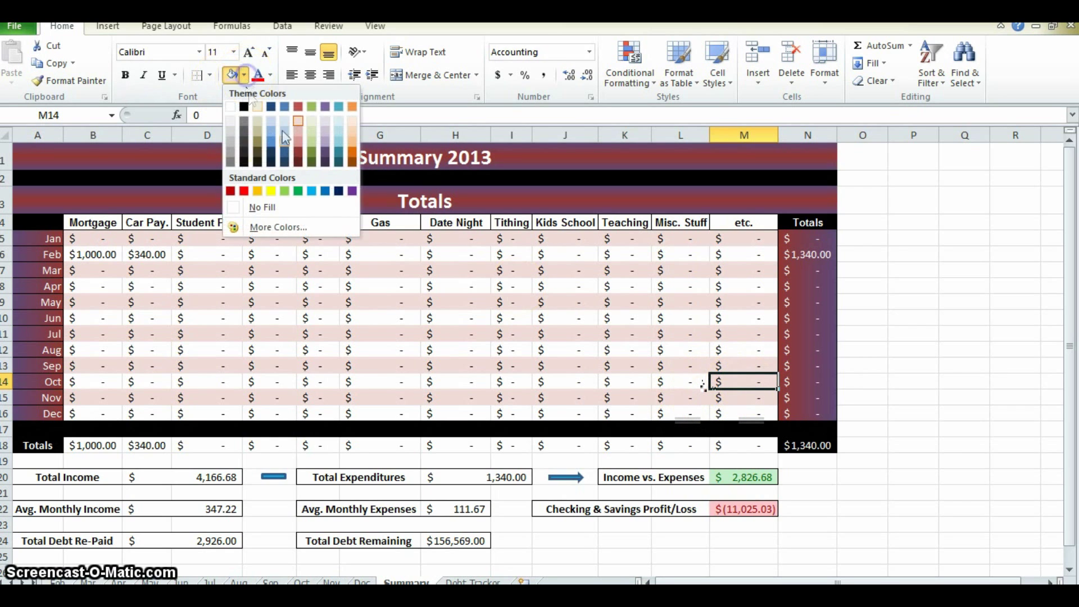
left_click(863, 349)
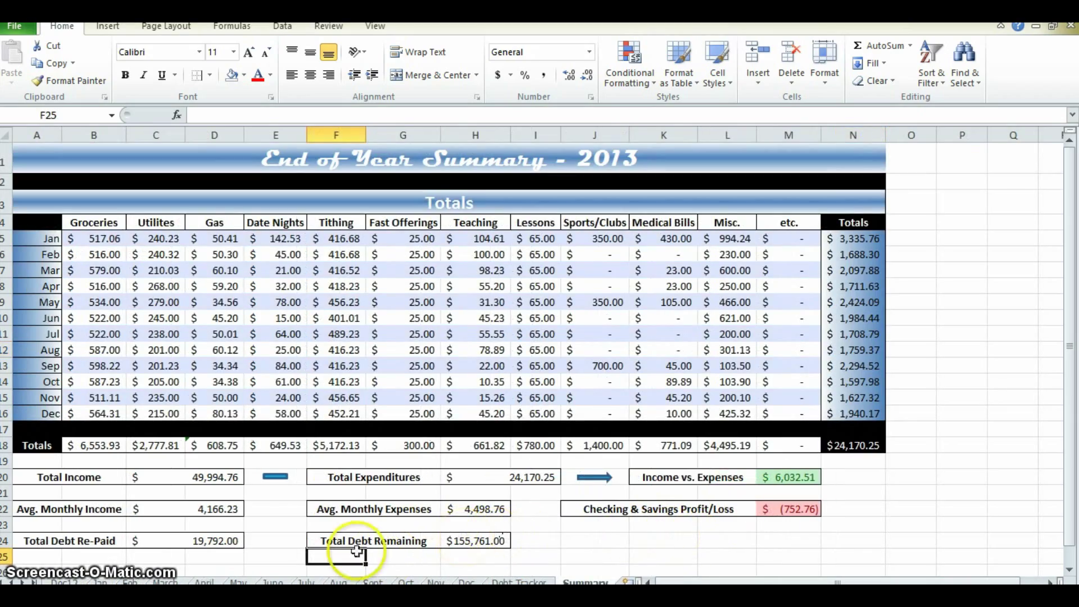
Step: Show the Jan sheet, scroll through it, and select Balance cell E10 showing (752.76)
left_click(101, 582)
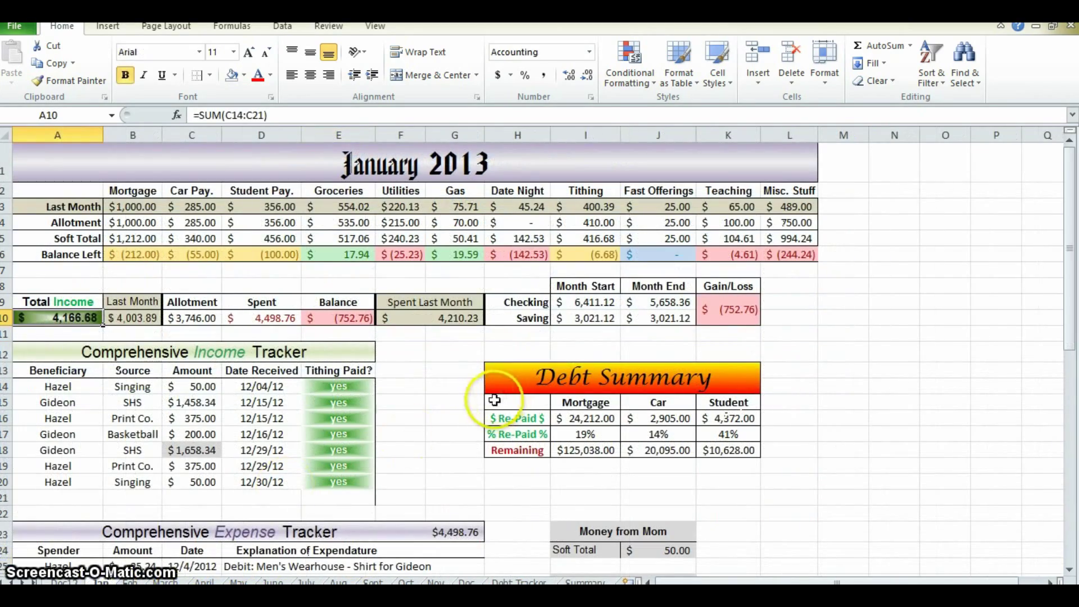
scroll(465, 416, "down", 6)
scroll(472, 426, "up", 6)
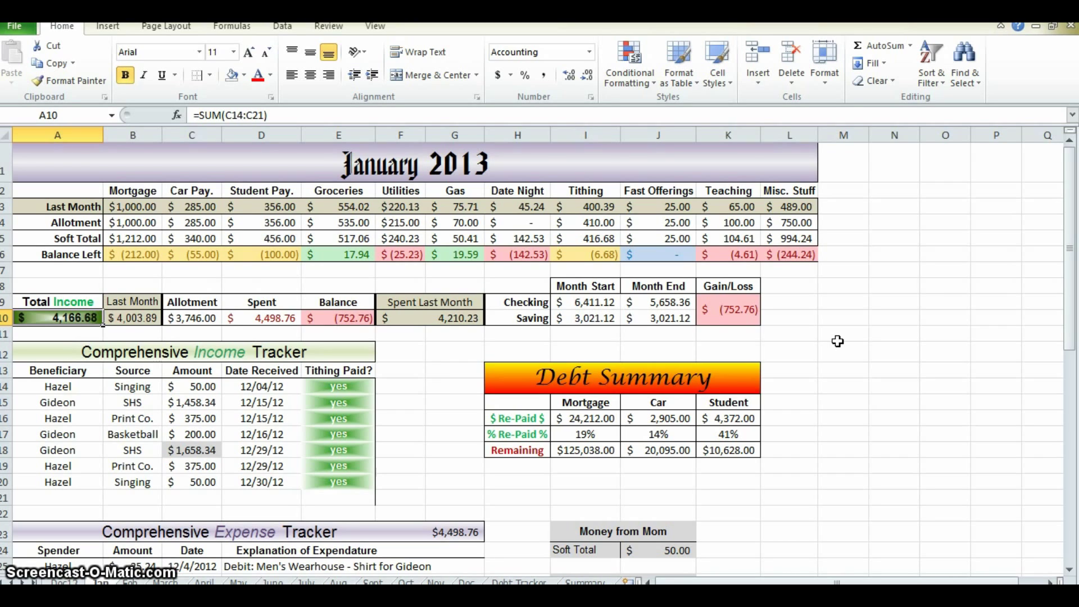
left_click(365, 319)
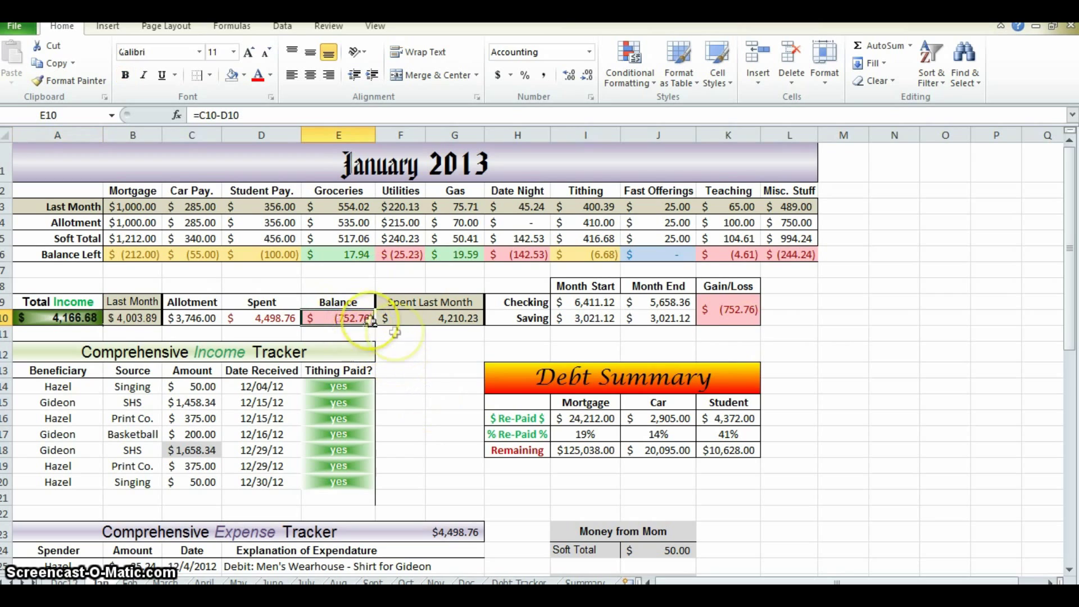